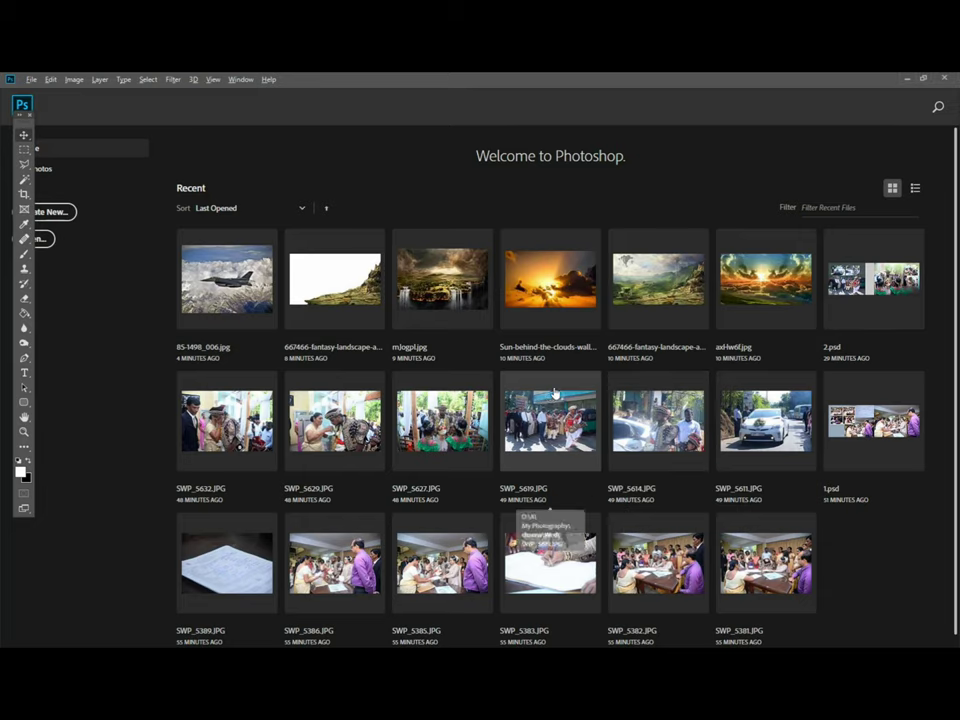
In Downloads, preview the fantasy landscape and Sun-behind-the-clouds images full-screen
key(alt+Tab)
key(alt+Tab)
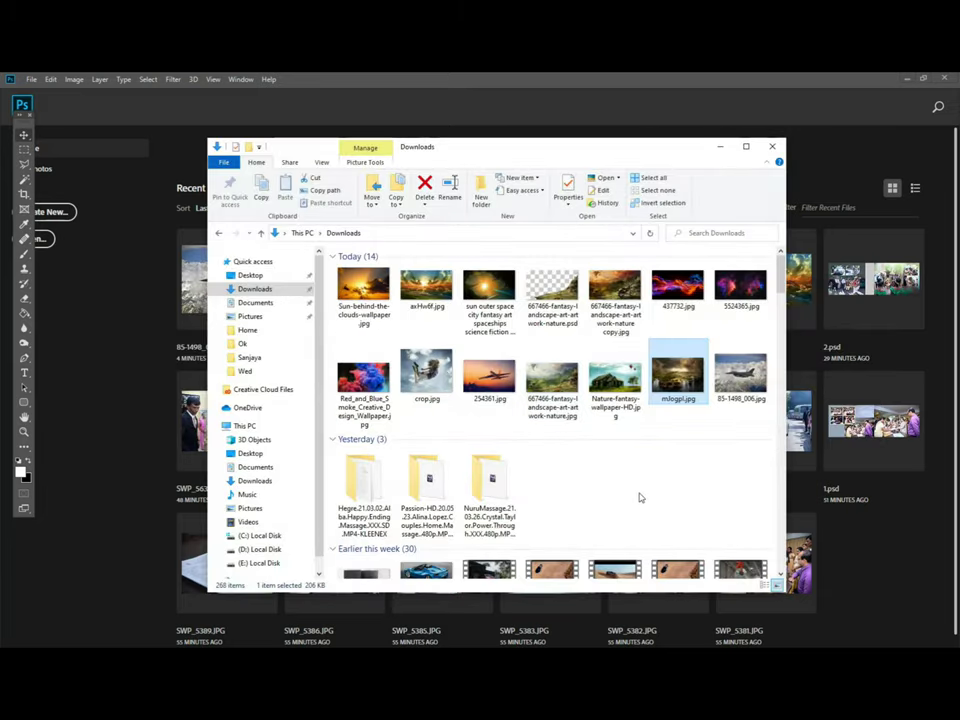
click(553, 377)
double_click(553, 377)
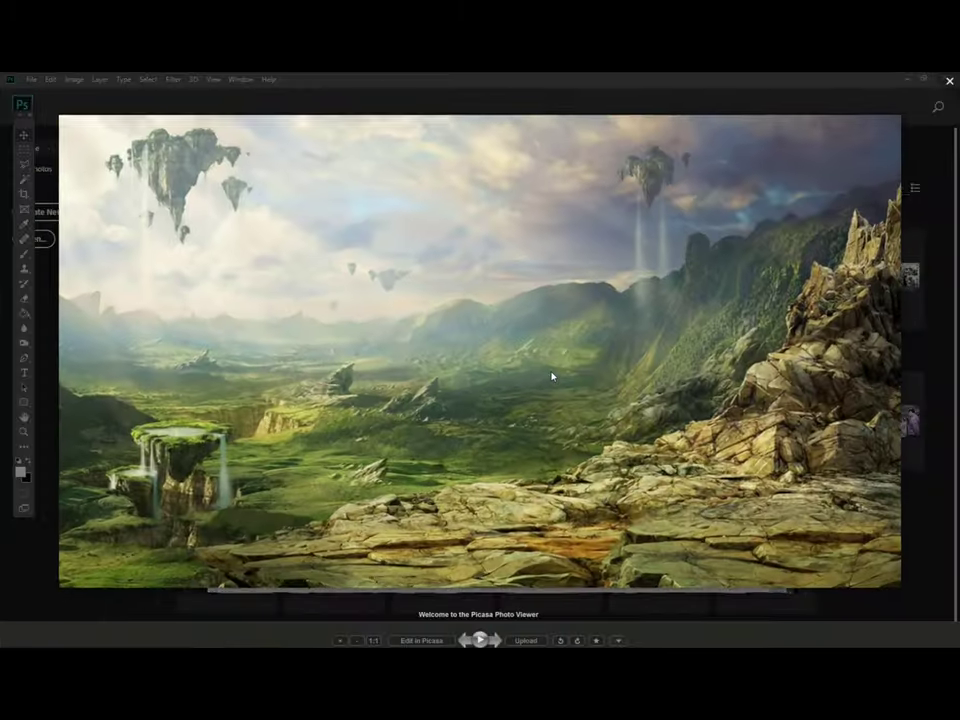
key(Escape)
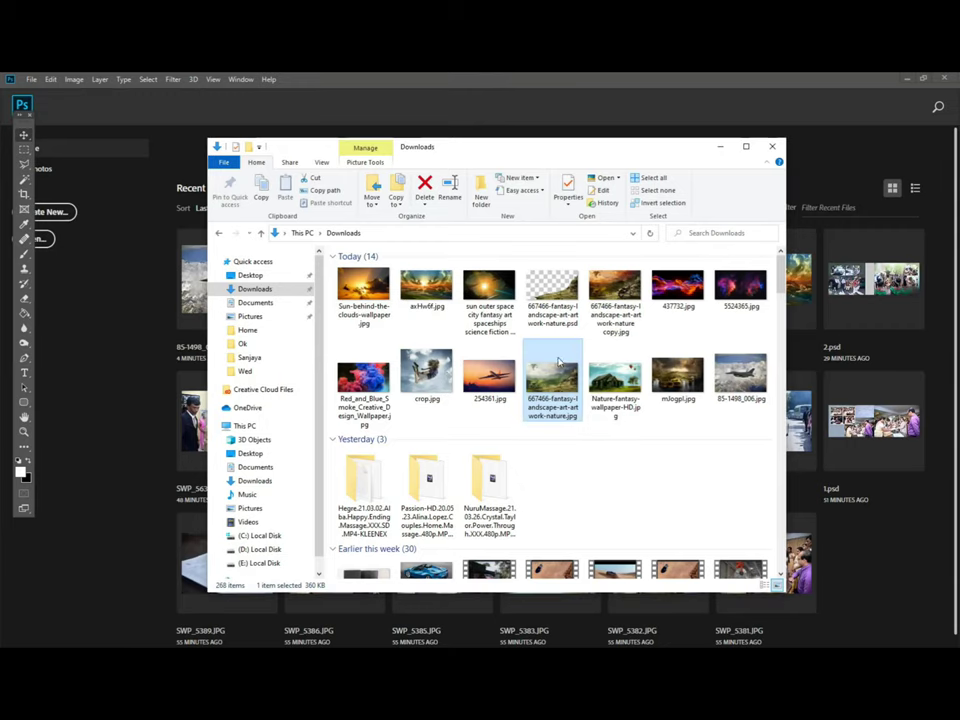
click(370, 298)
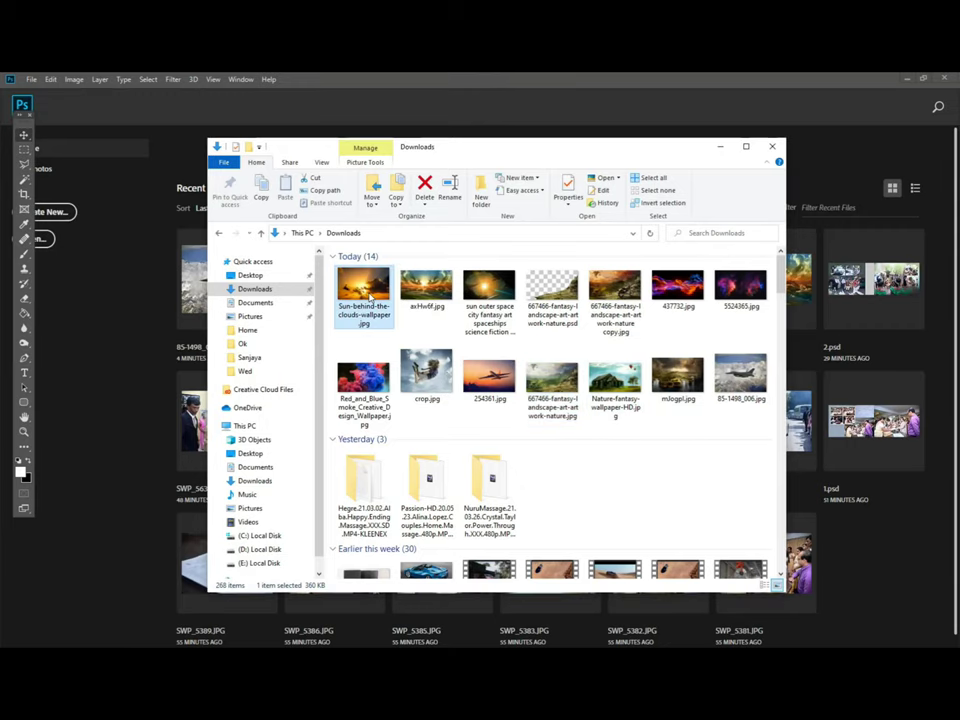
double_click(370, 298)
click(827, 206)
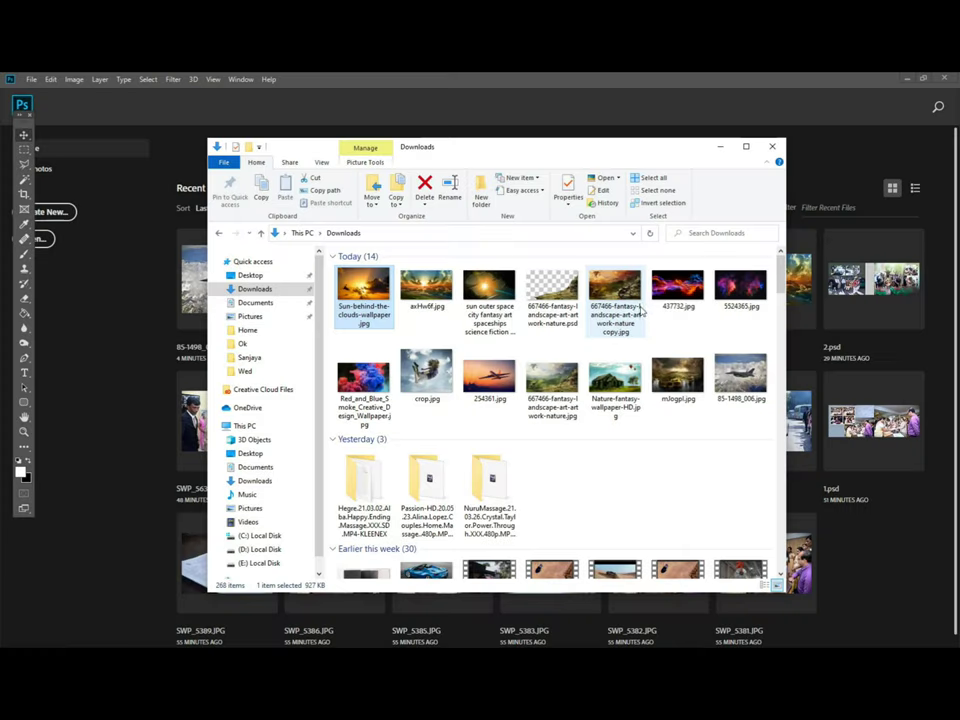
Preview the fantasy landscape again, then open its .psd in Photoshop
double_click(553, 382)
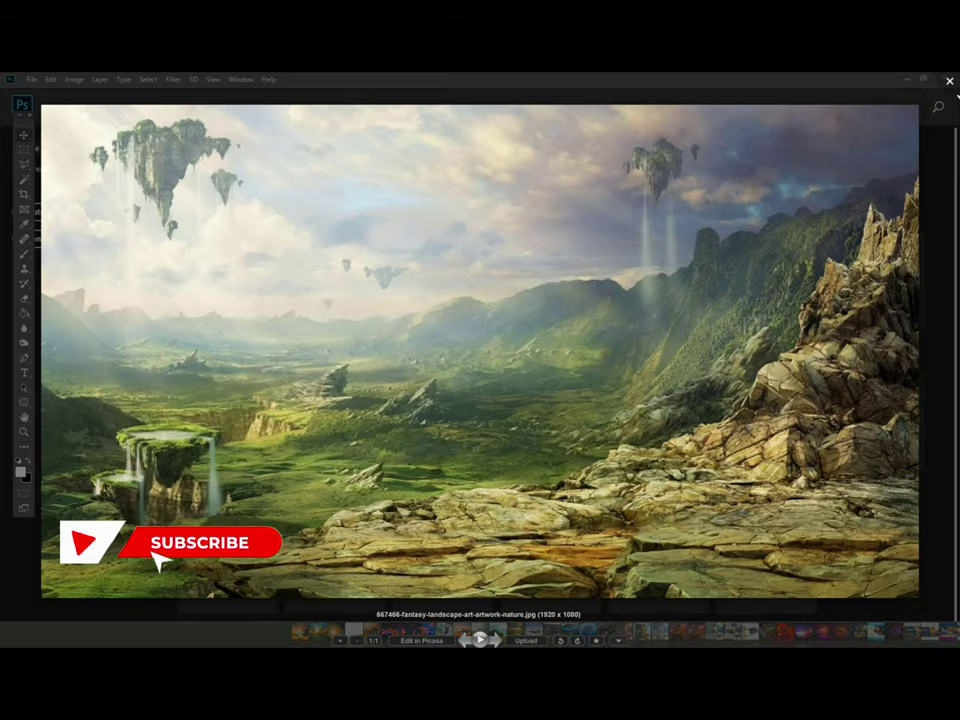
click(950, 80)
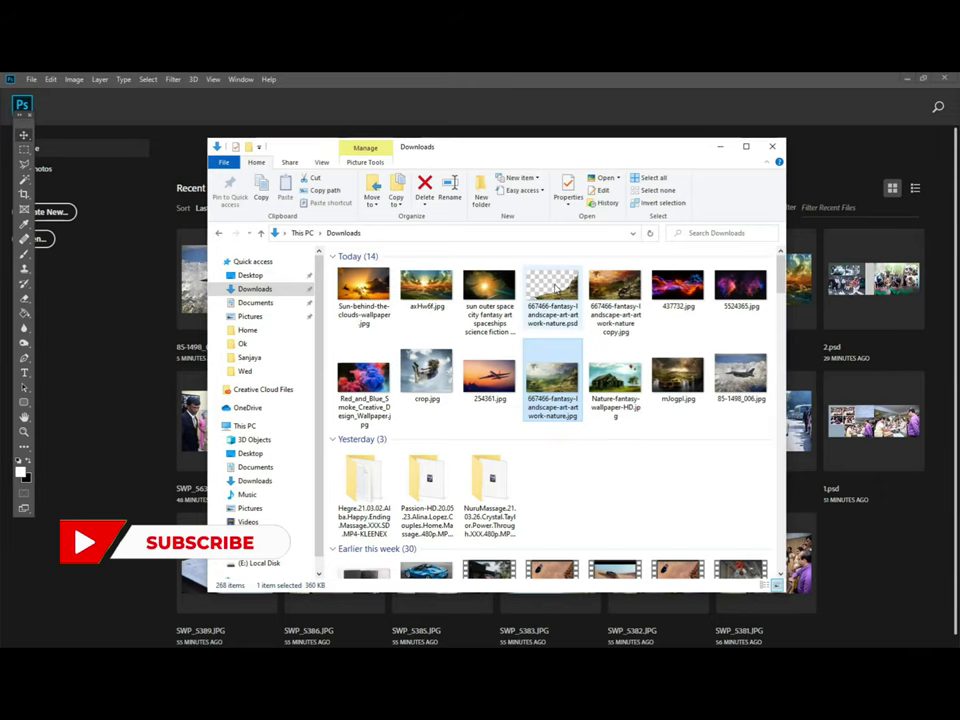
mouse_move(553, 295)
mouse_down()
mouse_move(855, 357)
mouse_move(806, 388)
mouse_up()
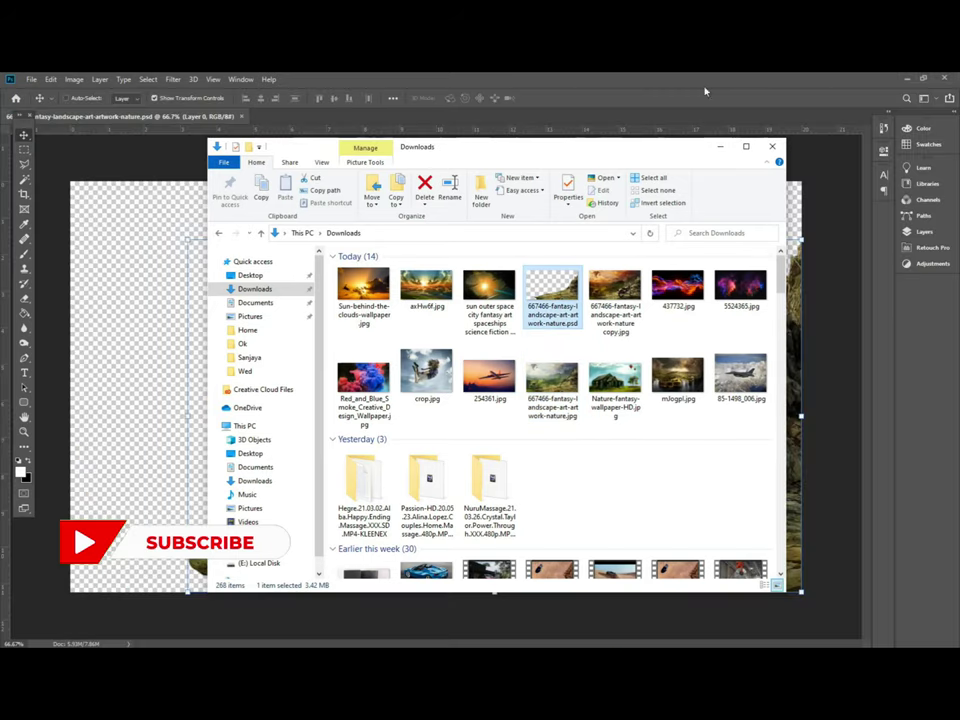
Open the jet photo 85-1498_006.jpg and the waterfall landscape mlogpl.jpg in Photoshop
click(832, 355)
key(alt+Tab)
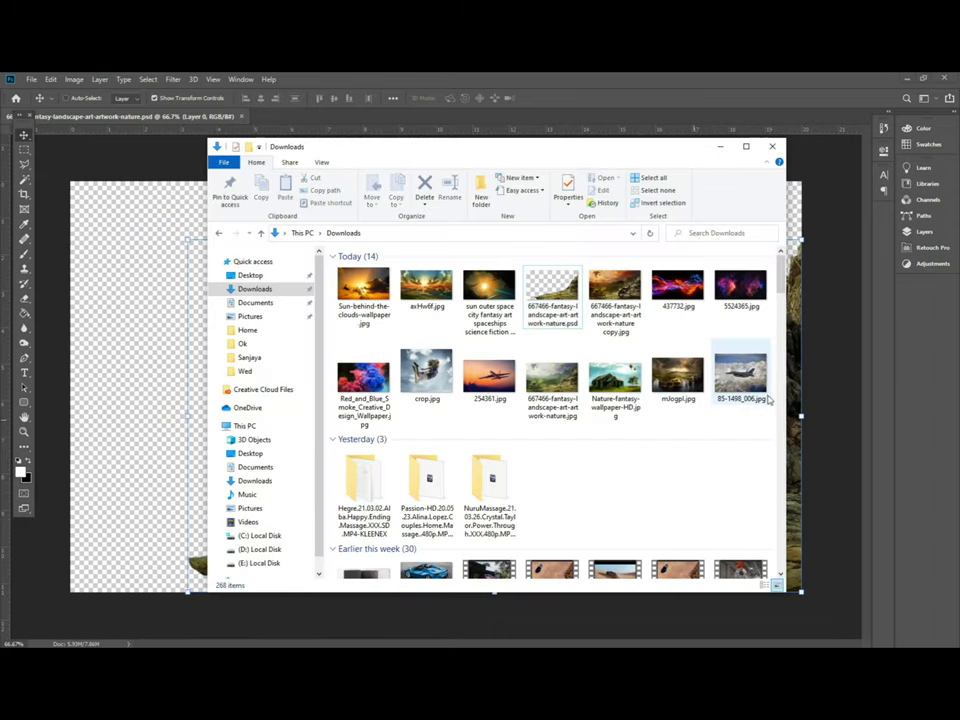
double_click(744, 398)
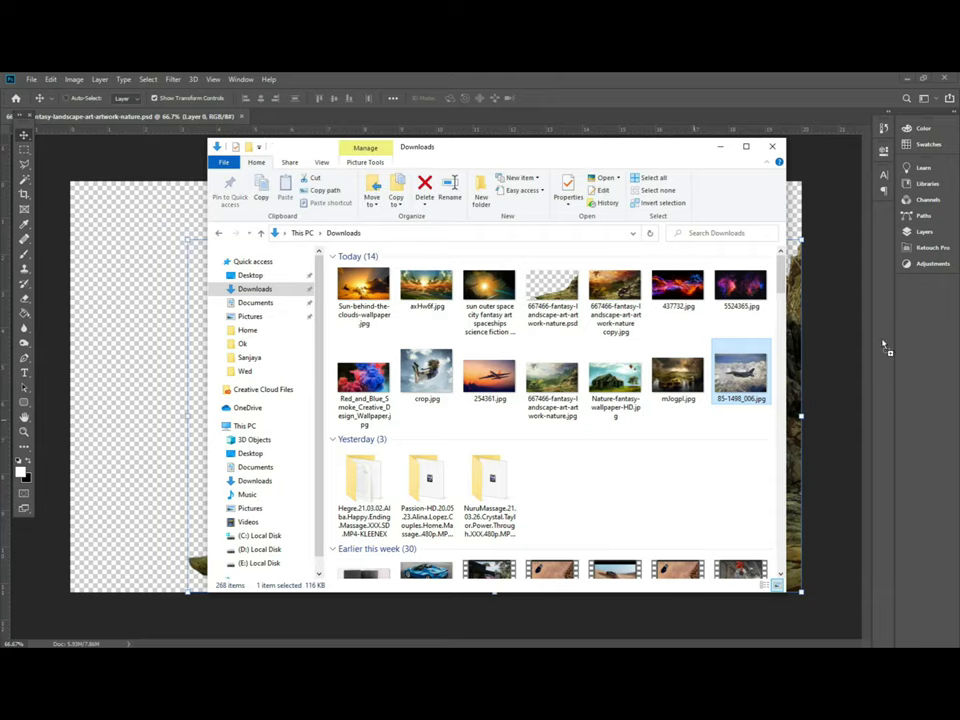
key(alt+Tab)
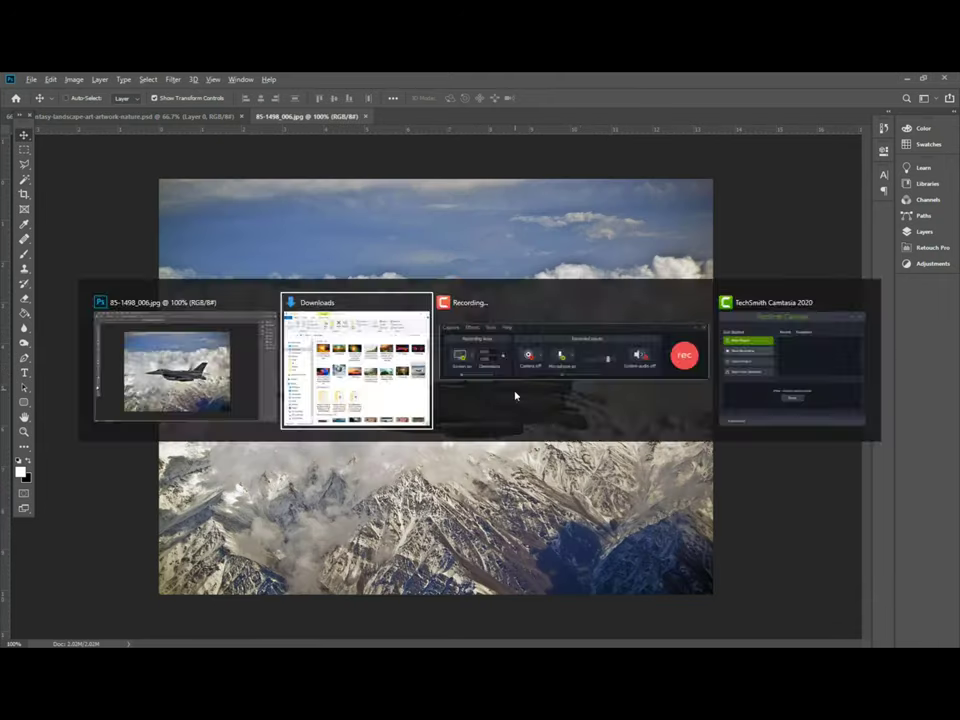
double_click(678, 390)
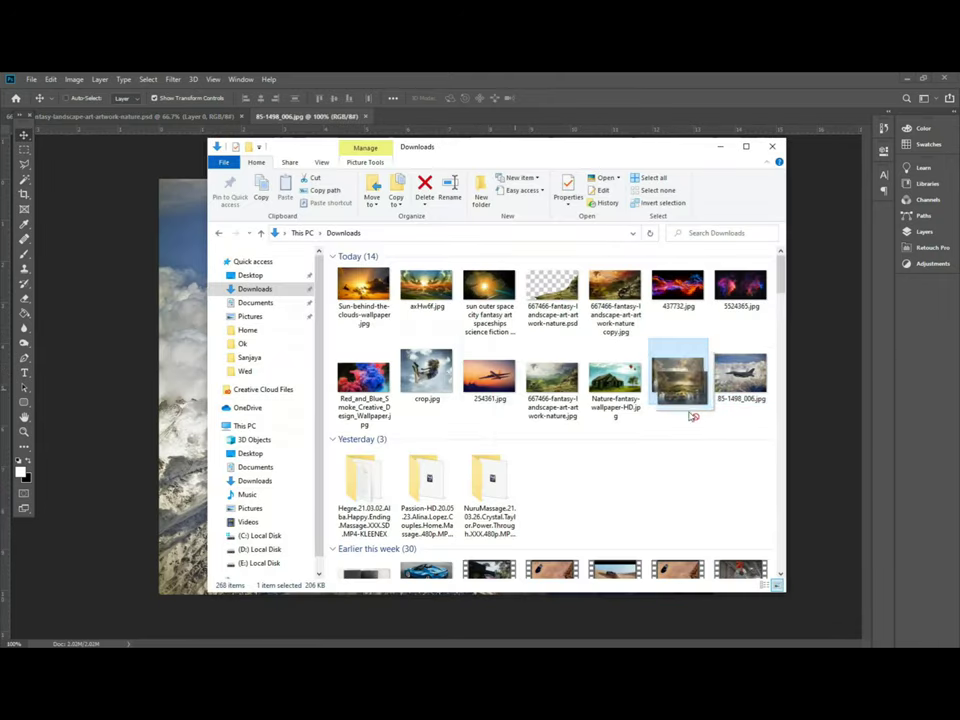
key(alt+Tab)
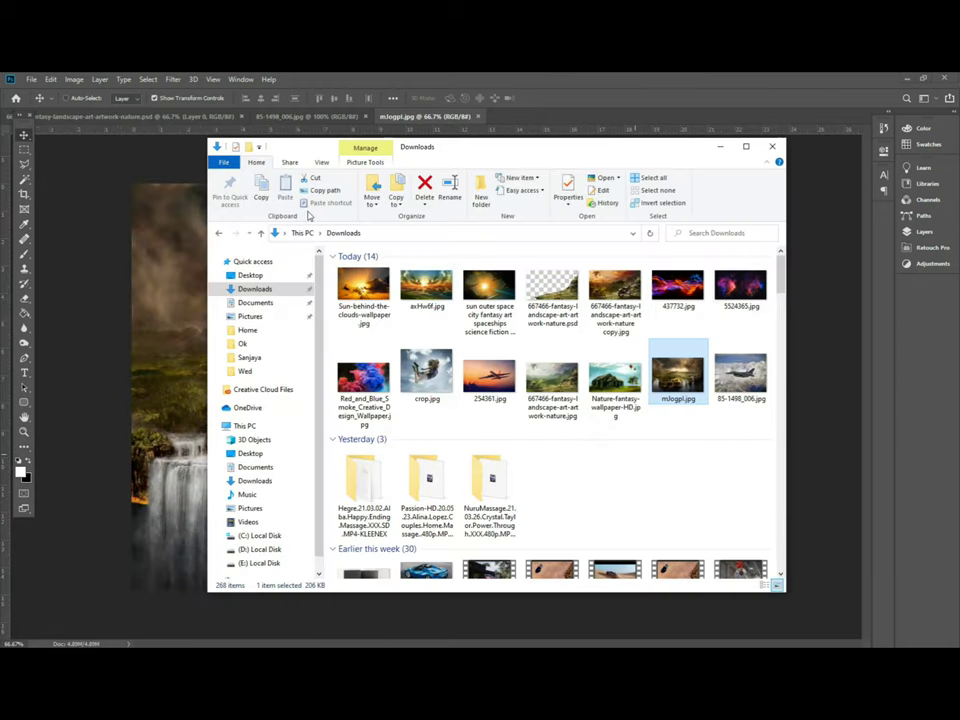
Open the Sun-behind-the-clouds sunset image in Photoshop
click(268, 120)
click(400, 117)
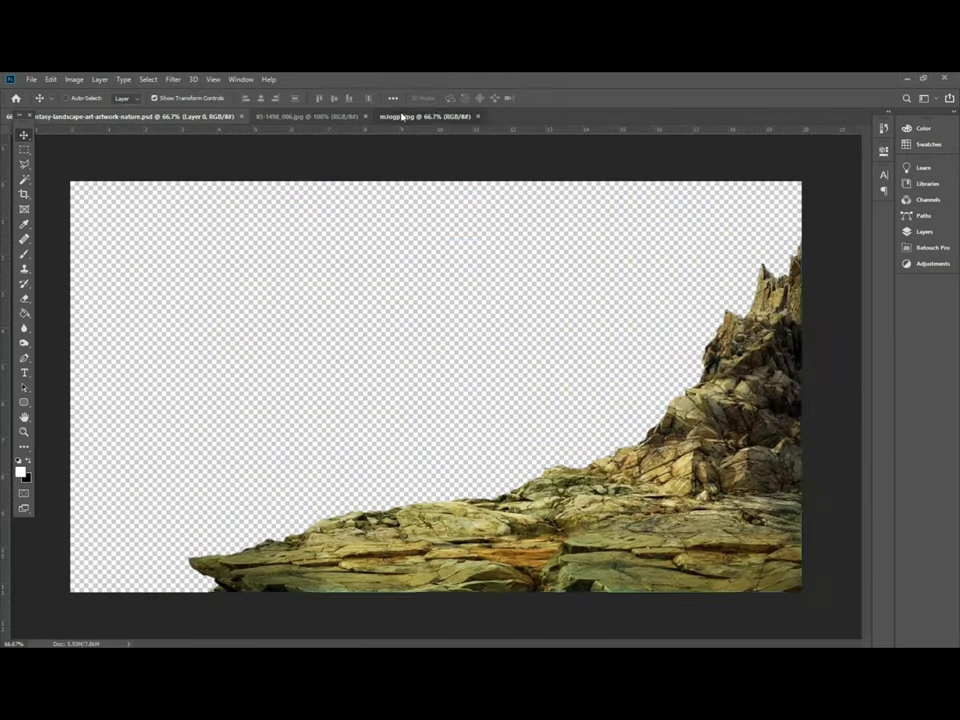
key(alt+Tab)
click(363, 295)
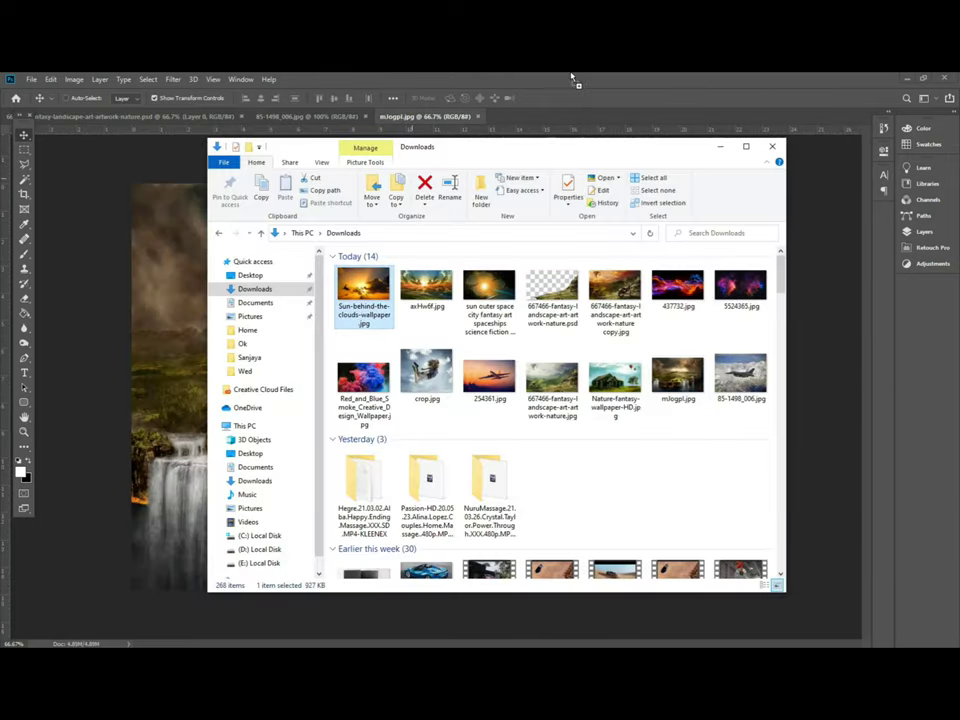
key(Return)
key(alt+Tab)
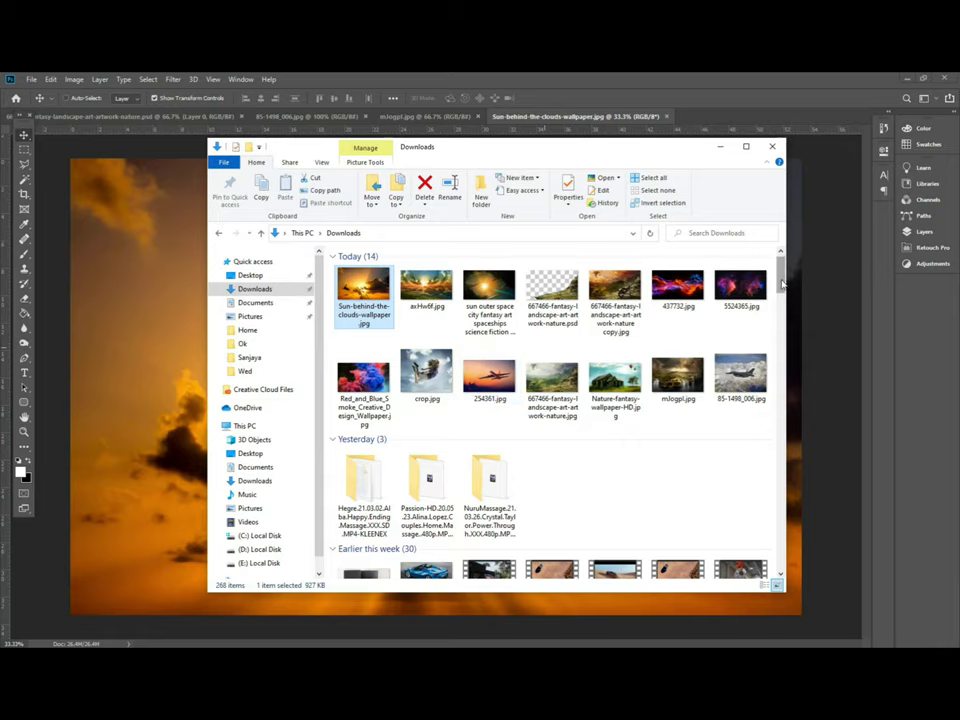
Open rear-view.png from E:\ROyal enField in Photoshop
scroll(783, 285, down, 3)
scroll(783, 285, up, 3)
click(258, 563)
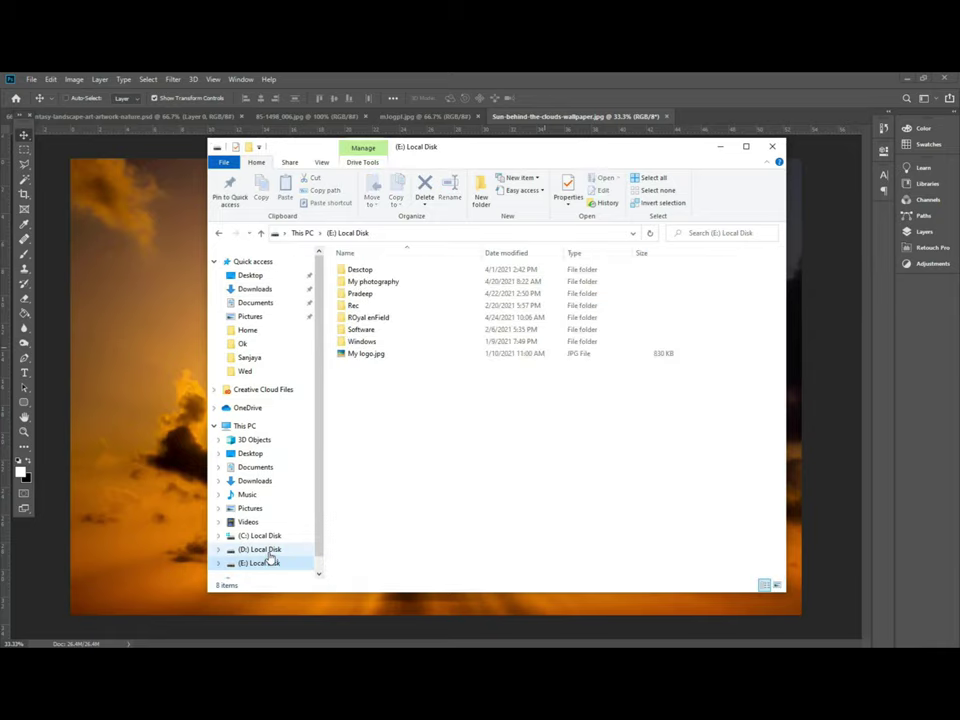
double_click(388, 318)
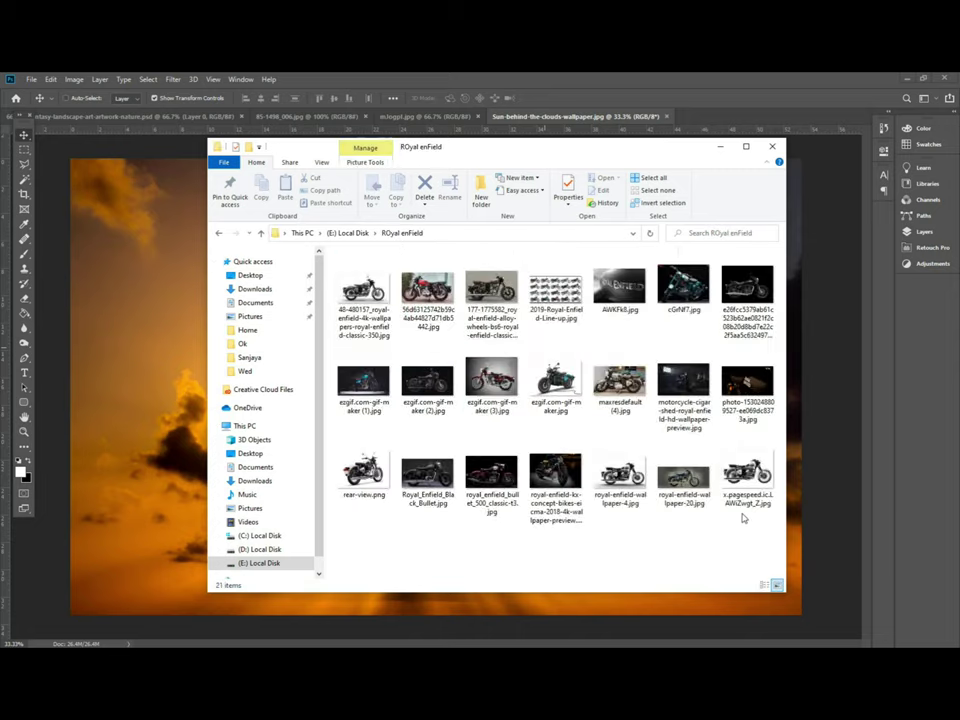
mouse_move(363, 478)
mouse_down()
mouse_move(937, 410)
mouse_move(897, 425)
mouse_up()
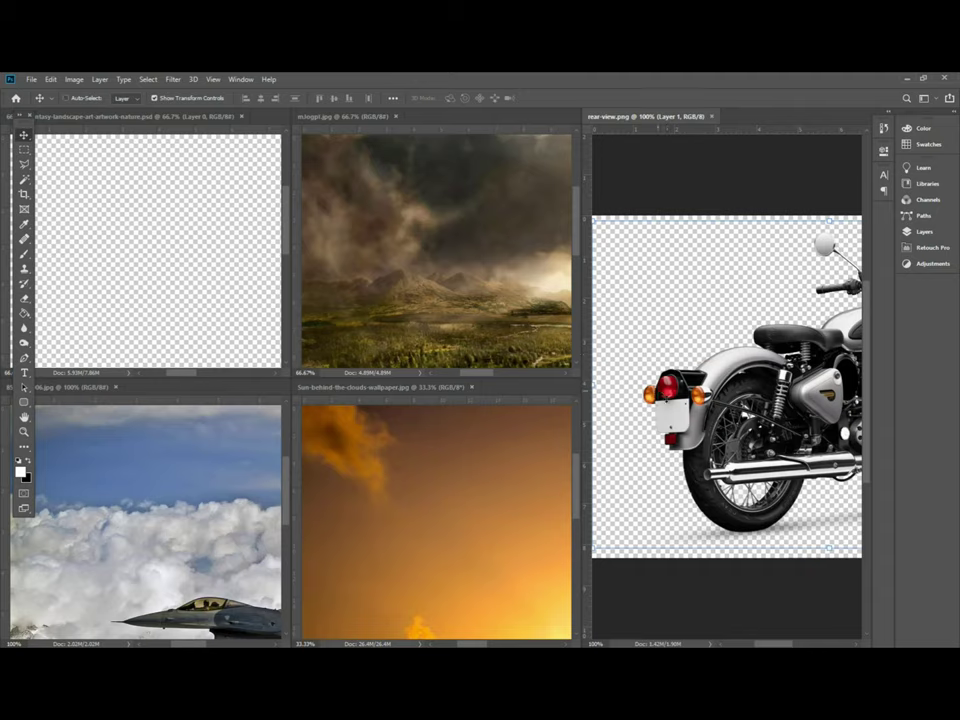
Create a new white 6 × 9 inch, 300 ppi RGB document from the 6x8 in preset
key(ctrl+minus)
key(ctrl+minus)
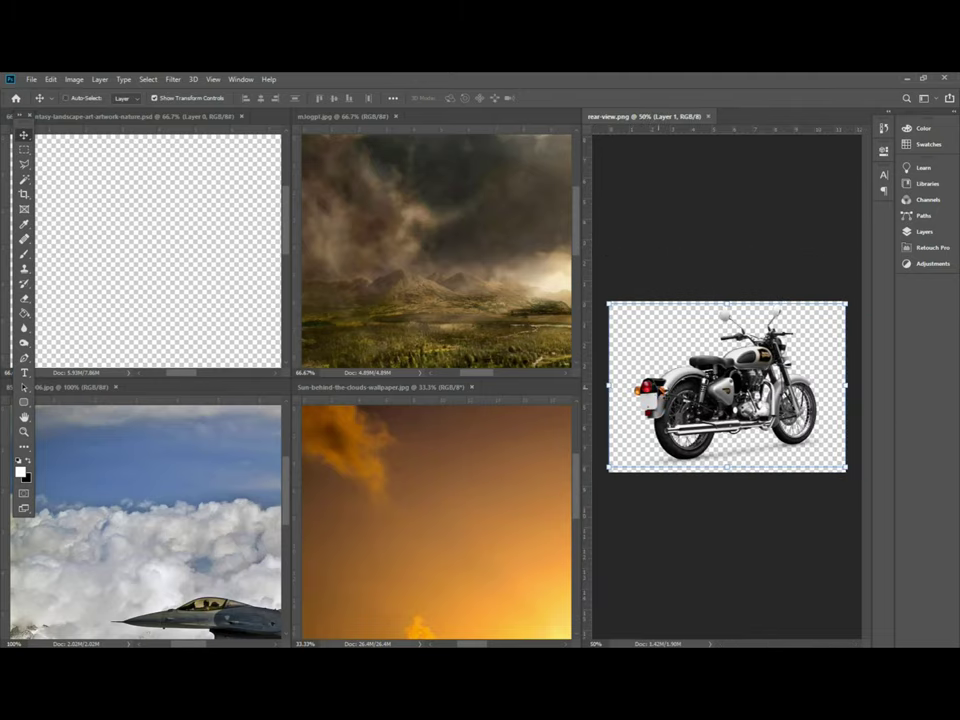
drag(407, 321, 377, 289)
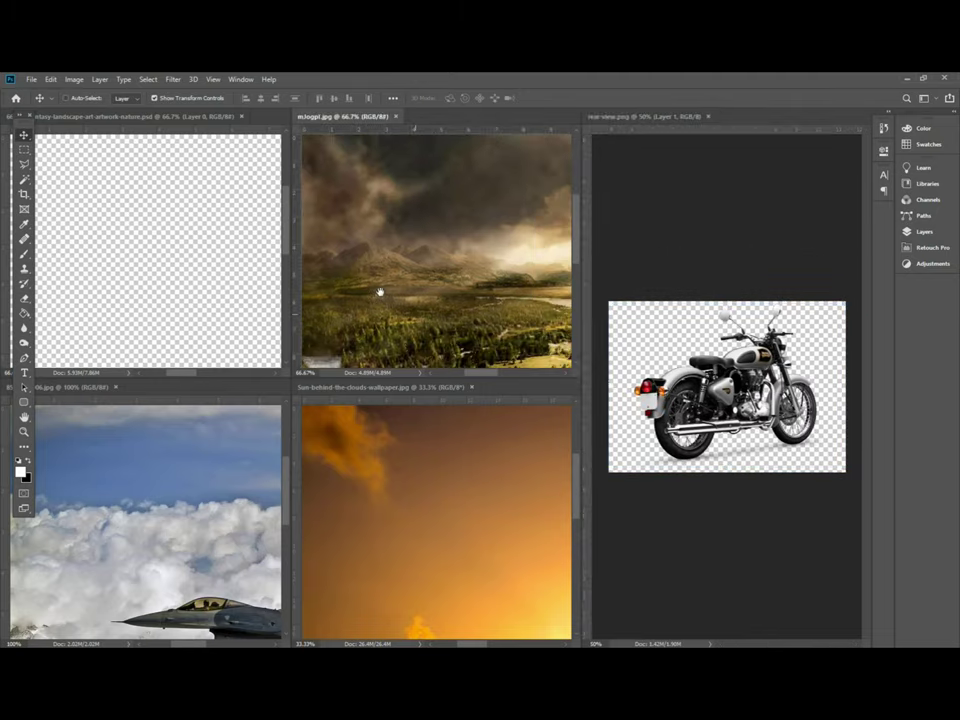
click(415, 279)
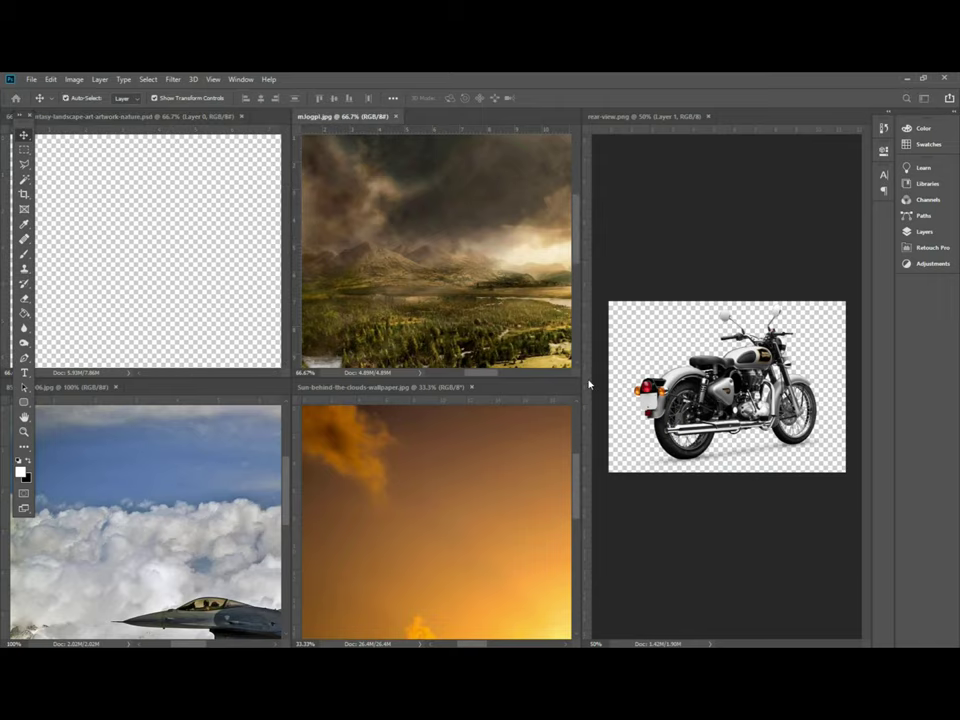
key(ctrl+n)
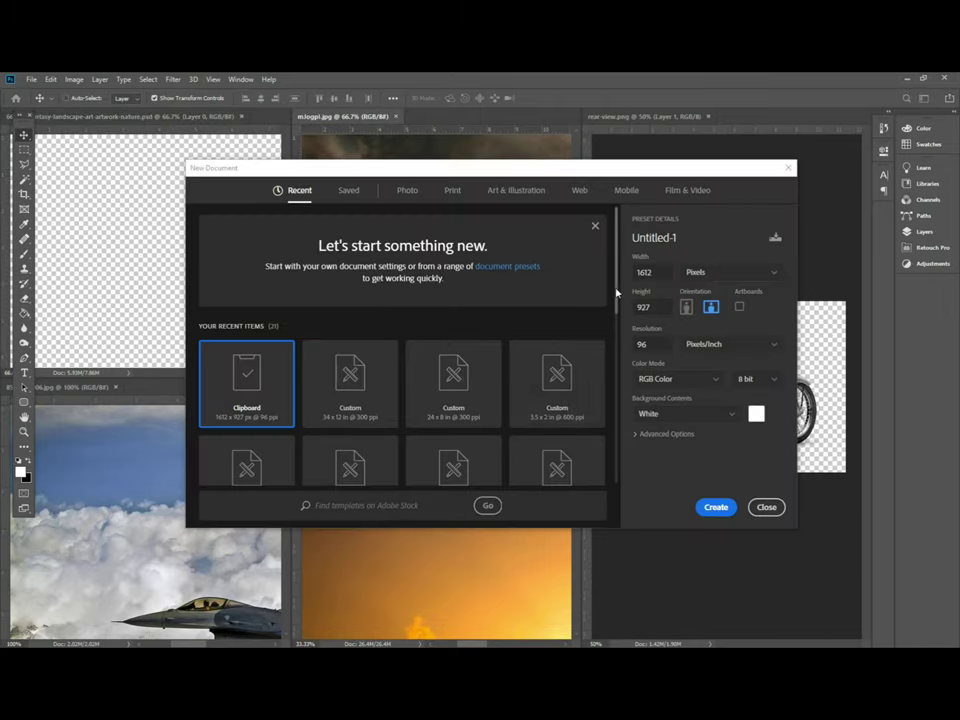
drag(617, 292, 617, 330)
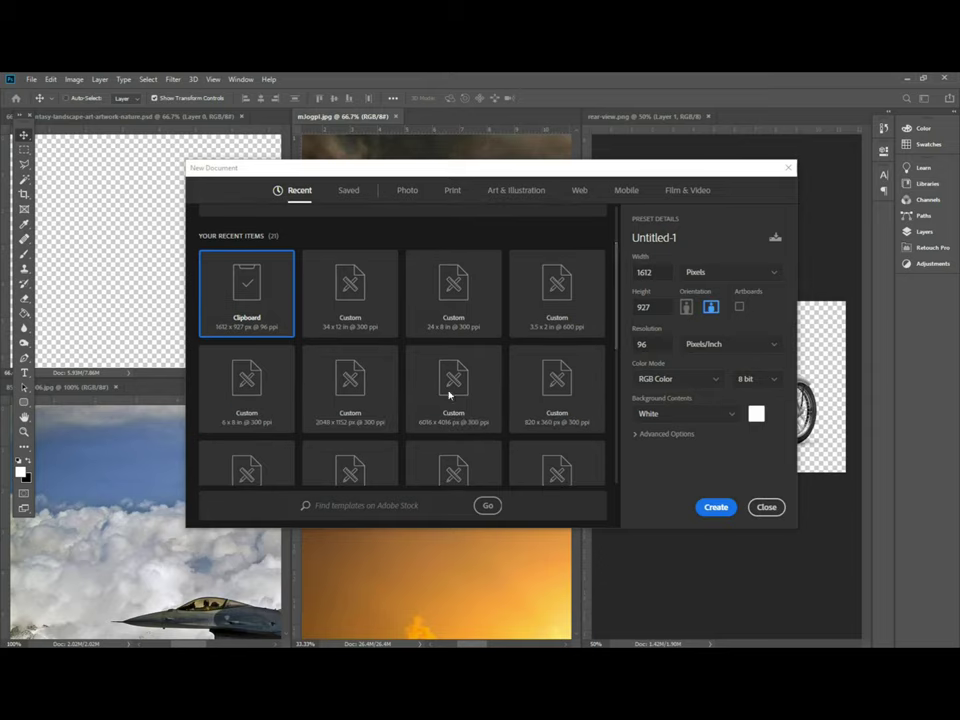
click(250, 393)
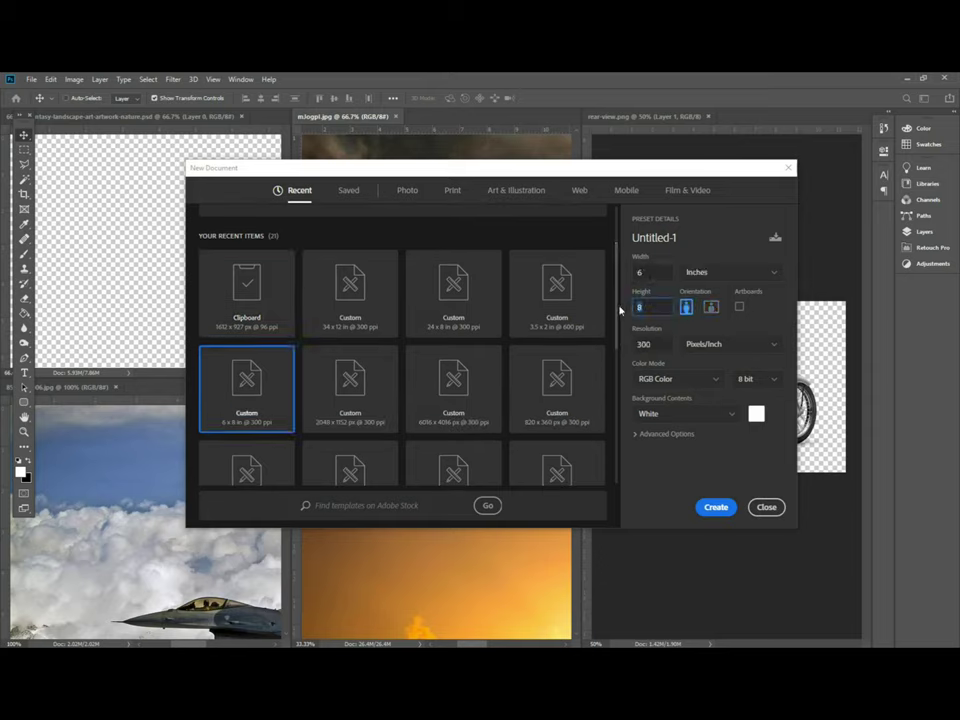
click(716, 507)
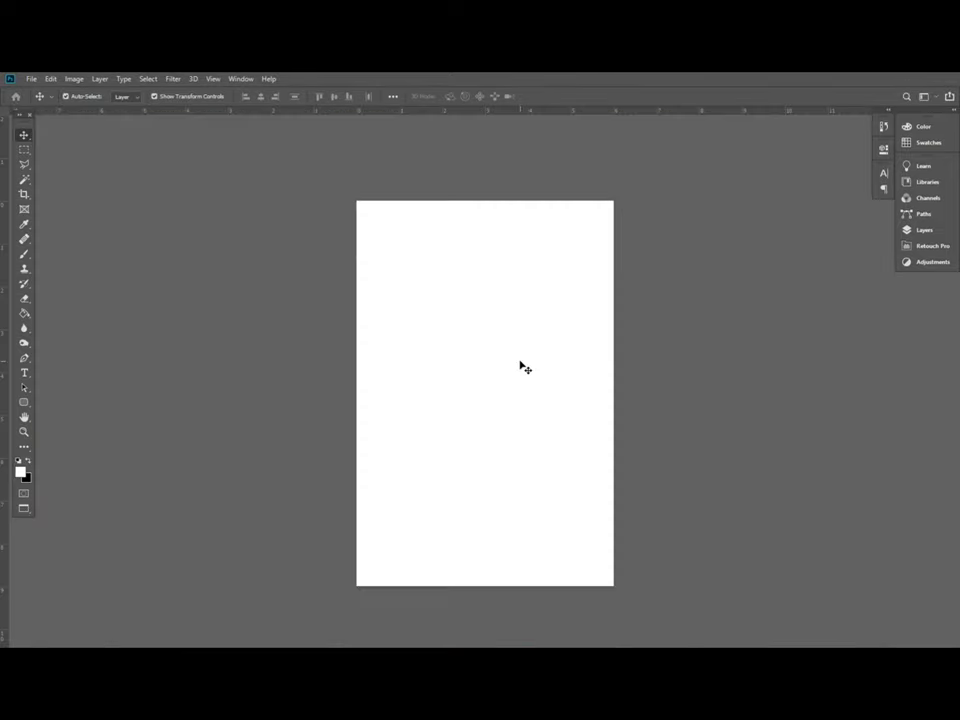
Move the rock layer from the fantasy landscape to the new canvas's bottom right
key(ctrl+plus)
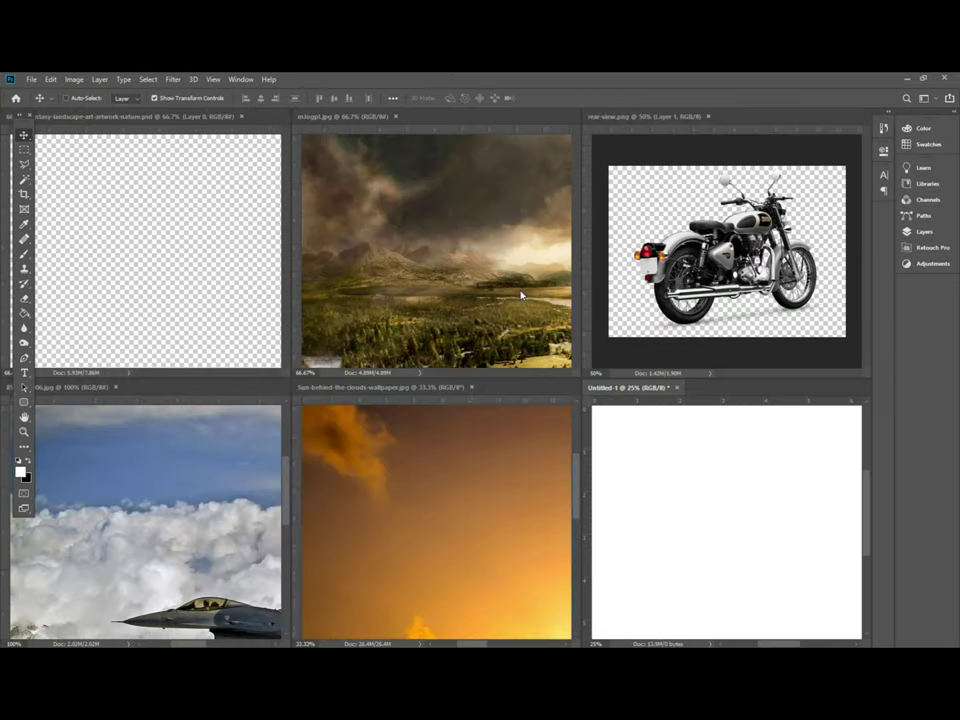
click(199, 289)
key(ctrl+v)
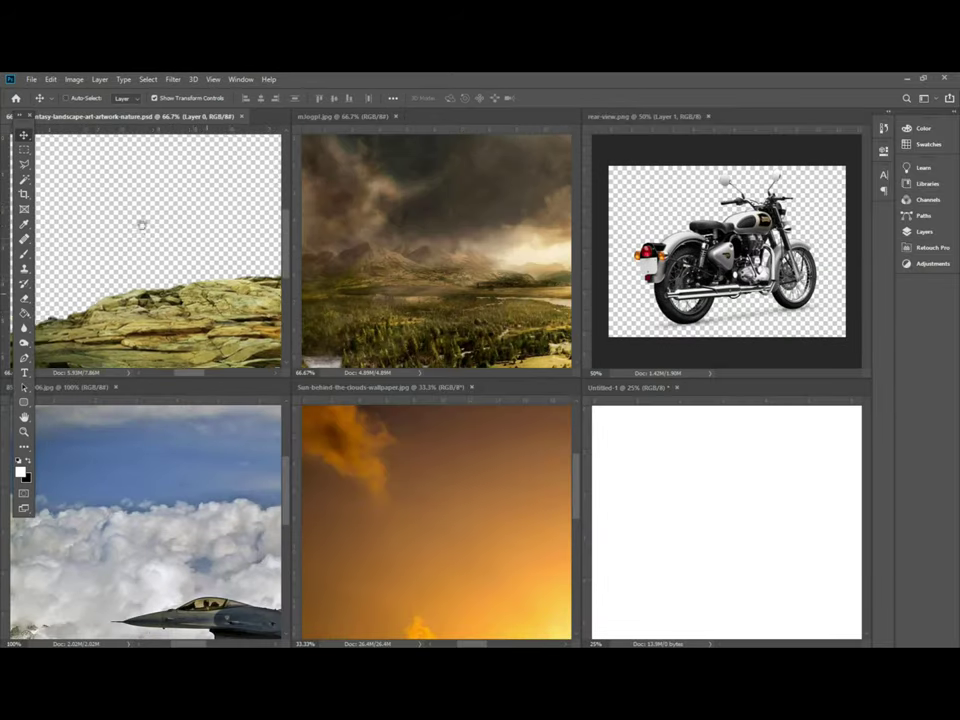
drag(150, 205, 677, 516)
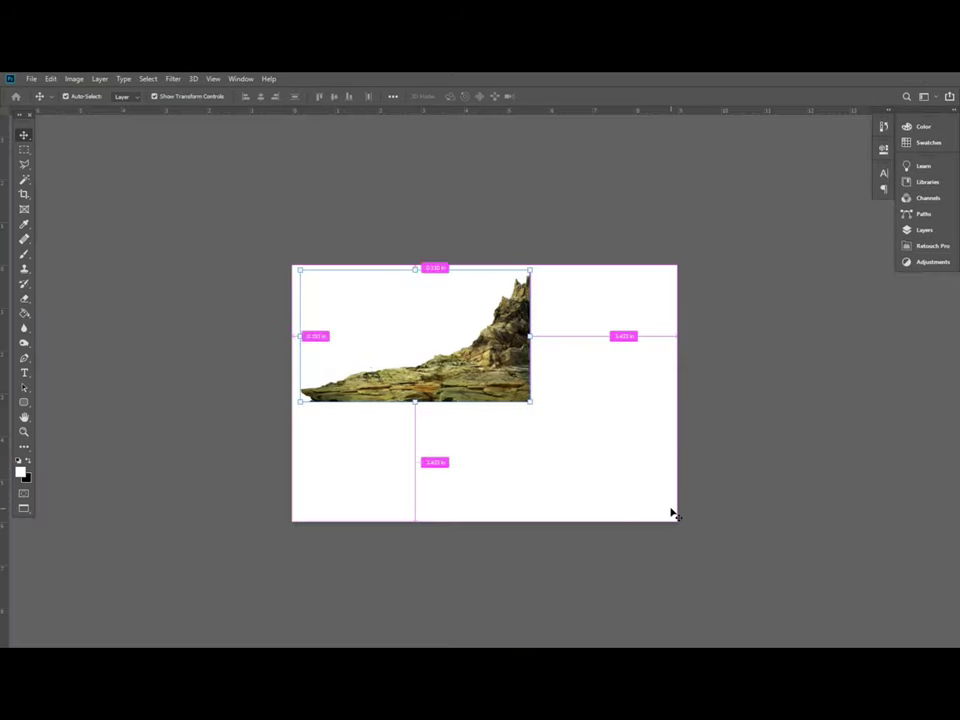
key(ctrl+plus)
mouse_move(676, 514)
mouse_down()
mouse_move(590, 472)
mouse_move(603, 480)
mouse_up()
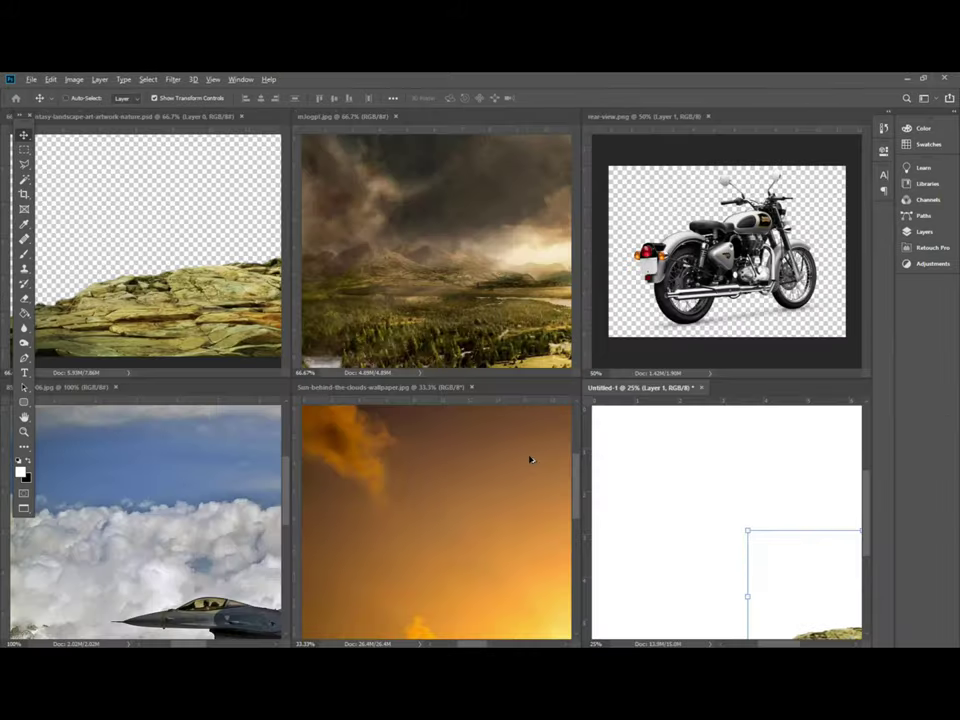
Drag the waterfall landscape image into the composite as a new layer
click(493, 221)
key(ctrl+minus)
key(ctrl+minus)
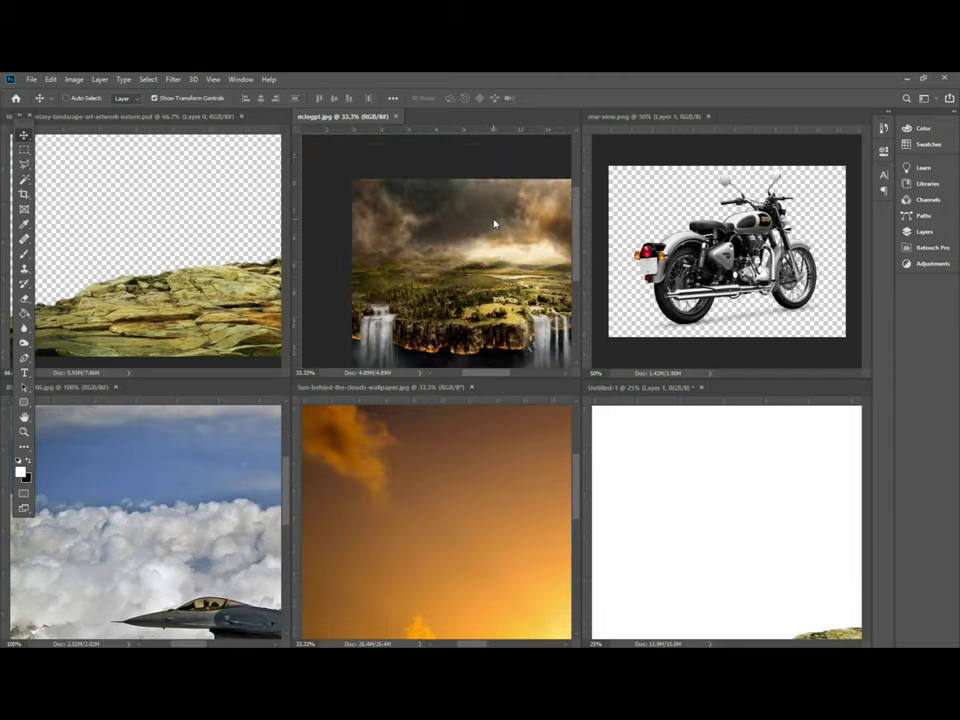
drag(500, 256, 489, 241)
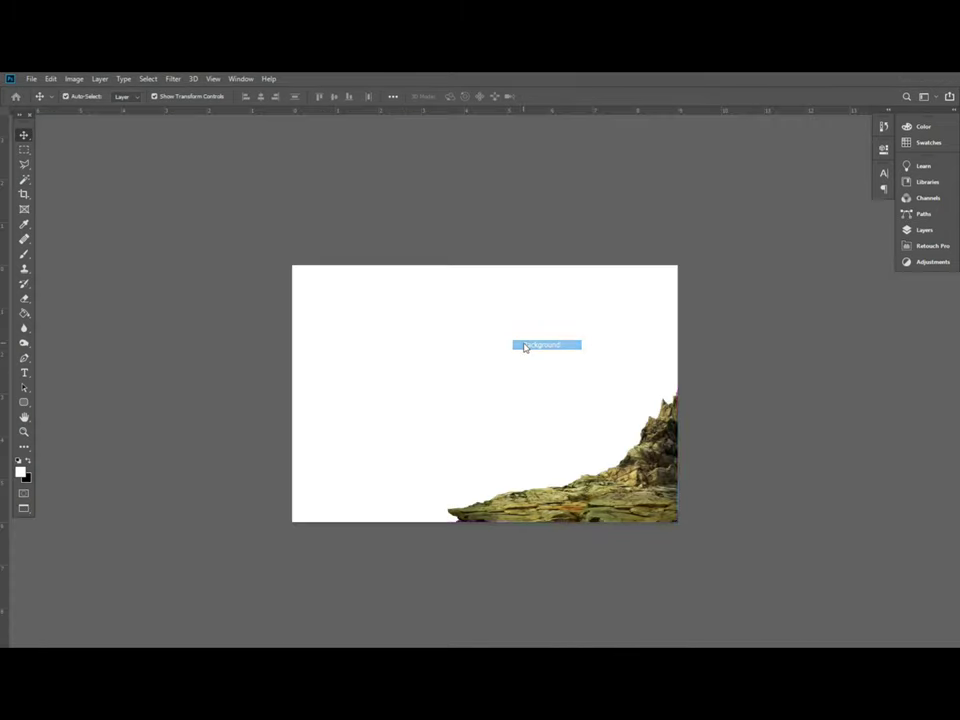
drag(524, 347, 546, 354)
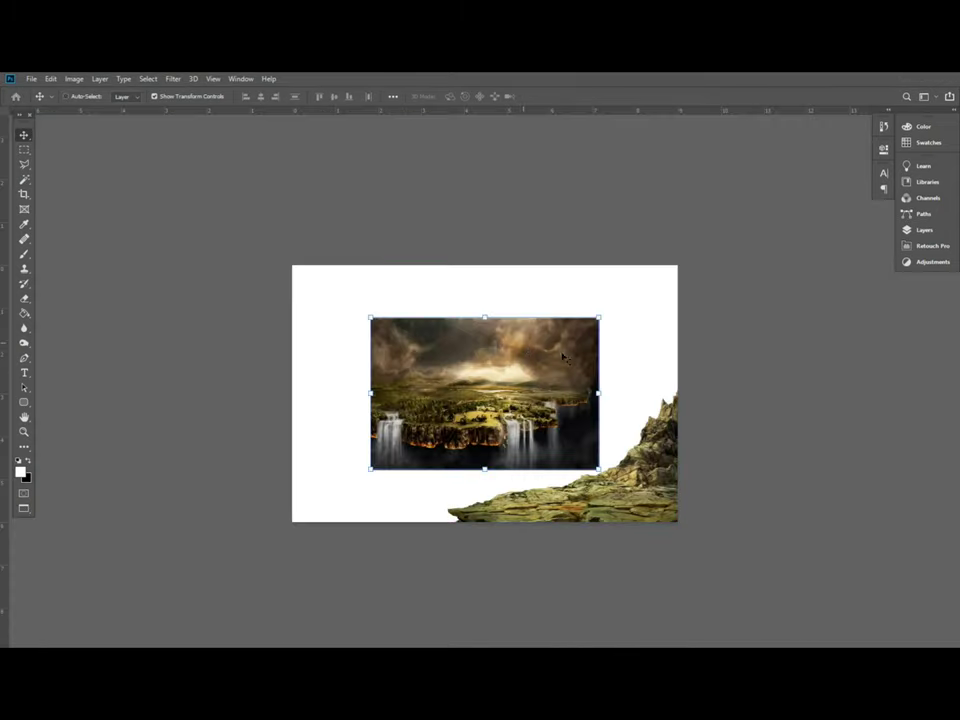
Scale the waterfall landscape to fill the canvas, then select the rock layer for transforming
drag(599, 317, 686, 276)
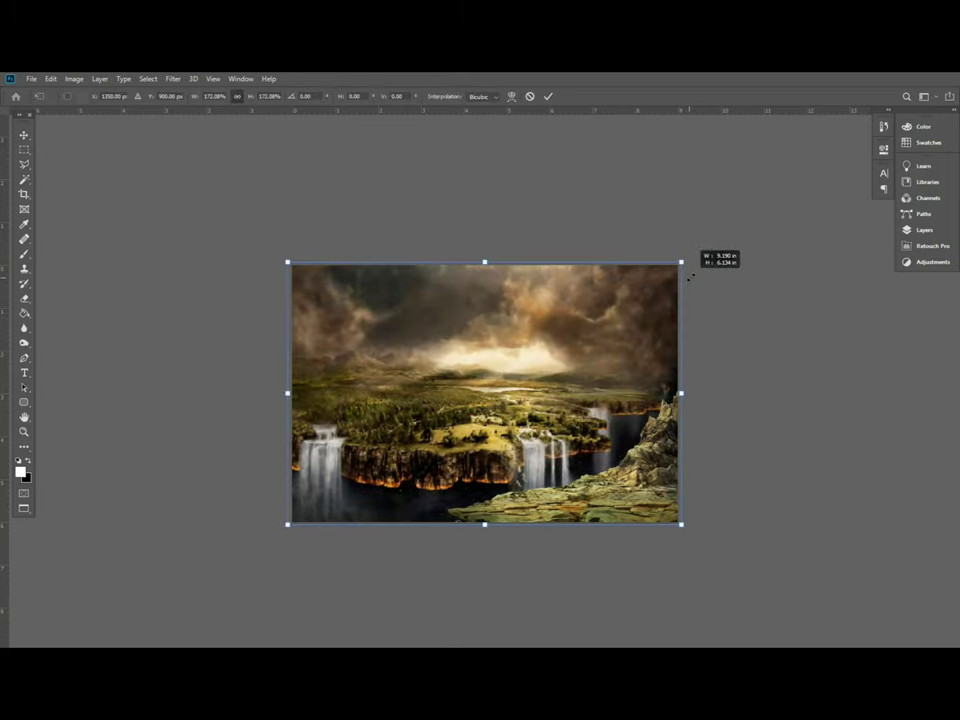
key(Return)
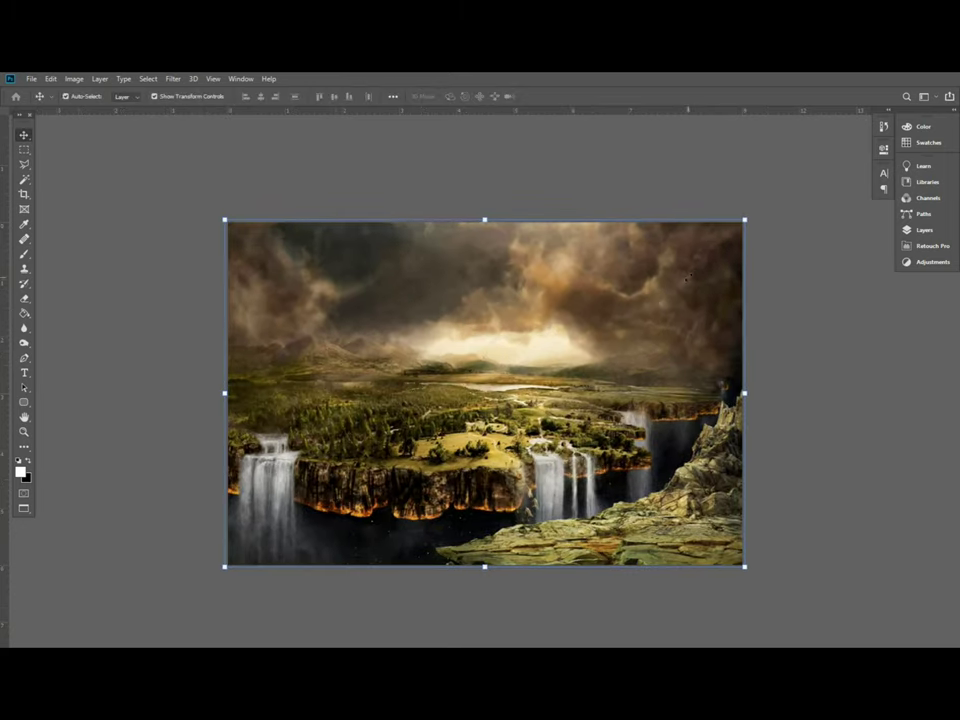
ctrl+click(664, 510)
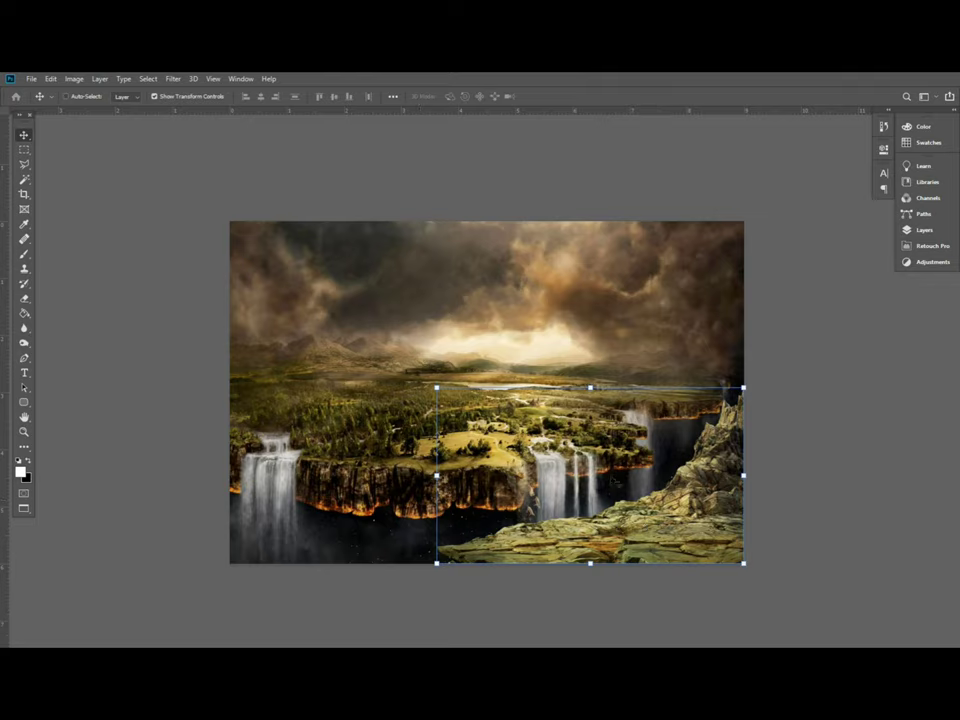
key(ctrl)
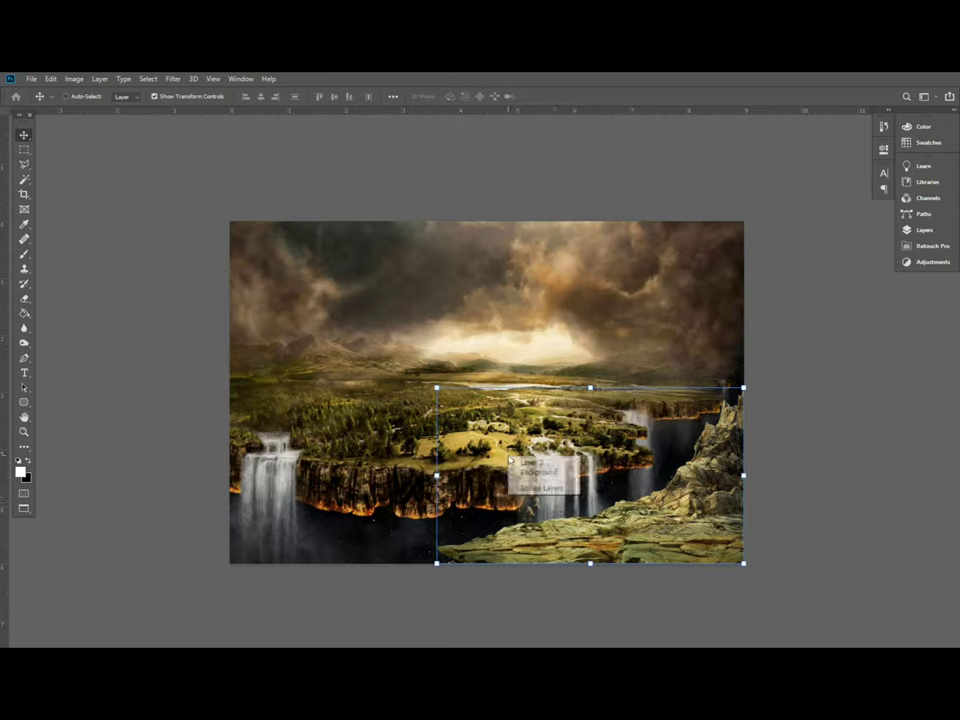
key(ctrl+t)
Flip the rock horizontally and move it to the lower left corner
right_click(534, 450)
click(599, 591)
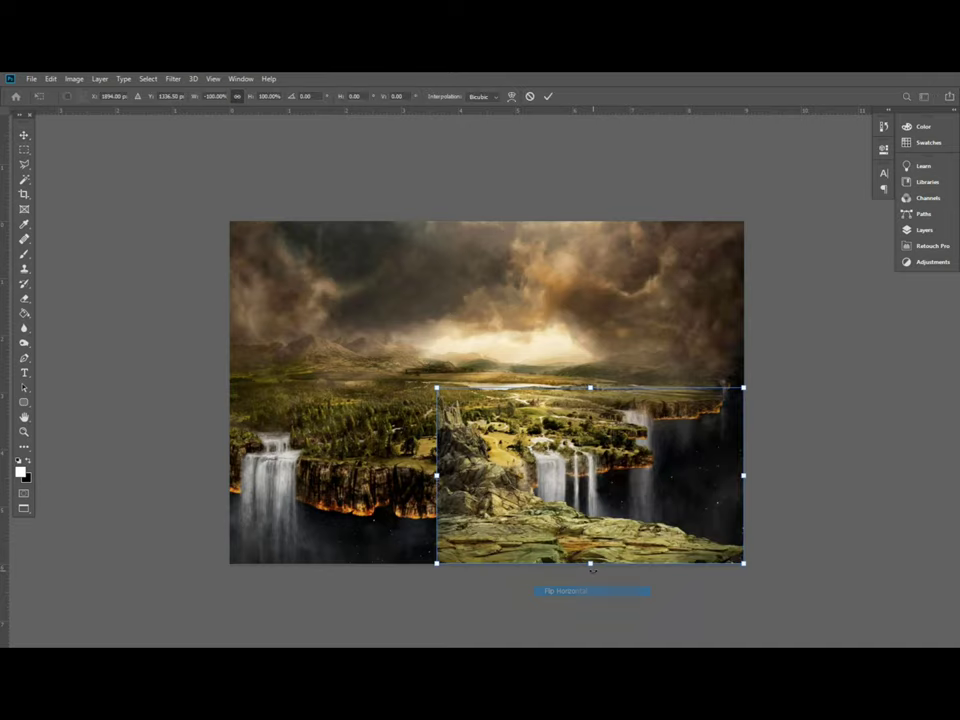
key(Return)
mouse_move(631, 478)
mouse_down()
mouse_move(425, 478)
mouse_move(414, 508)
mouse_up()
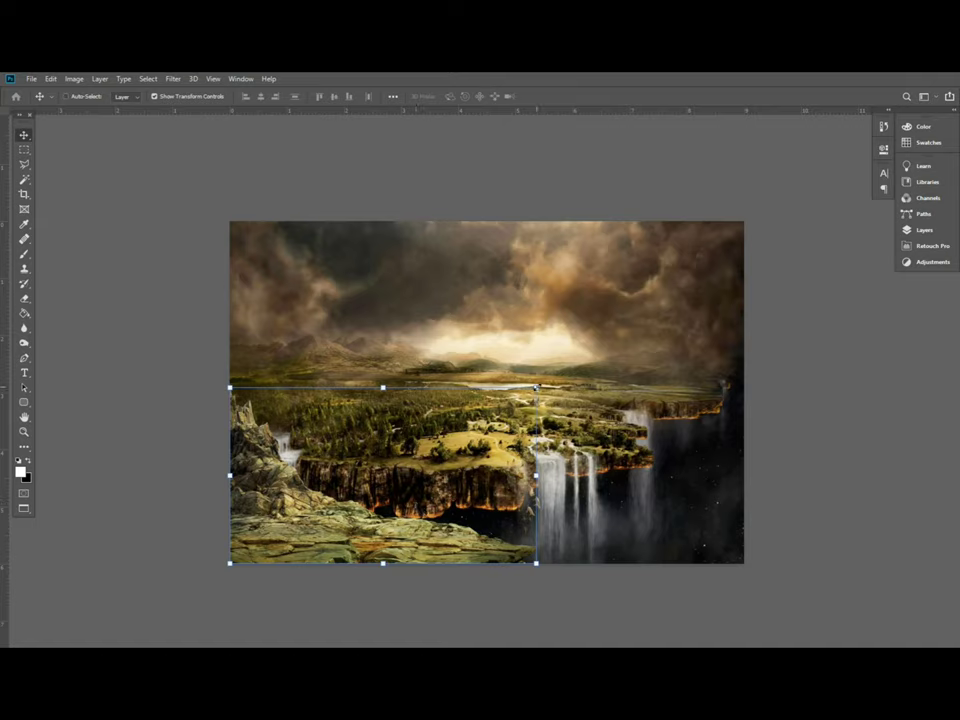
Enlarge the rock to about 133% across the lower left, with documents tiled again
key(ctrl+t)
drag(536, 387, 629, 333)
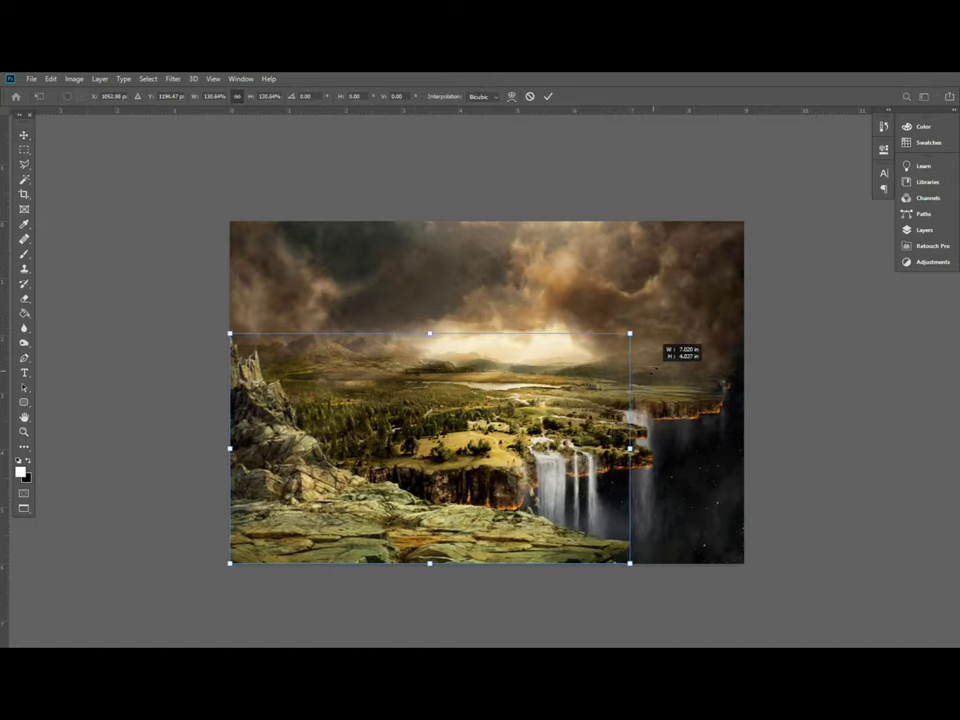
drag(629, 333, 638, 328)
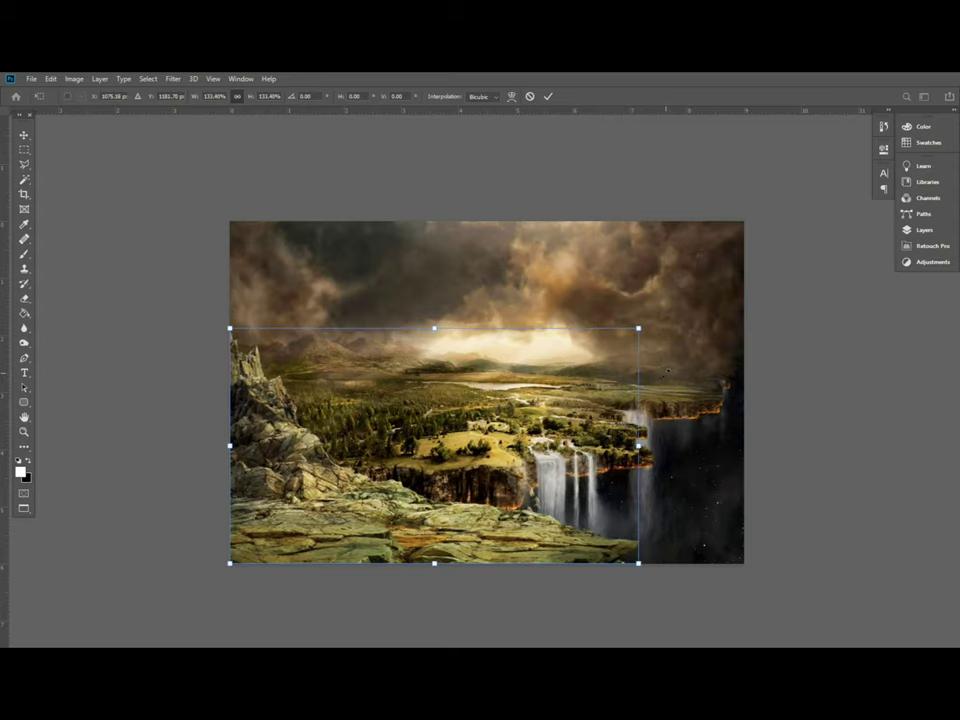
key(Return)
key(ctrl+plus)
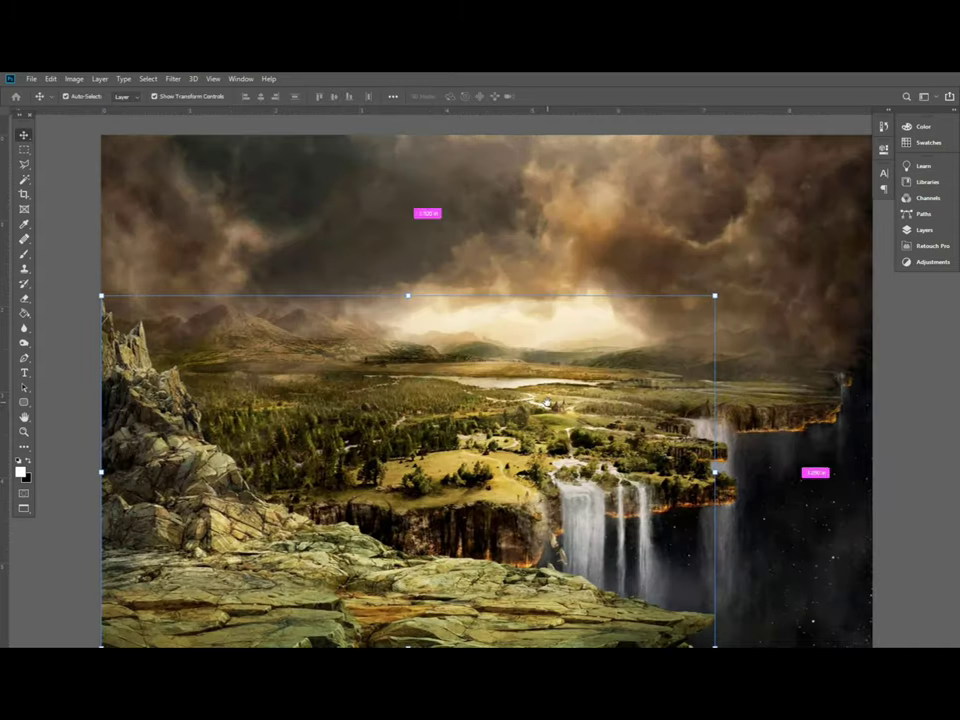
key(ctrl+minus)
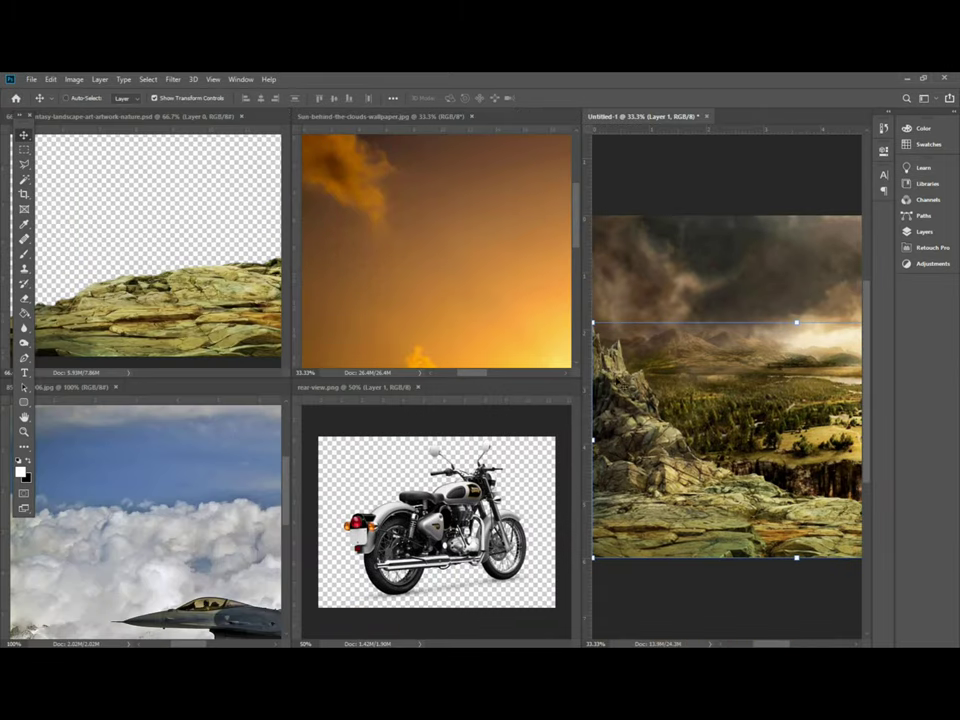
click(484, 244)
scroll(430, 225, down, 5)
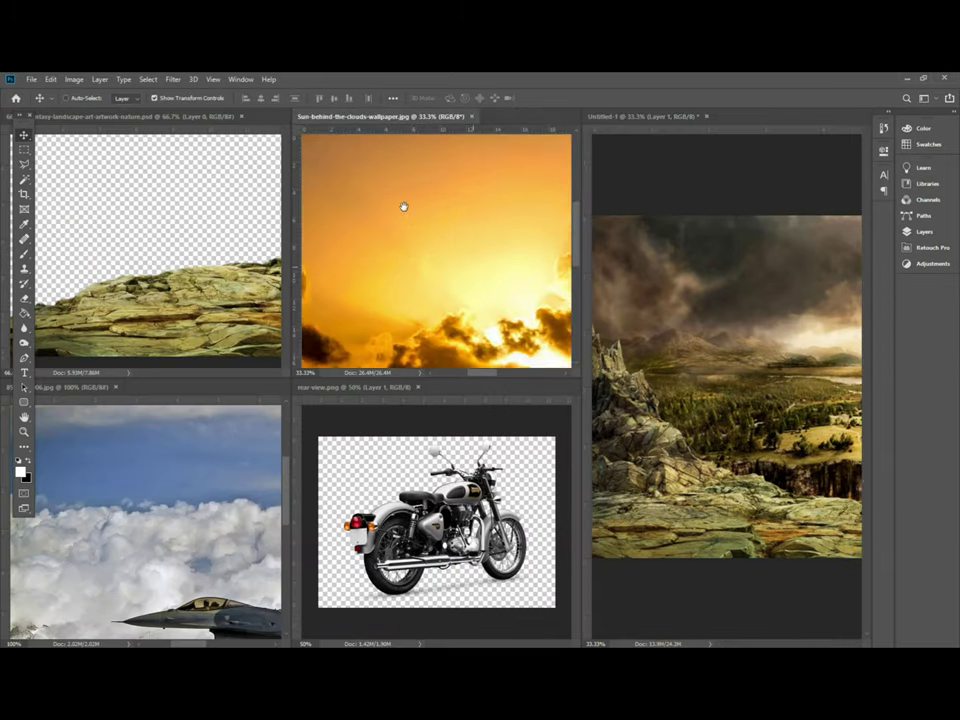
Close the sun image and show only the composite document
key(ctrl+w)
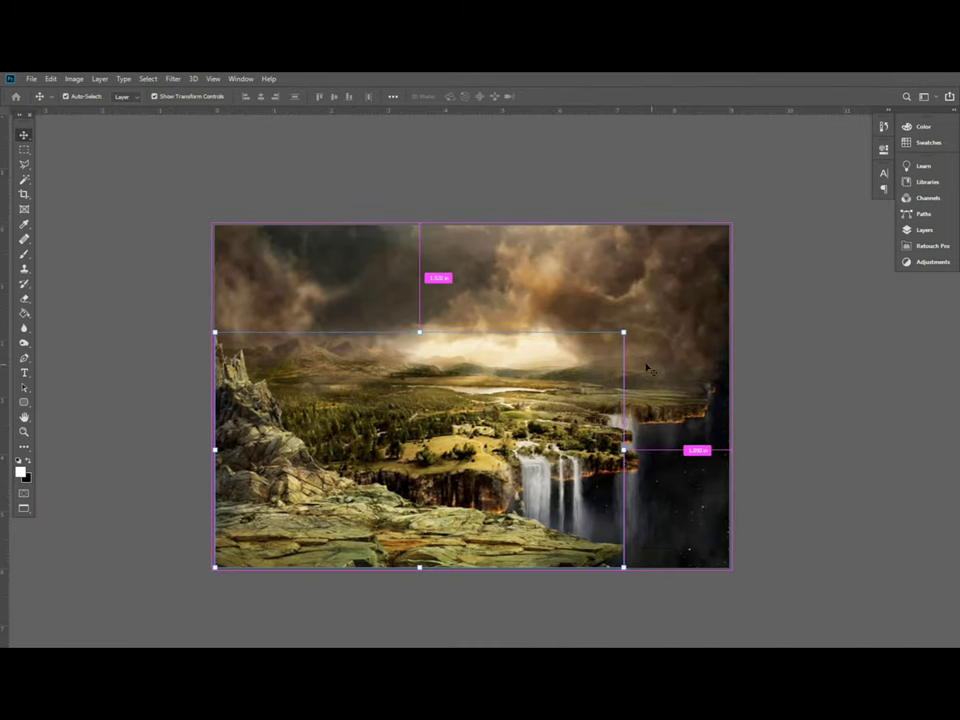
right_click(536, 294)
click(548, 302)
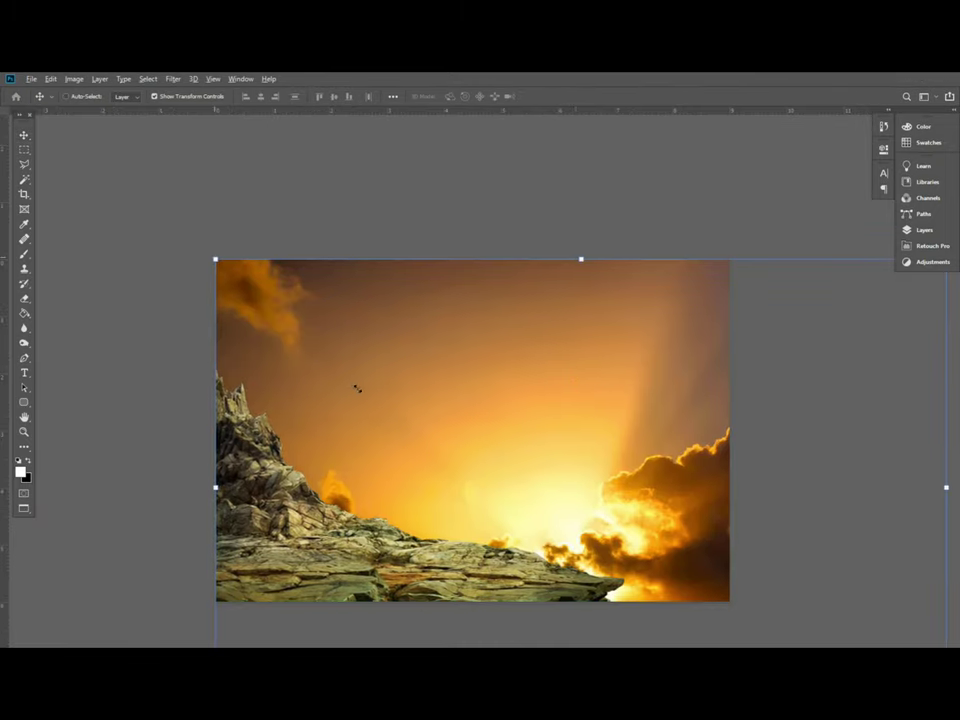
Scale the sunset sky layer to about 49% and move it over the upper sky
key(ctrl+t)
drag(448, 400, 402, 374)
mouse_move(500, 420)
mouse_down()
mouse_move(562, 427)
mouse_move(519, 321)
mouse_up()
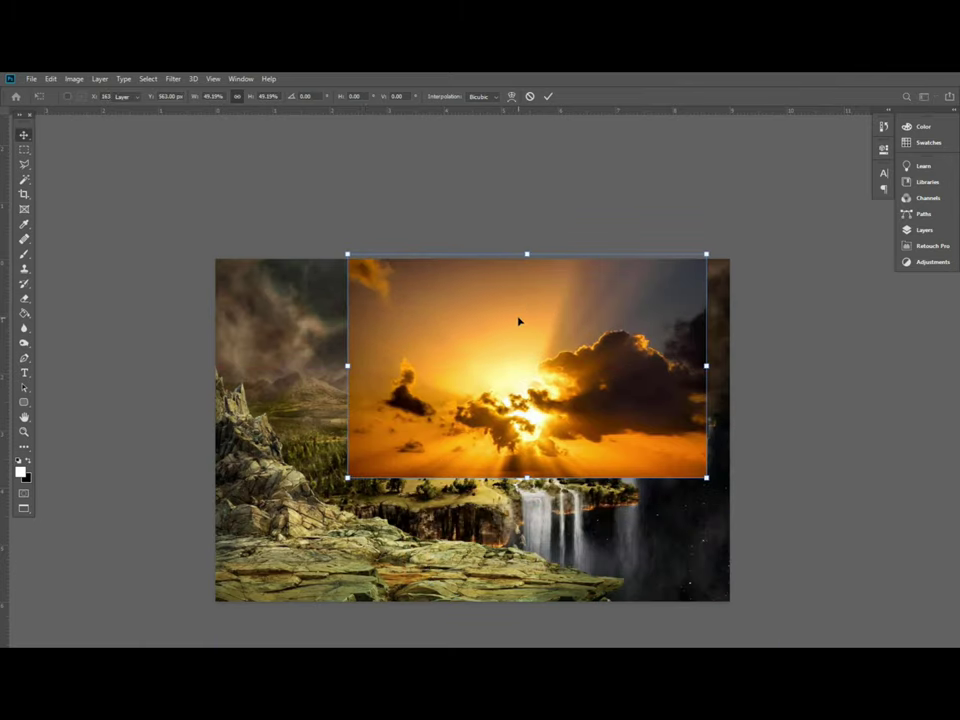
key(Return)
click(924, 229)
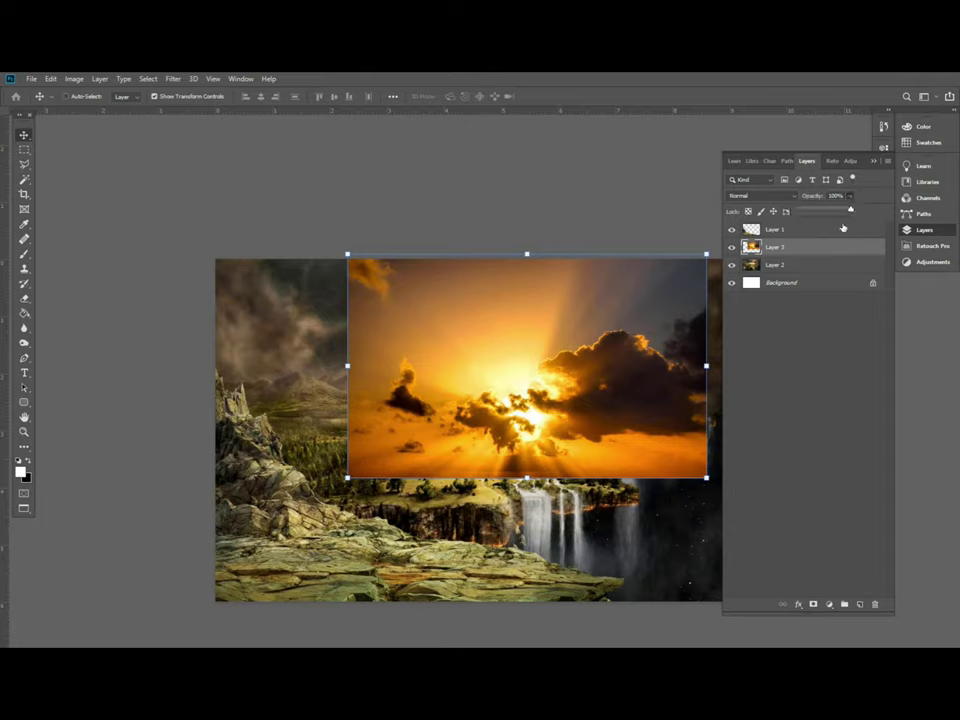
Set the sunset layer to 47% opacity and reposition it slightly larger over the sky
drag(826, 209, 823, 211)
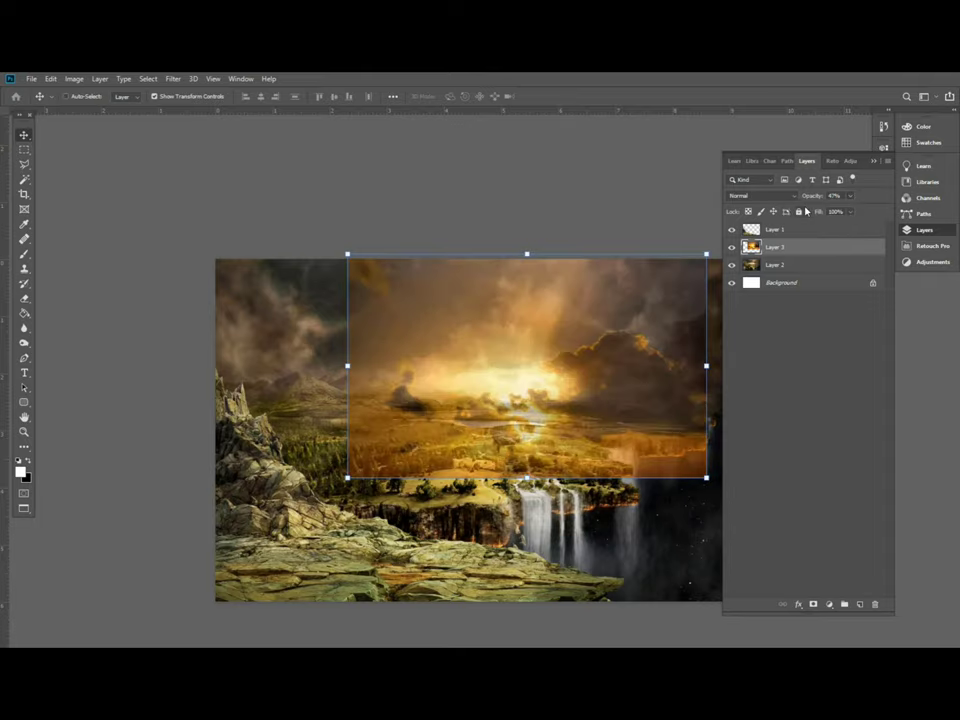
mouse_move(575, 352)
mouse_down()
mouse_move(482, 434)
mouse_move(494, 412)
mouse_up()
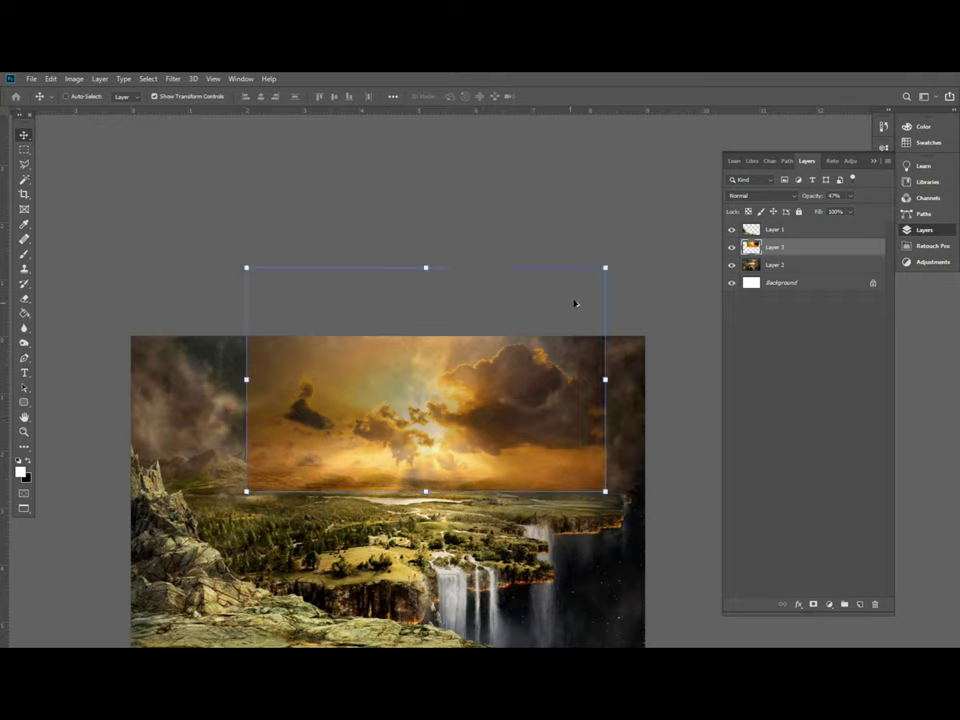
drag(605, 266, 611, 262)
drag(530, 370, 529, 366)
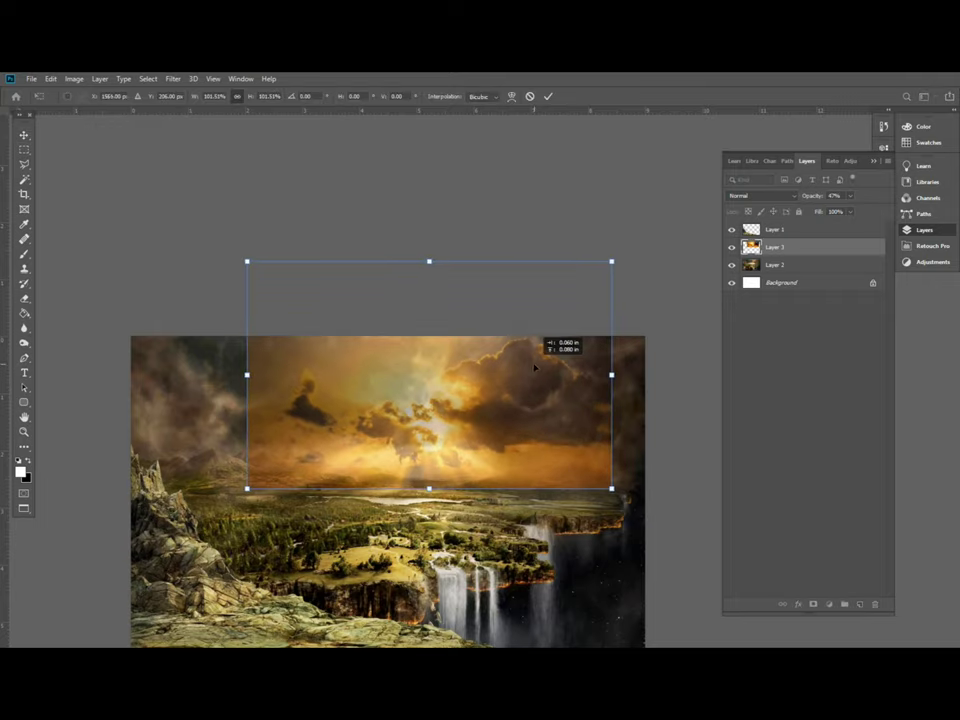
key(Return)
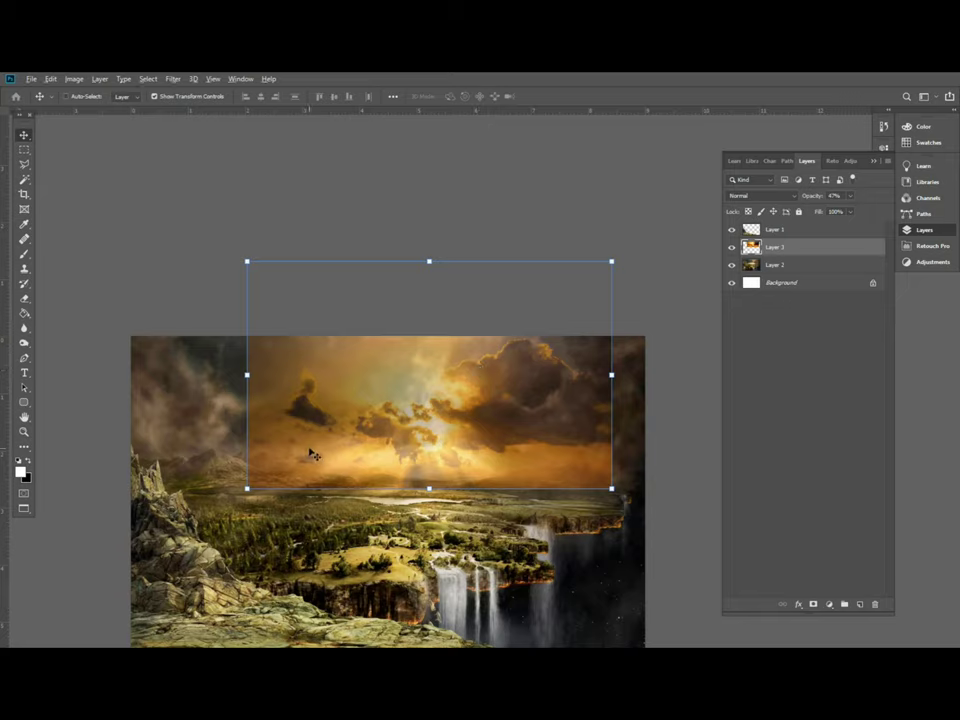
Add a Hide All black layer mask to the sunset layer
key(alt+l)
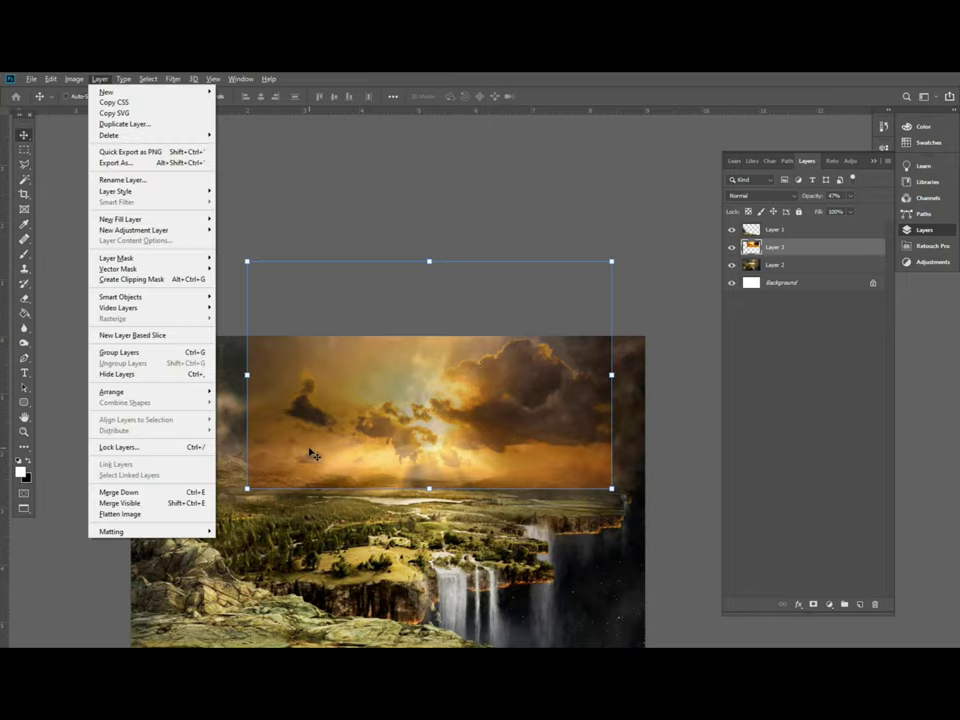
key(m)
key(h)
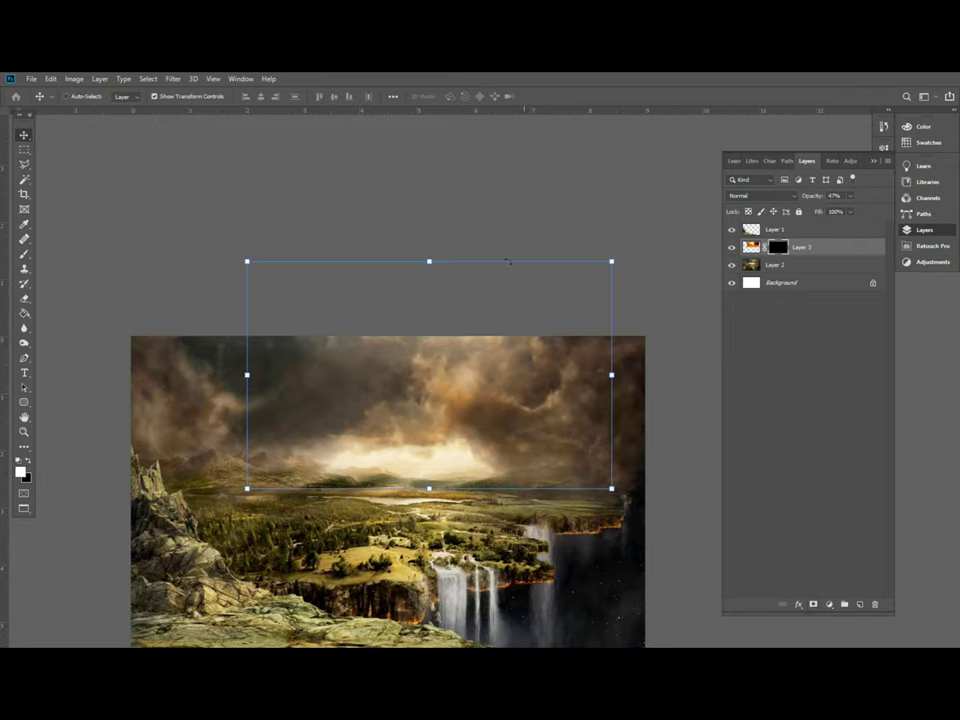
key(b)
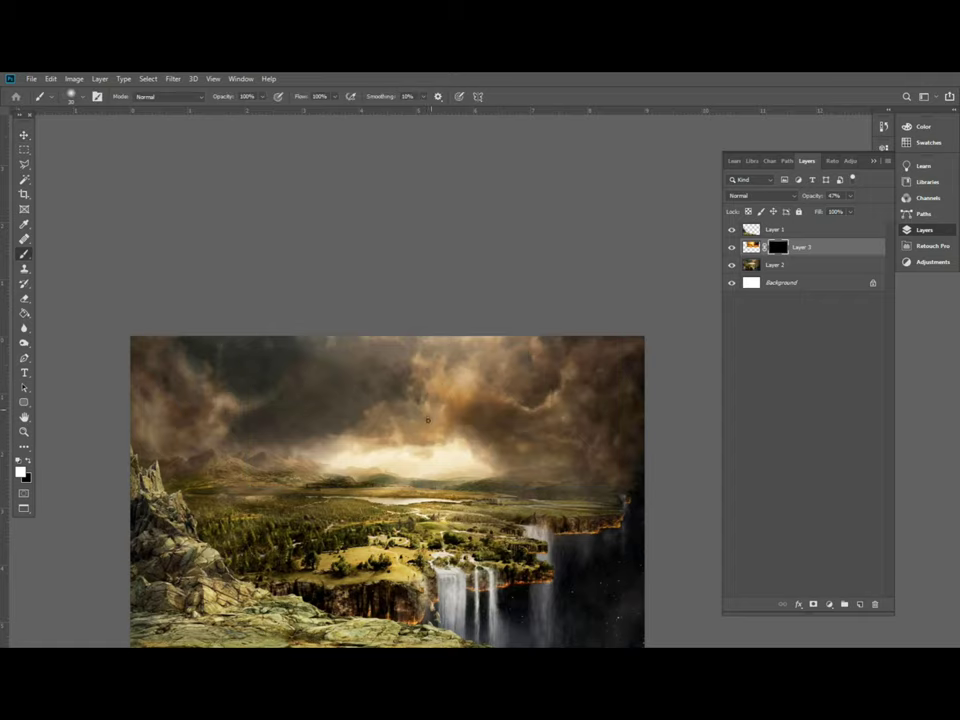
Brush the mask to reveal the sun and golden clouds, raising sunset opacity to 100%
mouse_move(459, 421)
mouse_down()
mouse_move(403, 407)
mouse_move(454, 403)
mouse_move(455, 423)
mouse_move(439, 403)
mouse_move(426, 424)
mouse_move(399, 420)
mouse_up()
key(bracketright)
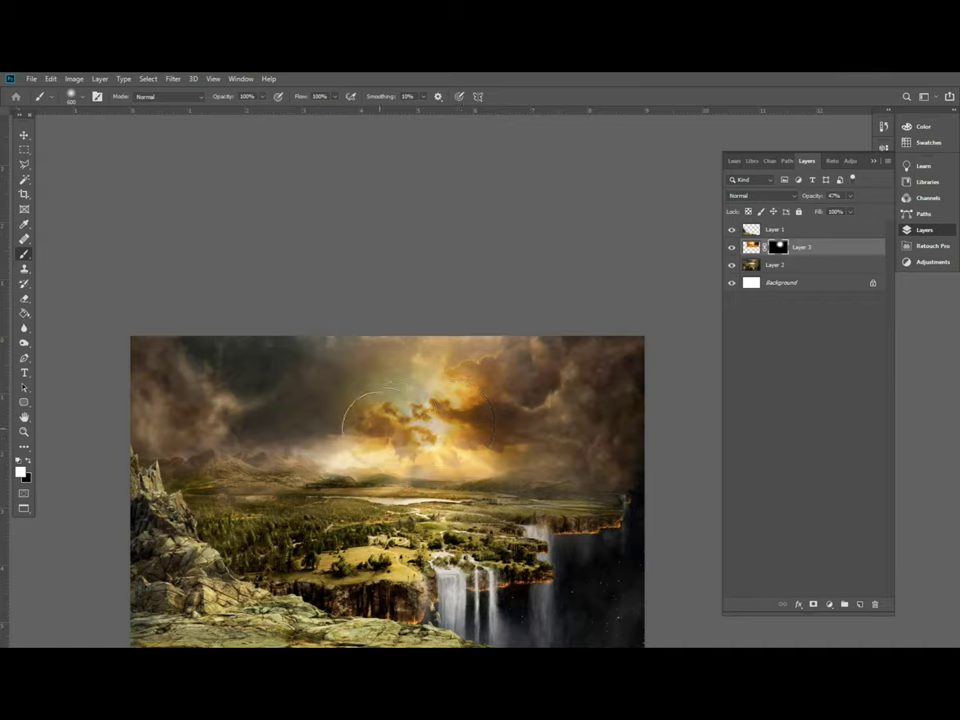
mouse_move(439, 375)
mouse_down()
mouse_move(433, 368)
mouse_move(362, 428)
mouse_up()
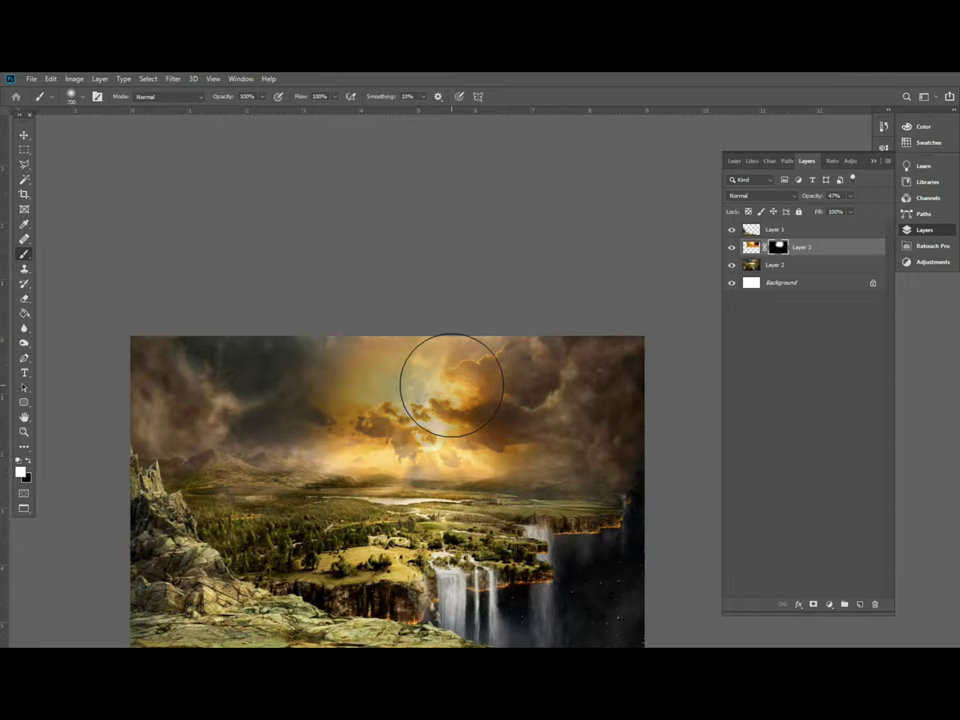
key(v)
key(0)
scroll(526, 448, down, 1)
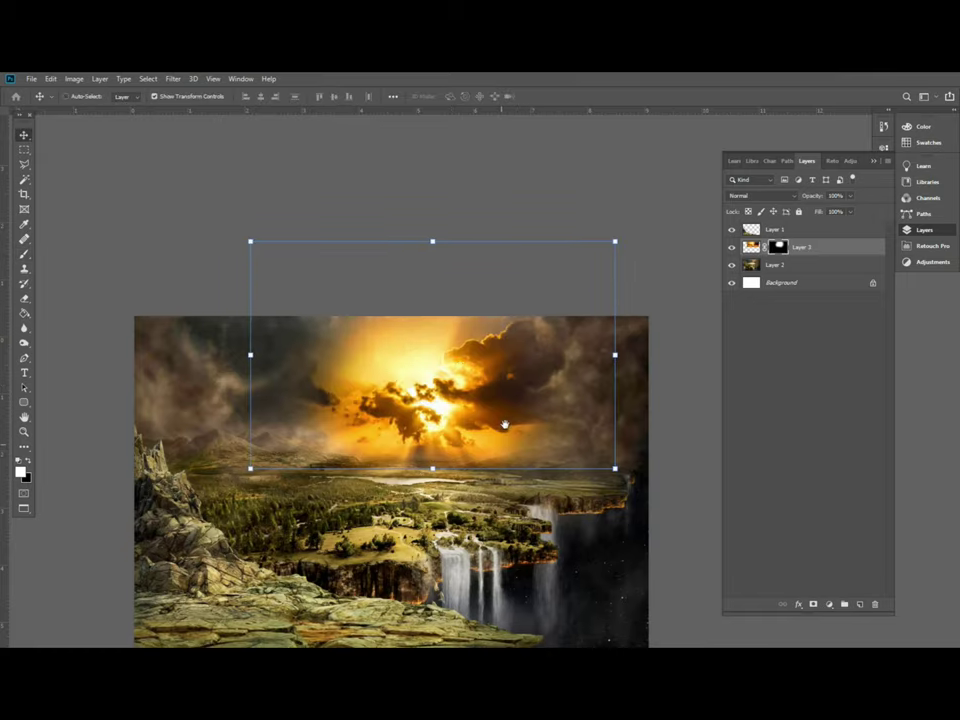
key(e)
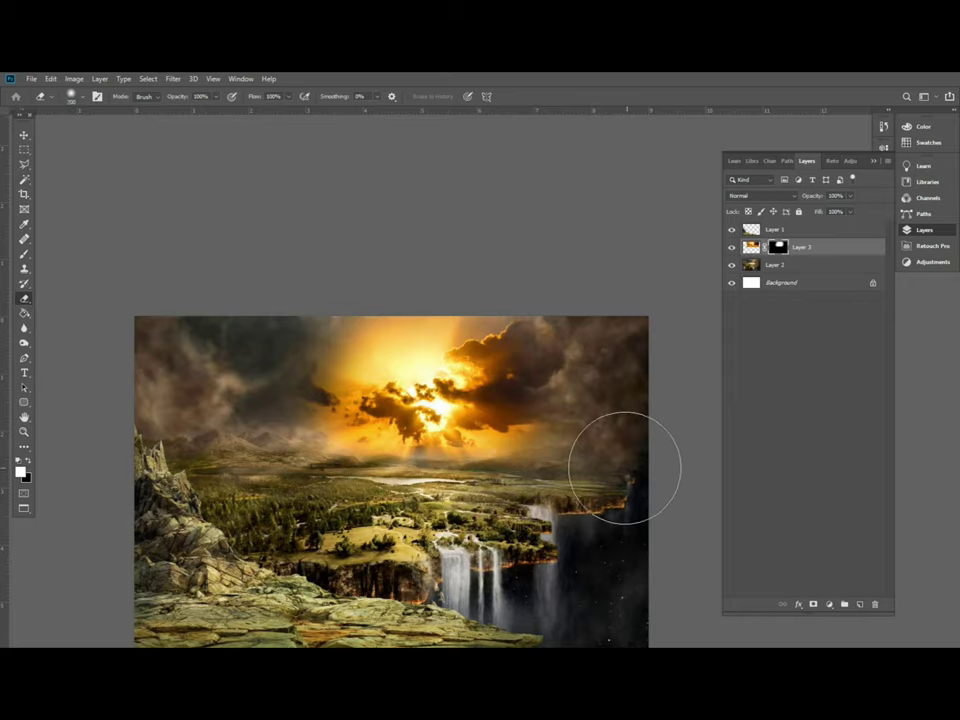
scroll(400, 500, down, 2)
key(v)
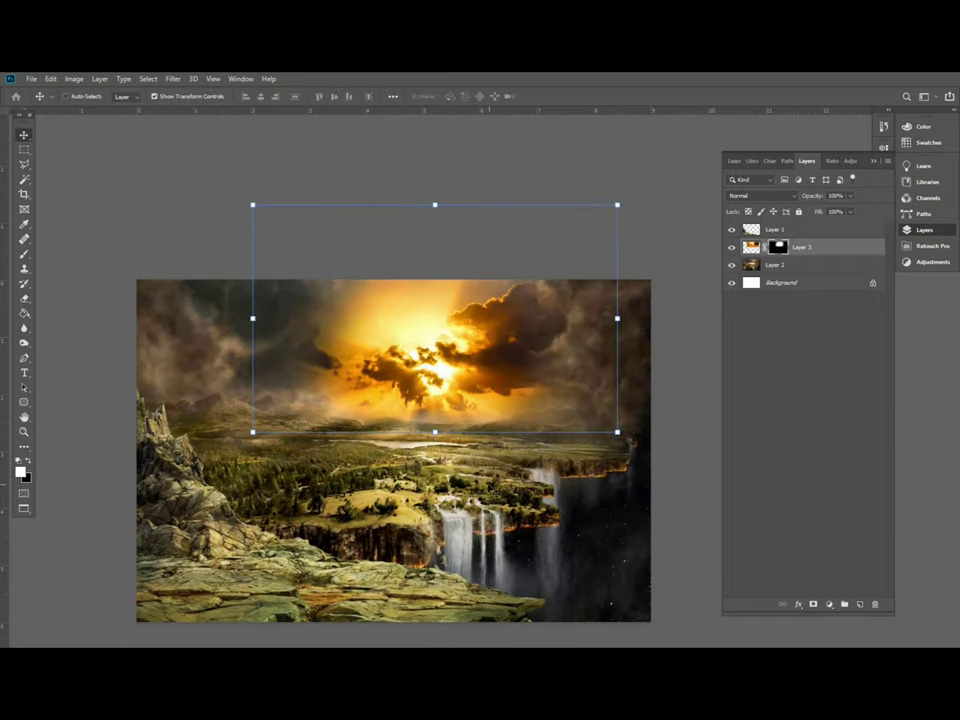
right_click(204, 347)
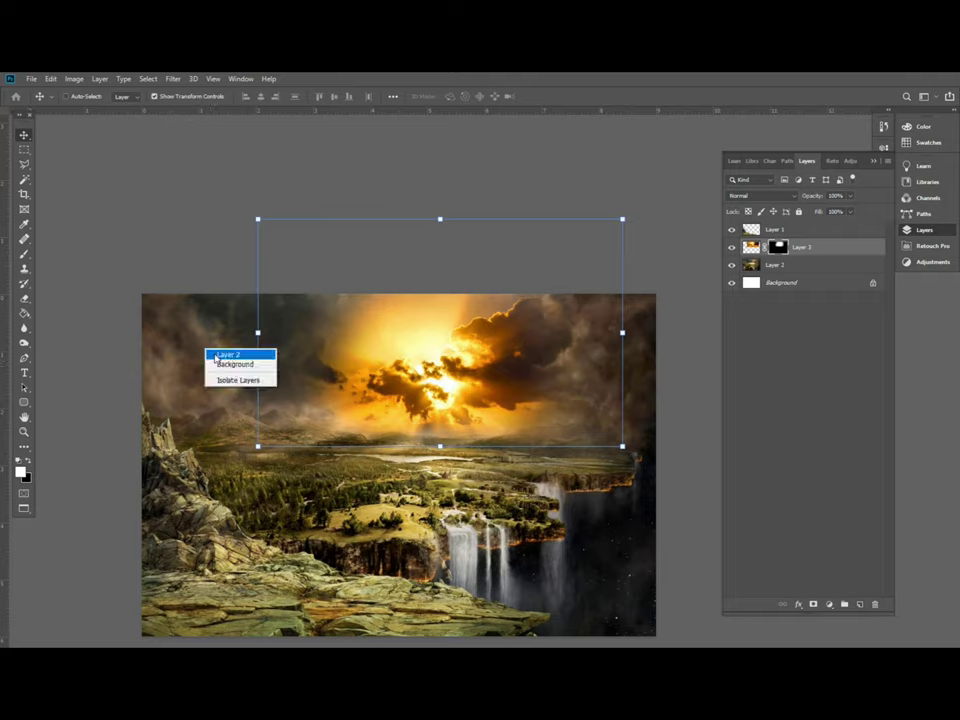
On Layer 2, paint a Quick Mask over the upper-left sky, upper-right clouds and sun glow
click(228, 354)
key(b)
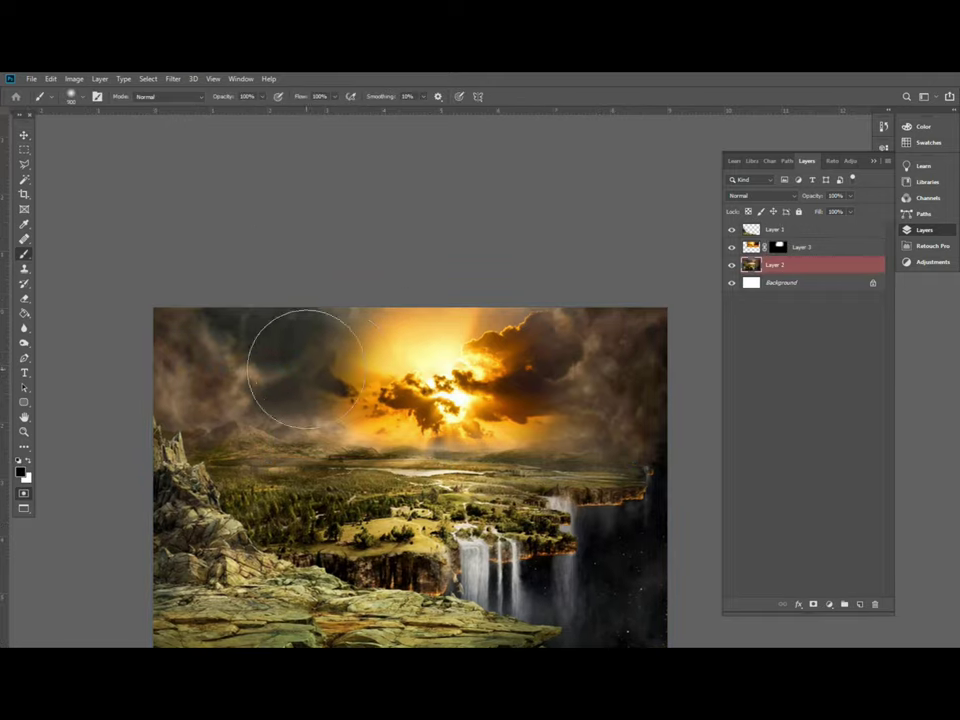
drag(300, 355, 208, 350)
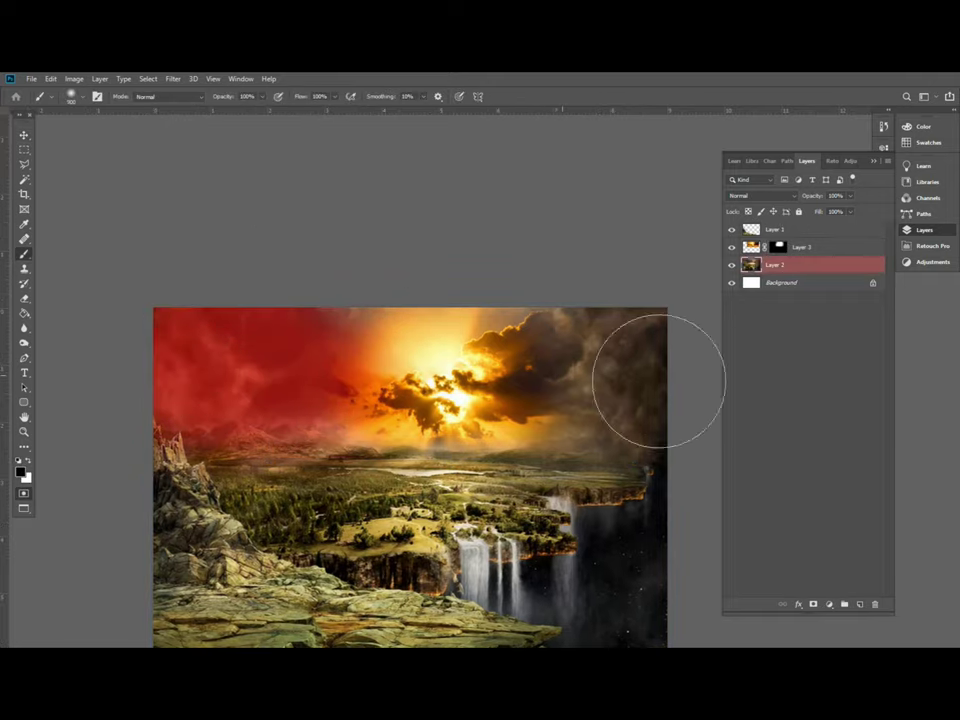
drag(561, 343, 583, 375)
key(q)
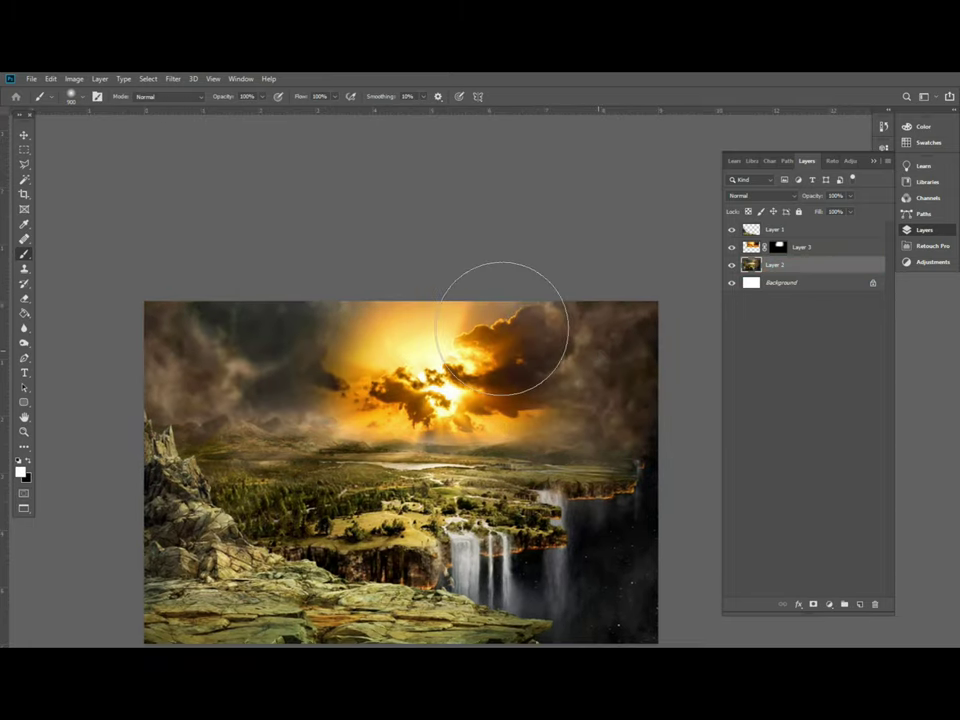
key(q)
drag(430, 372, 365, 380)
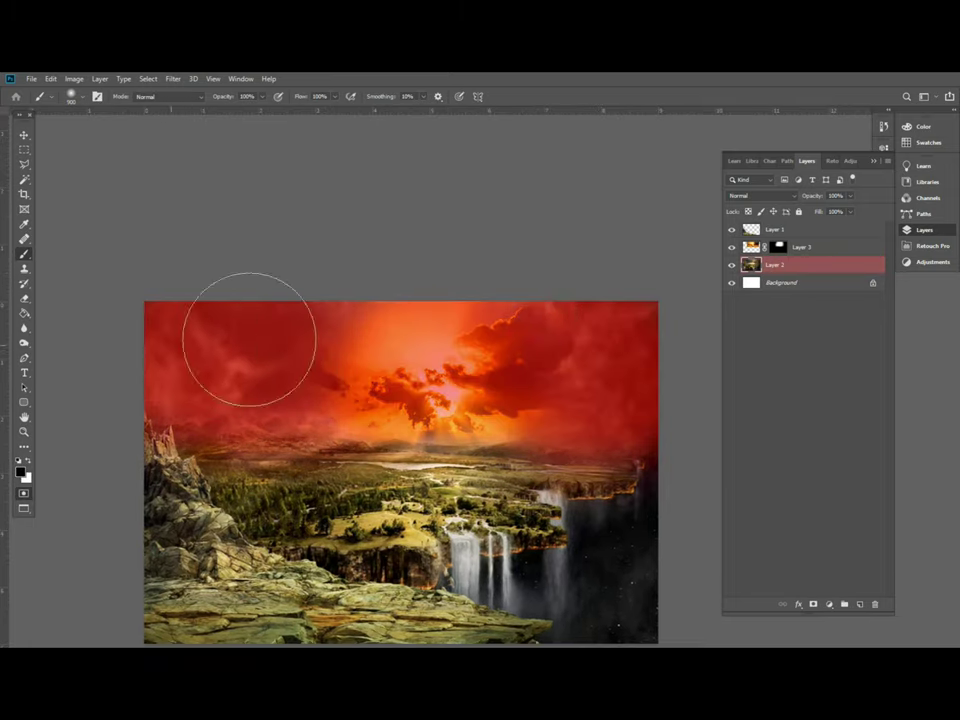
key(q)
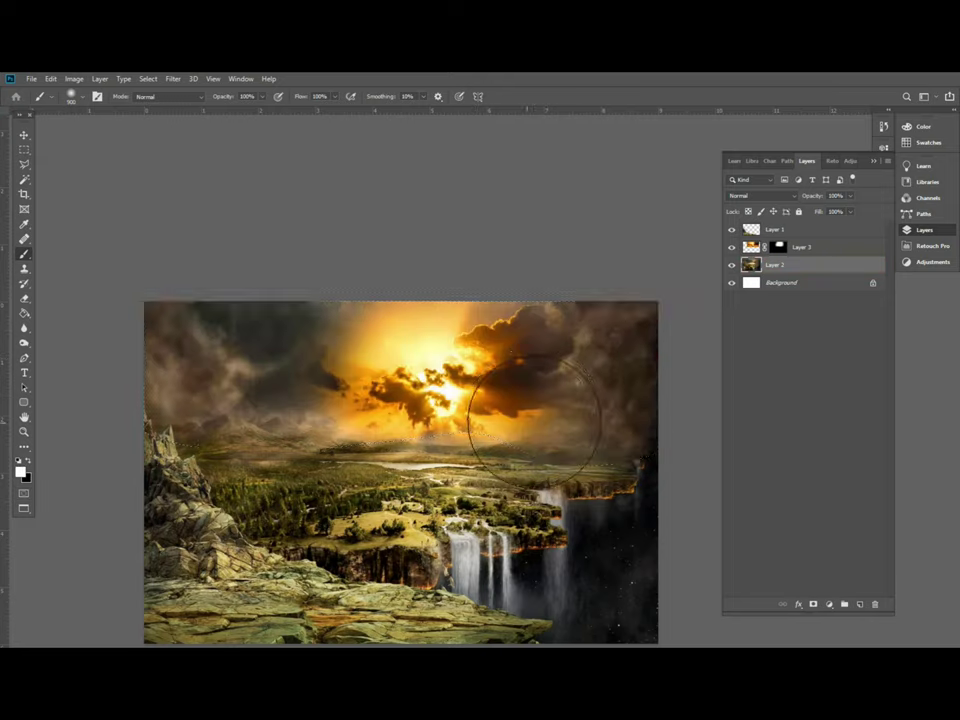
key(q)
key(q)
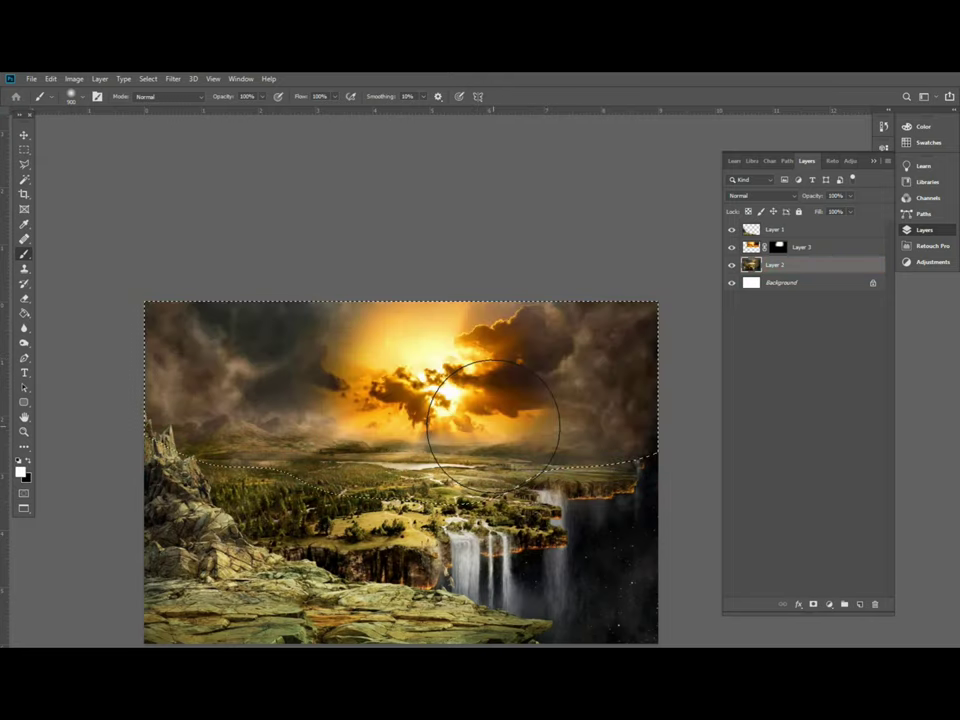
Warm the selected sky with Color Balance midtones +32, 0, −35
key(ctrl+b)
click(713, 277)
drag(730, 250, 753, 254)
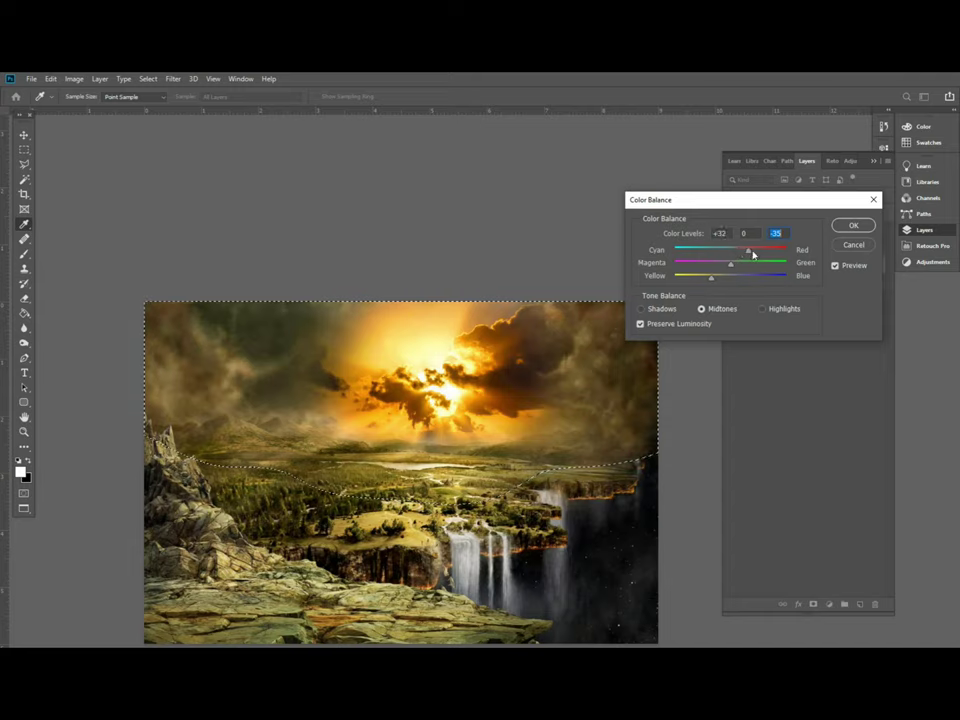
Apply the Color Balance, boost the sky's saturation to +36, then deselect
key(Return)
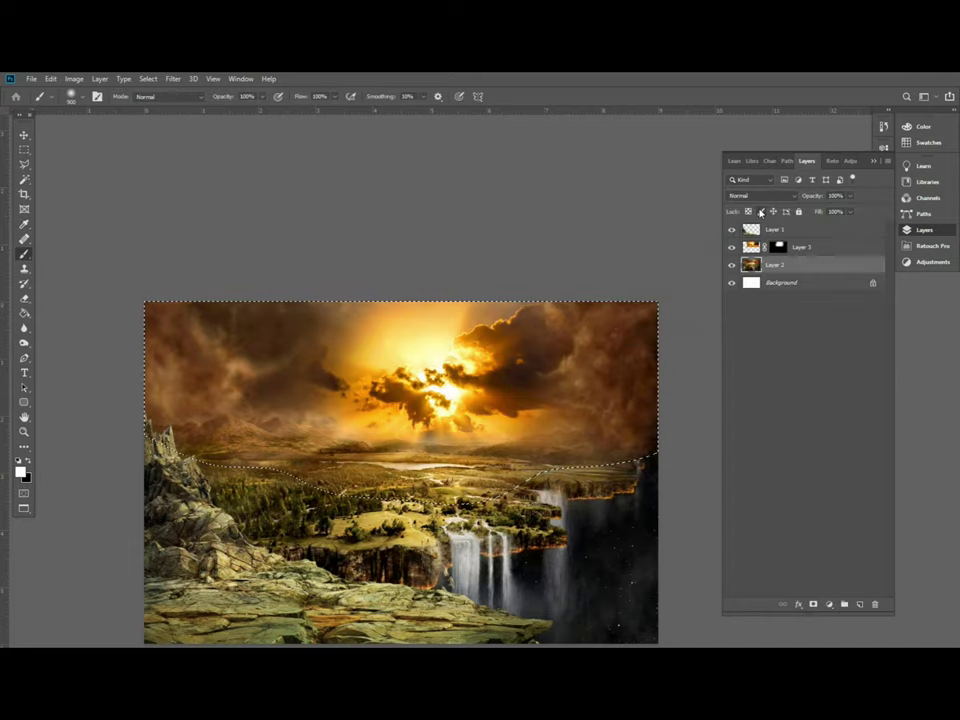
key(ctrl+u)
drag(631, 299, 650, 301)
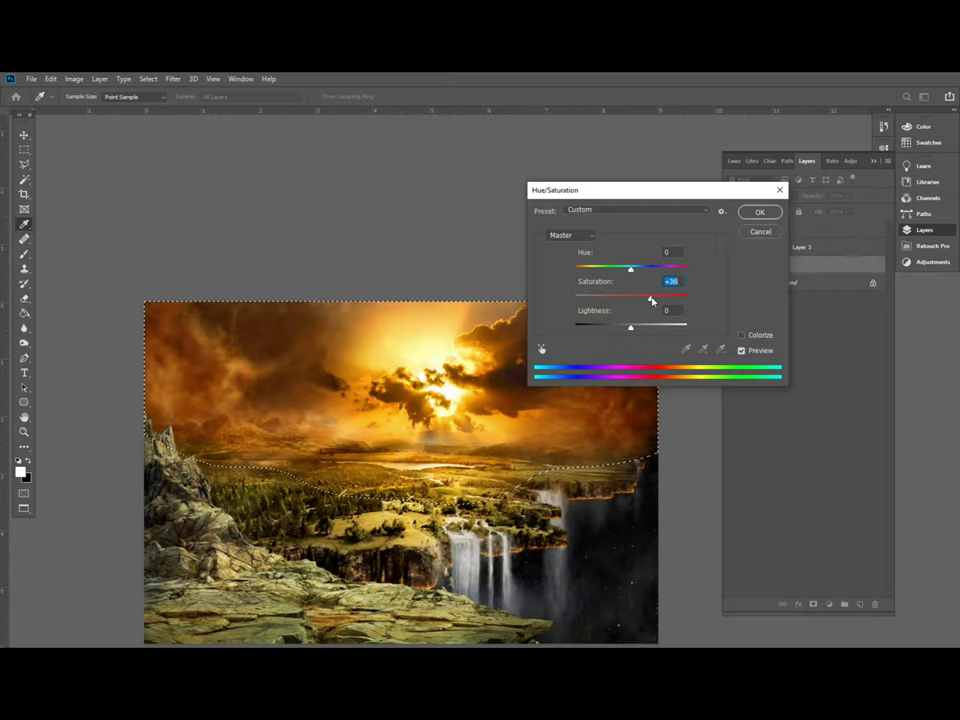
key(Return)
key(ctrl+d)
Switch to the Brush and then the Move tool while scrolling the view
key(b)
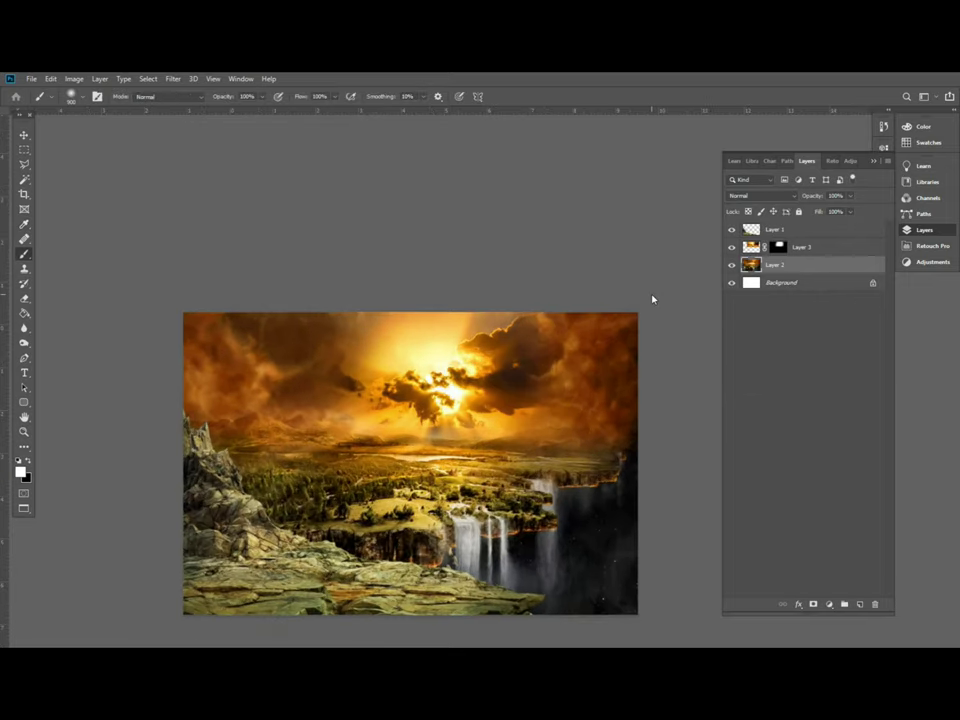
scroll(491, 432, down, 2)
key(v)
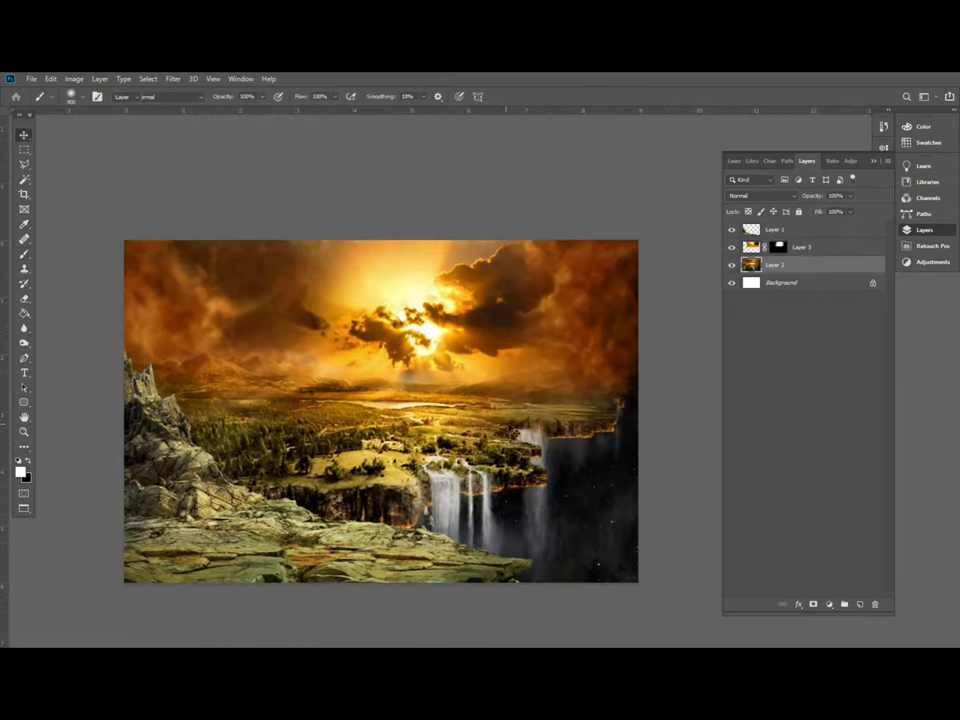
scroll(480, 410, down, 2)
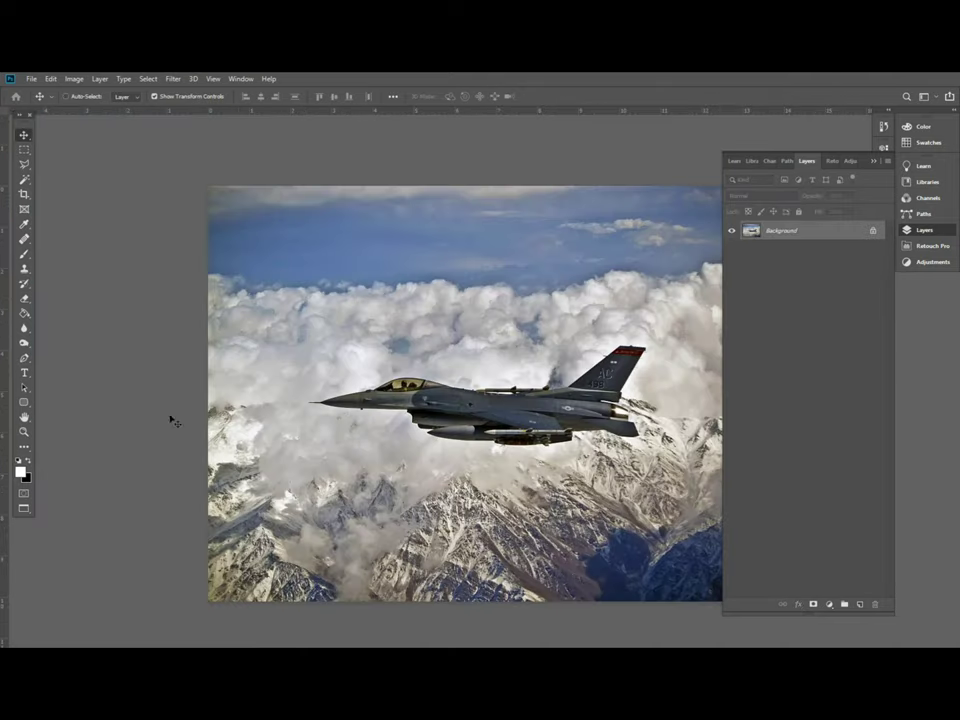
Lasso a rough selection around the fighter jet in its photo
scroll(404, 374, up, 1)
scroll(402, 378, up, 1)
scroll(400, 384, up, 1)
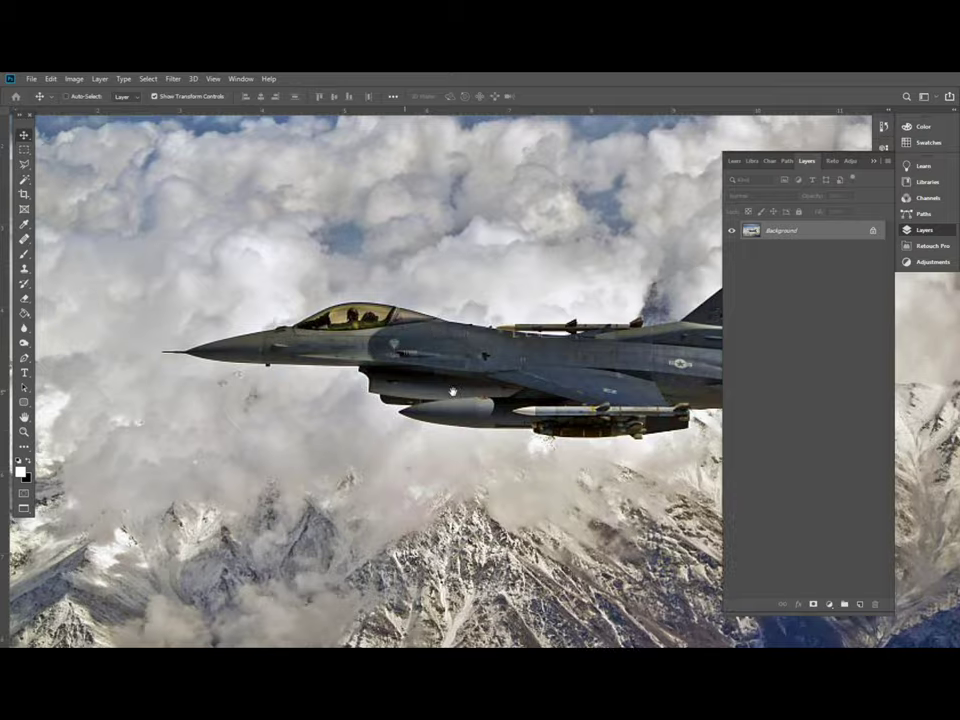
scroll(398, 389, up, 2)
scroll(398, 389, down, 2)
scroll(398, 389, down, 3)
key(l)
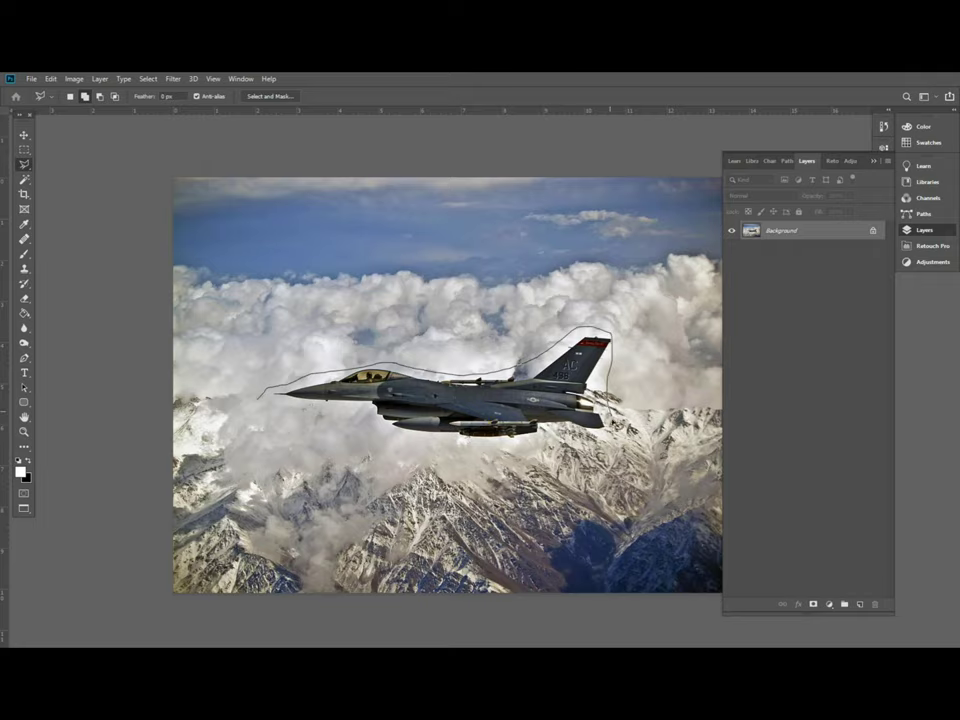
drag(294, 420, 274, 417)
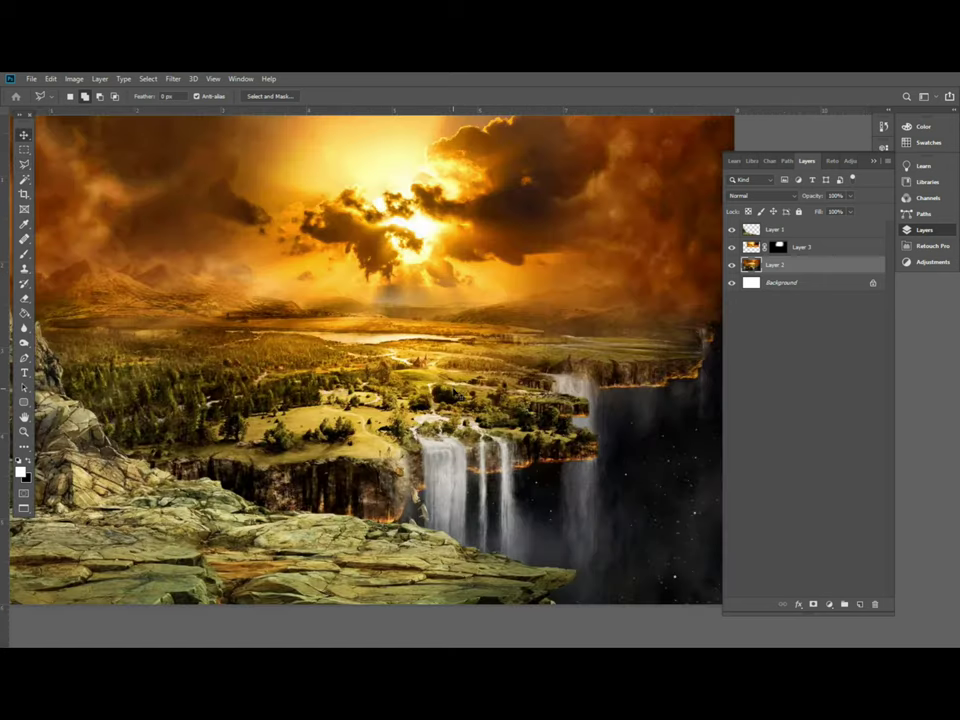
Drag the jet into the composite, scale it to about 73%, and place it near the sun
key(v)
scroll(461, 315, up, 2)
right_click(452, 297)
click(466, 304)
drag(466, 304, 470, 330)
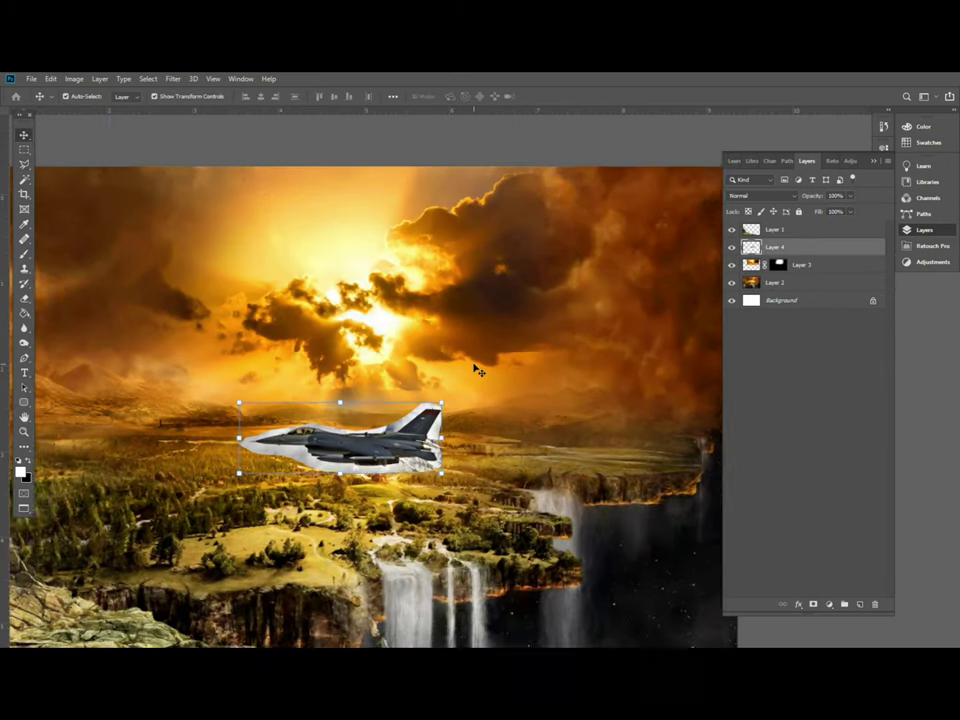
scroll(476, 366, up, 2)
drag(452, 398, 405, 416)
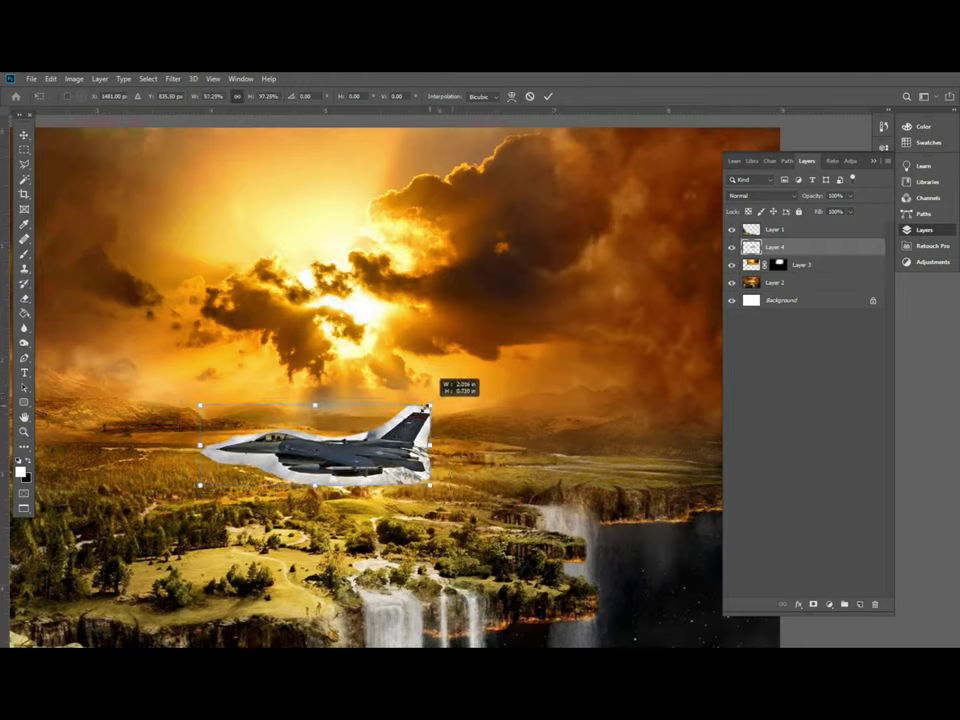
drag(304, 422, 472, 300)
key(Return)
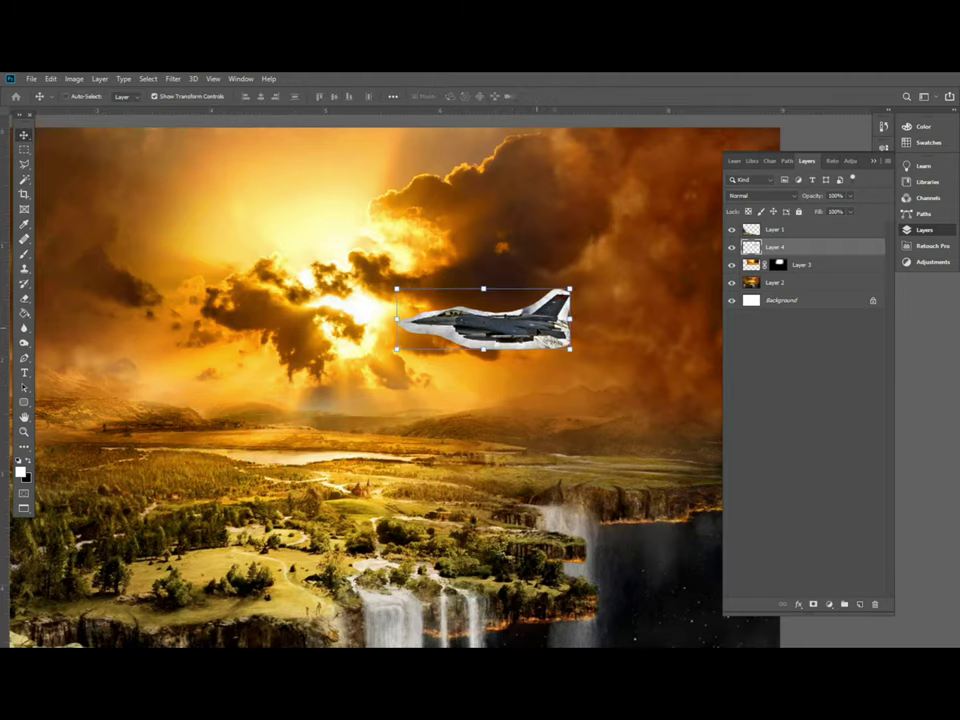
Select the white cloud area around the jet with the Magic Wand
scroll(538, 326, up, 5)
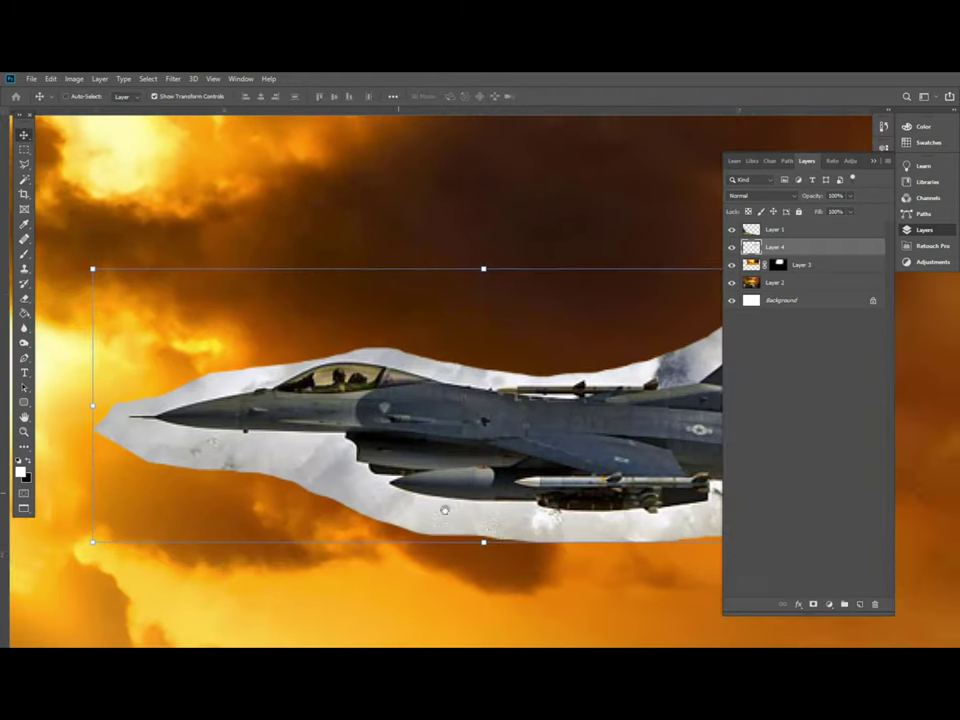
key(w)
click(340, 470)
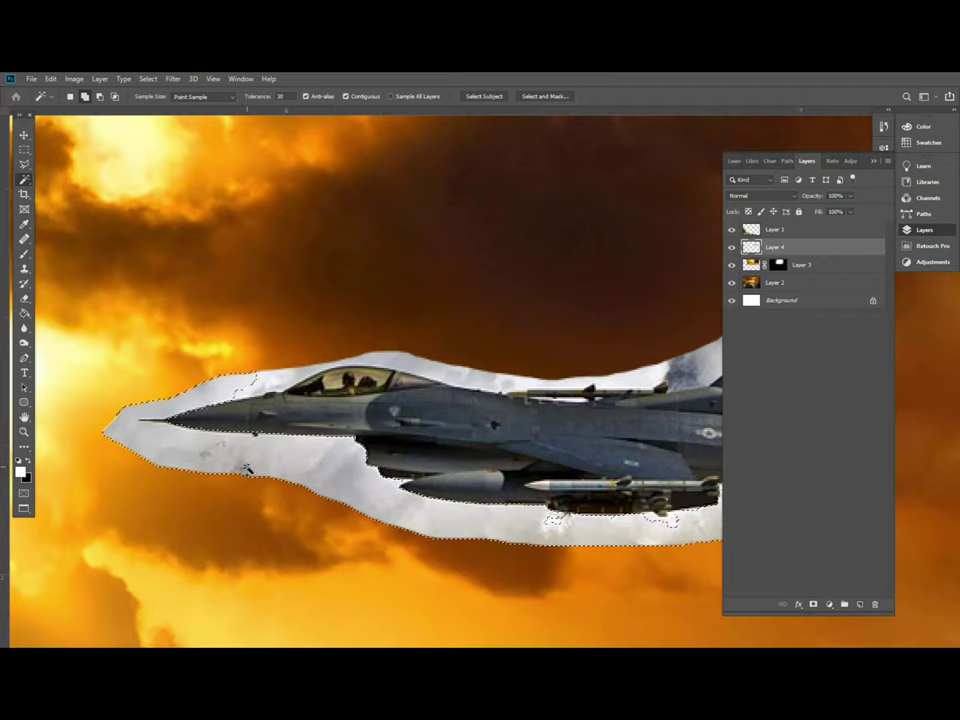
Trace a lasso outline around the plane from nose to tail
drag(245, 470, 5, 405)
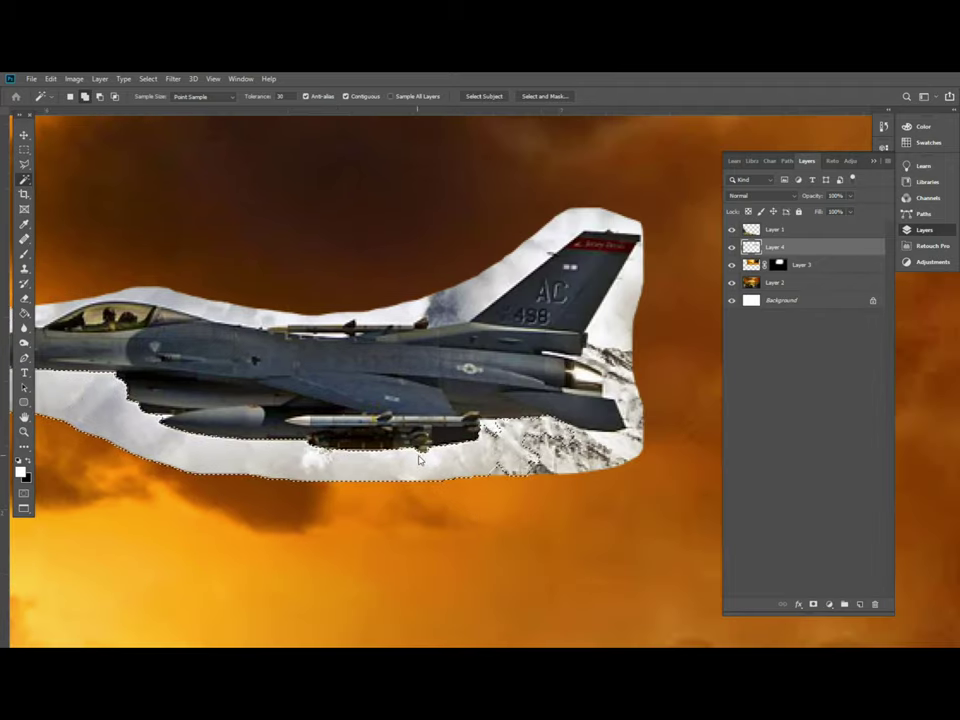
drag(420, 460, 456, 508)
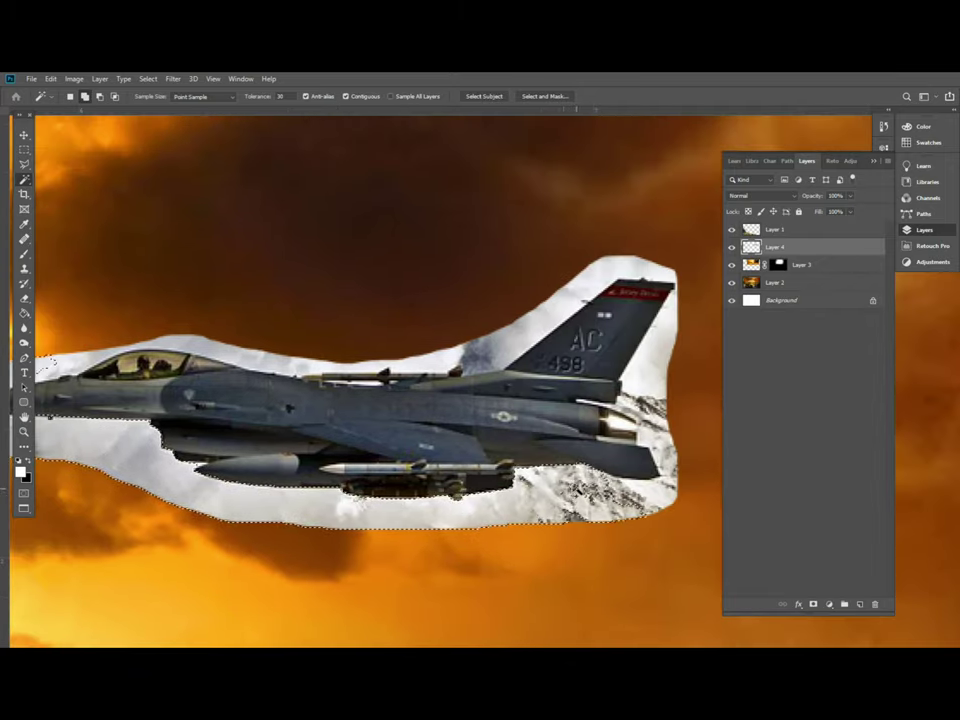
drag(47, 362, 230, 352)
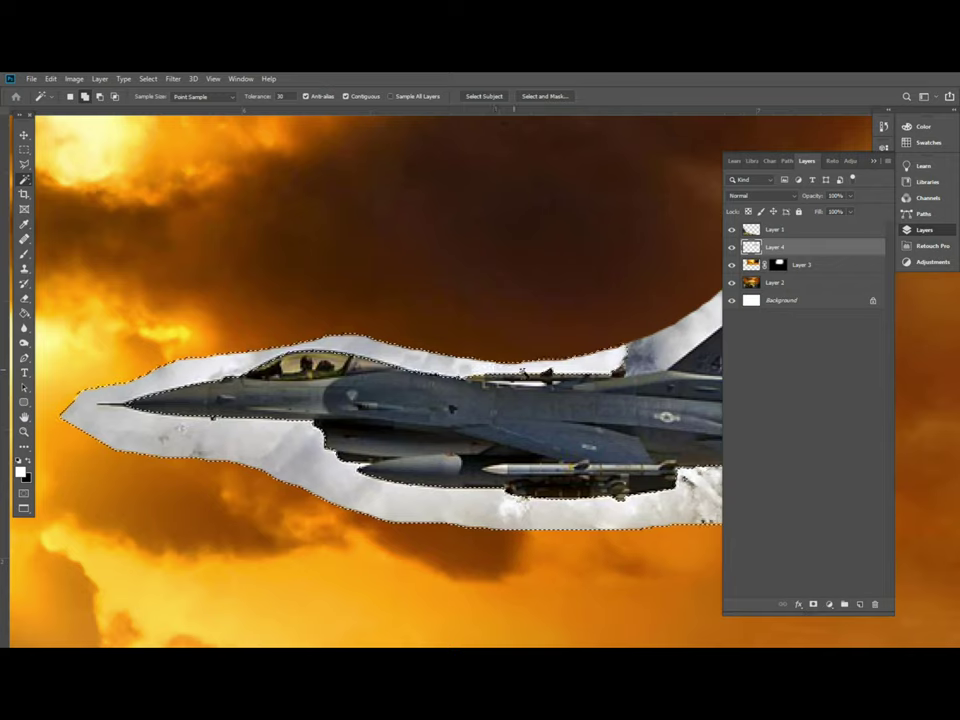
drag(606, 363, 476, 388)
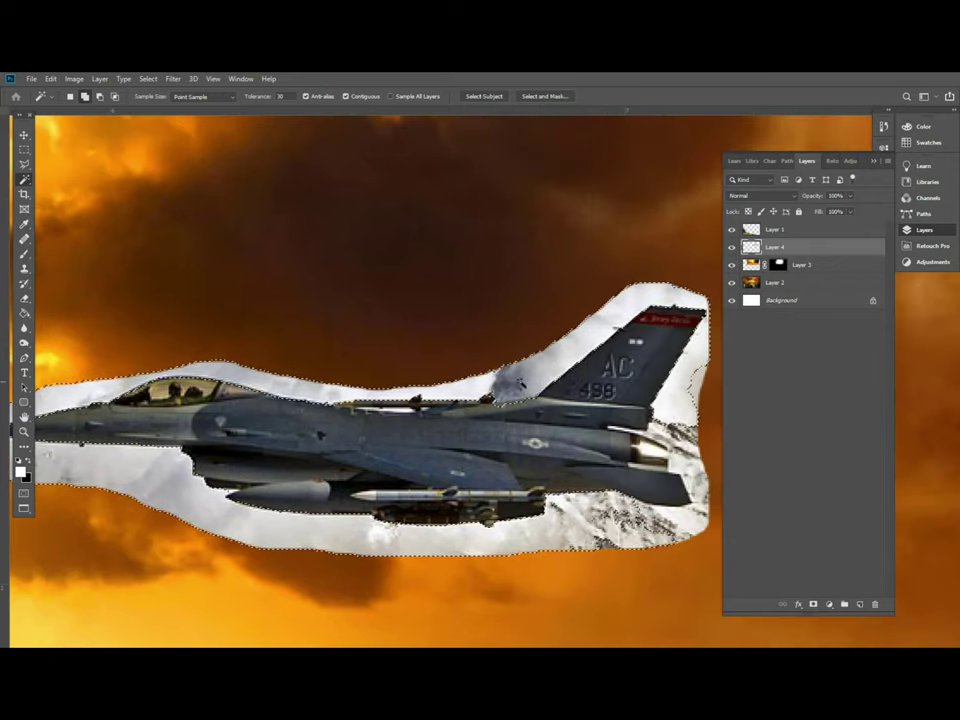
drag(510, 380, 485, 385)
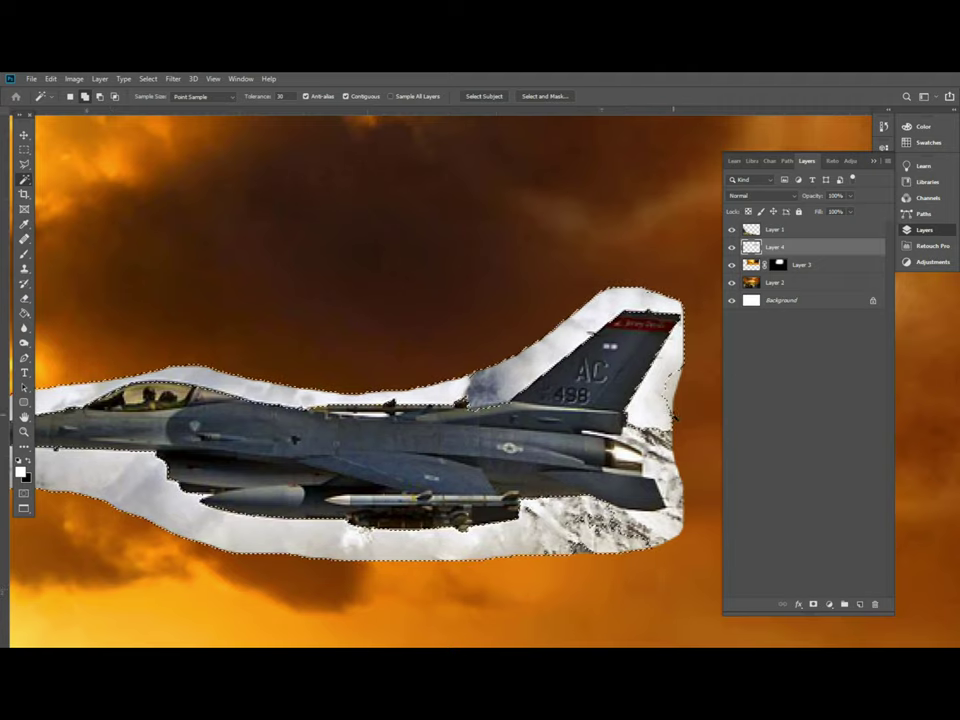
drag(488, 347, 503, 350)
key(l)
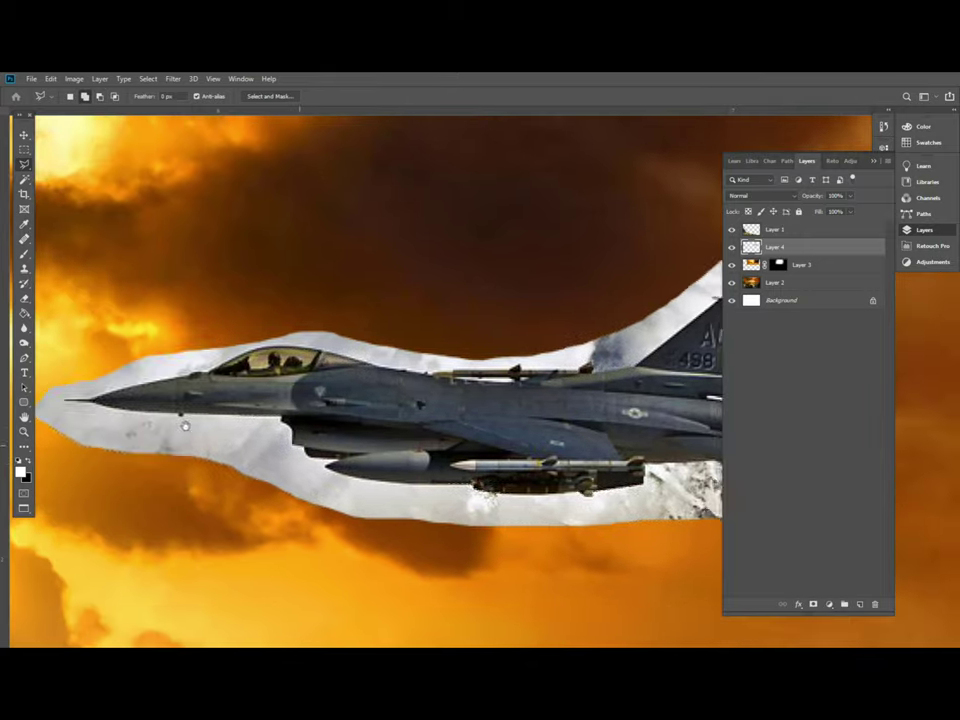
mouse_move(480, 505)
mouse_down()
mouse_move(410, 437)
mouse_move(265, 444)
mouse_up()
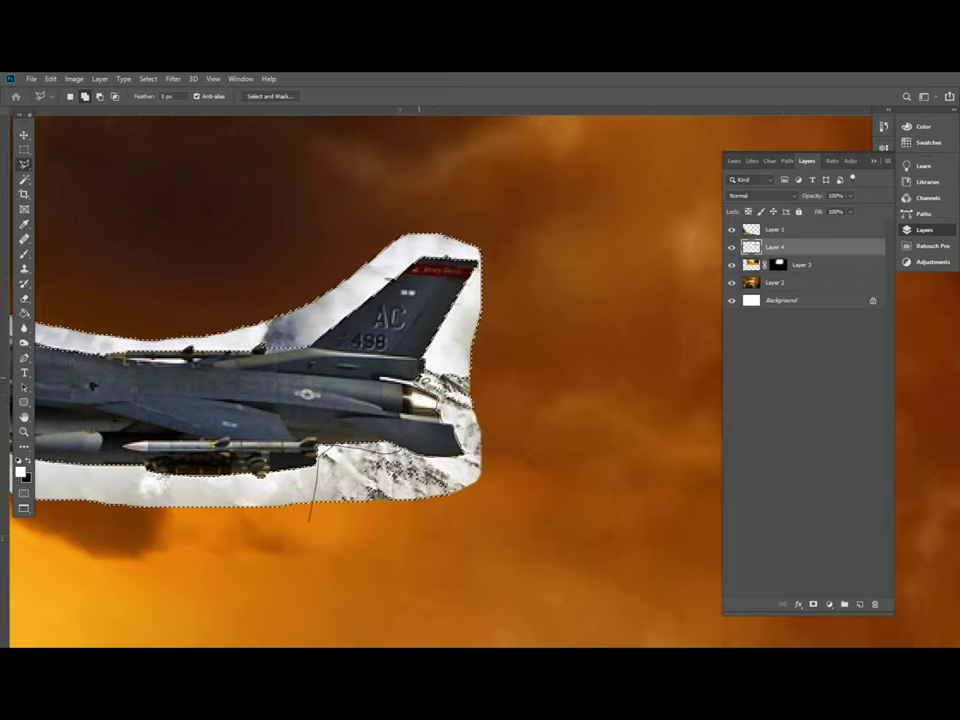
double_click(396, 585)
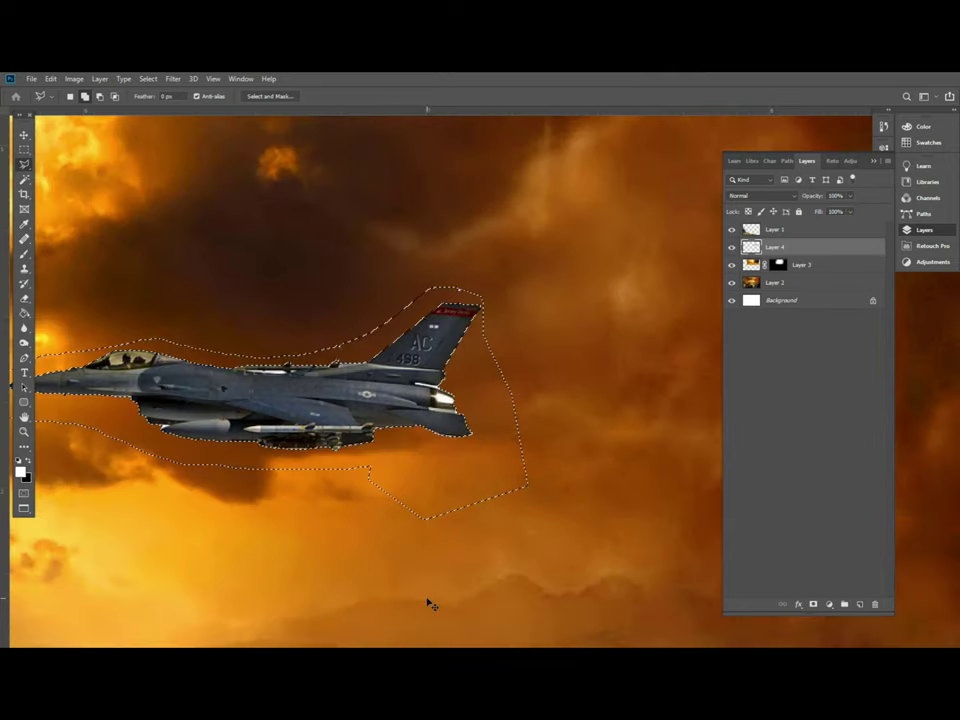
Feather the selection by 5 px, remove the white surround, and deselect
key(ctrl+minus)
key(shift+F6)
text(5)
key(Return)
key(ctrl+d)
key(v)
key(ctrl+minus)
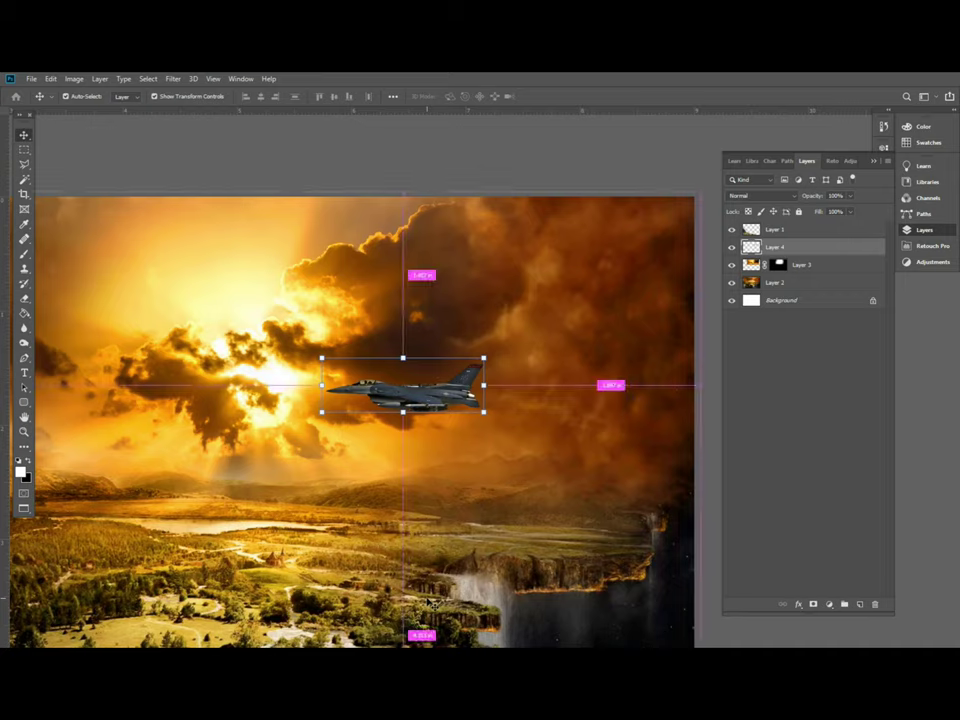
Move the jet further right into the dark upper-right clouds and commit
scroll(333, 490, down, 1)
scroll(333, 490, down, 1)
scroll(333, 490, down, 1)
mouse_move(406, 410)
mouse_down()
mouse_move(499, 410)
mouse_move(556, 386)
mouse_up()
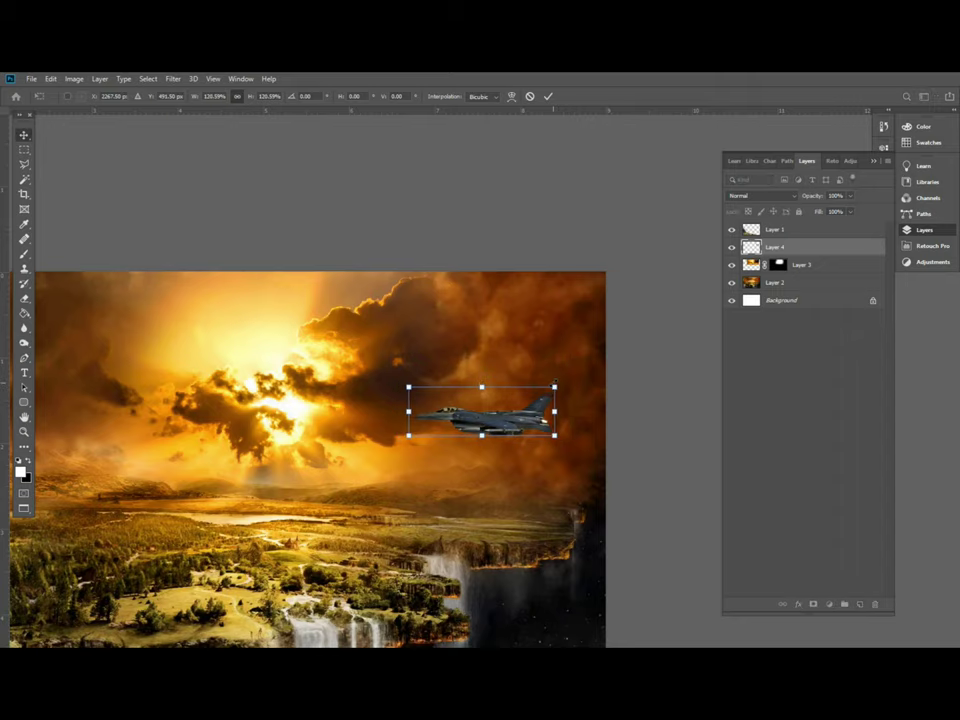
key(Return)
scroll(485, 394, down, 1)
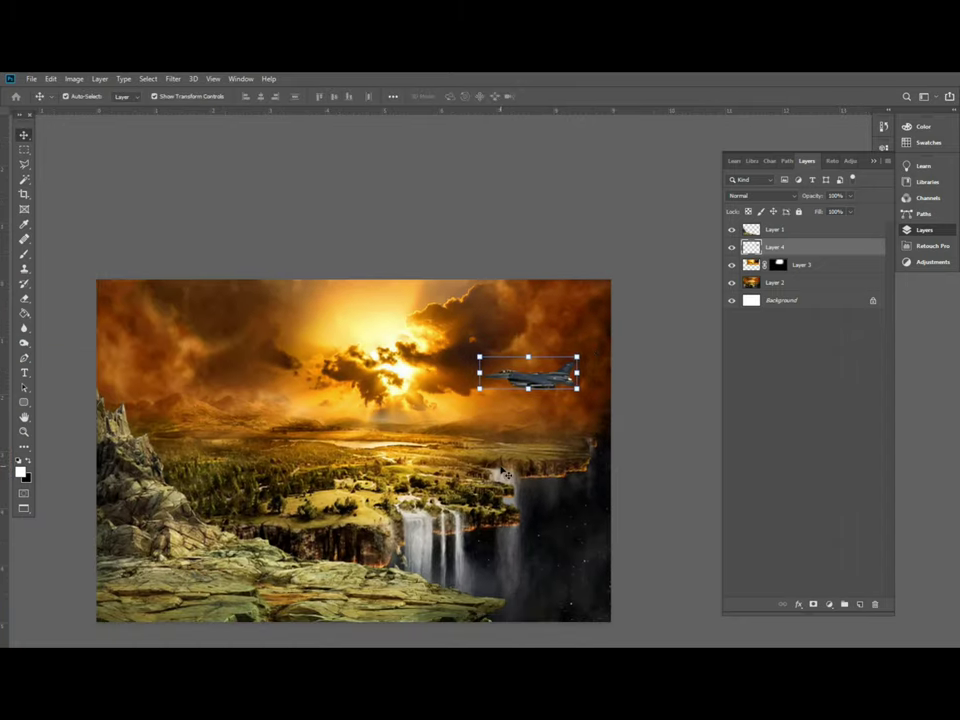
scroll(465, 496, down, 1)
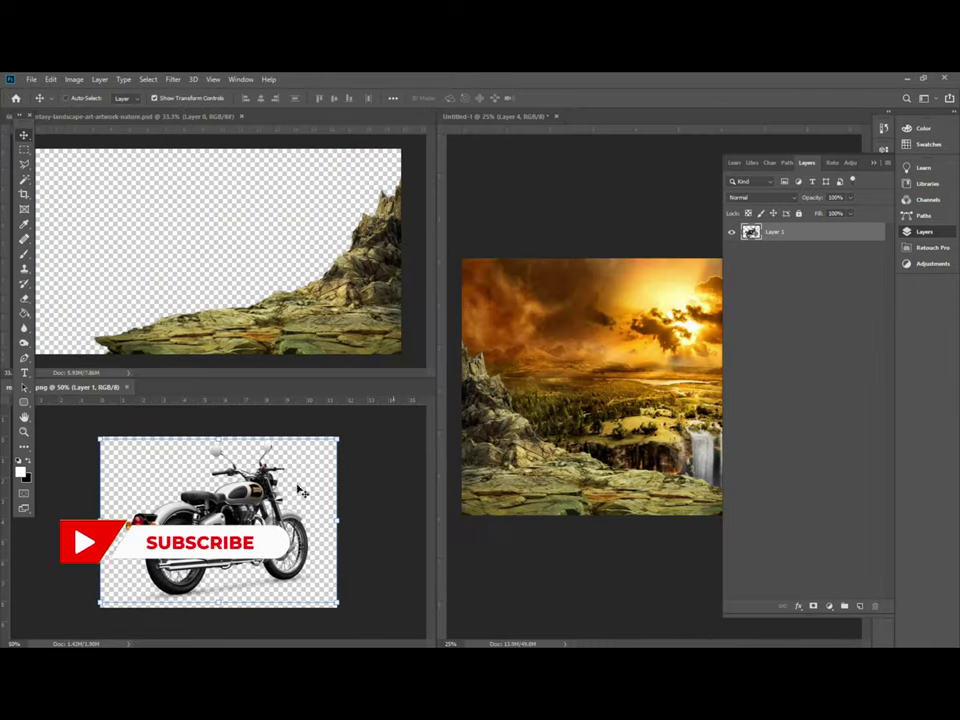
Bring the motorcycle into the composite onto the rocks and flip it horizontally
drag(215, 480, 585, 410)
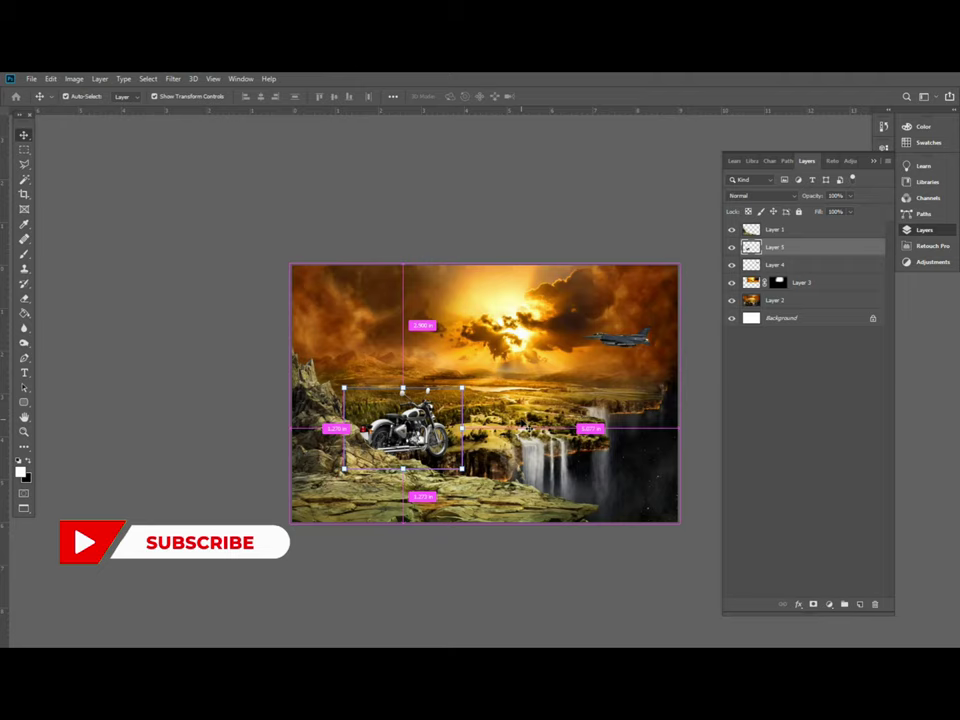
key(ctrl+plus)
drag(411, 380, 345, 445)
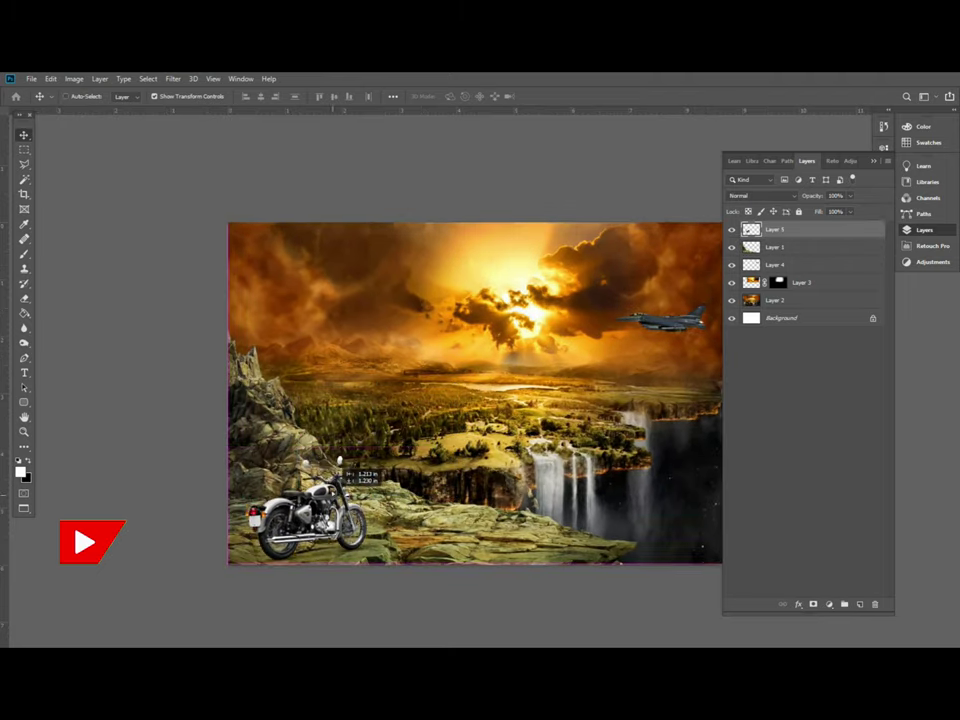
key(ctrl+t)
right_click(358, 477)
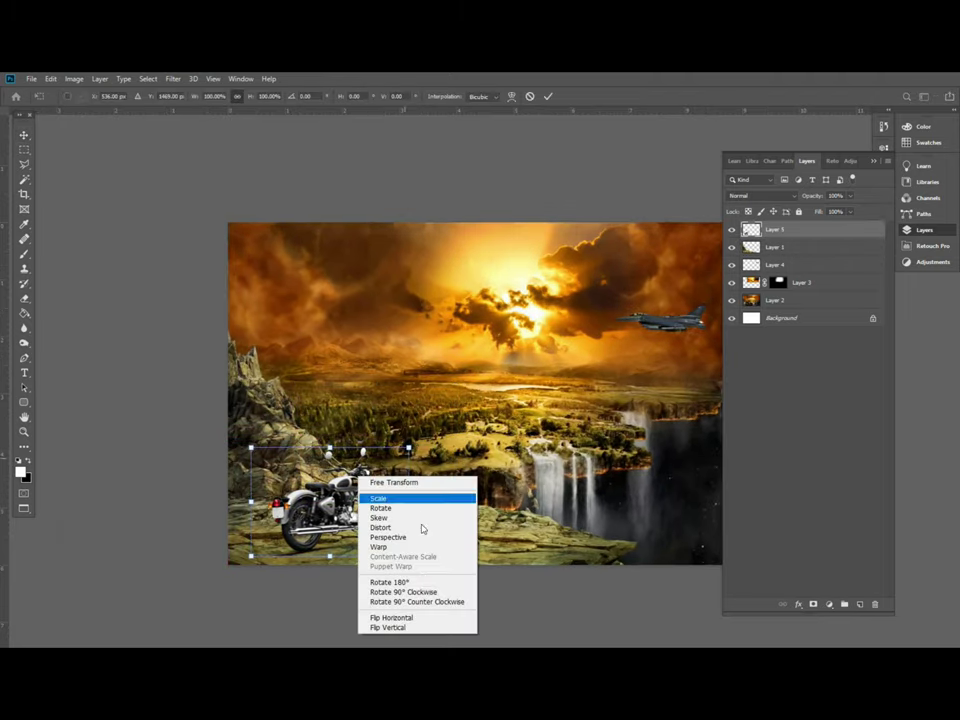
click(422, 617)
key(Return)
Resize the motorcycle and position it on the rocky ledge, then commit
mouse_move(369, 462)
mouse_down()
mouse_move(433, 440)
mouse_move(468, 450)
mouse_move(541, 405)
mouse_up()
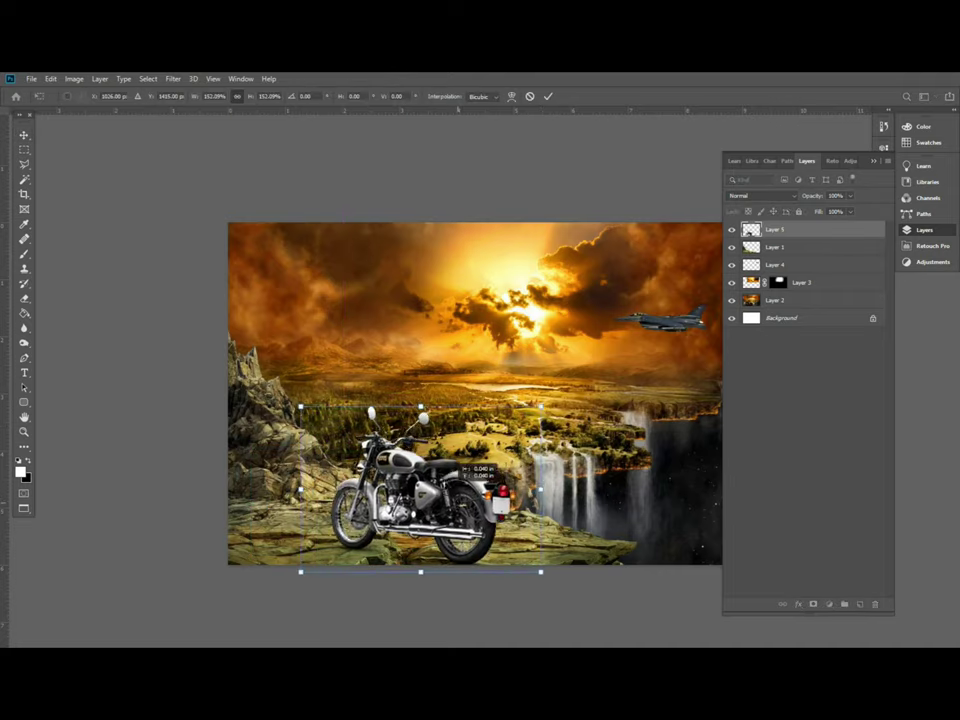
drag(460, 462, 454, 449)
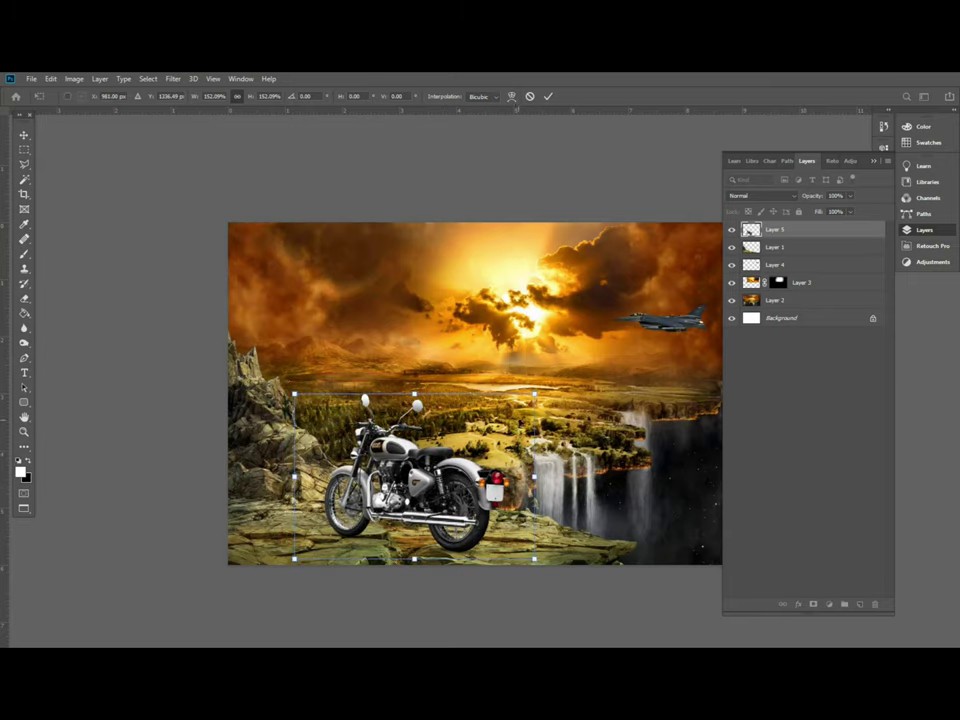
drag(535, 395, 515, 394)
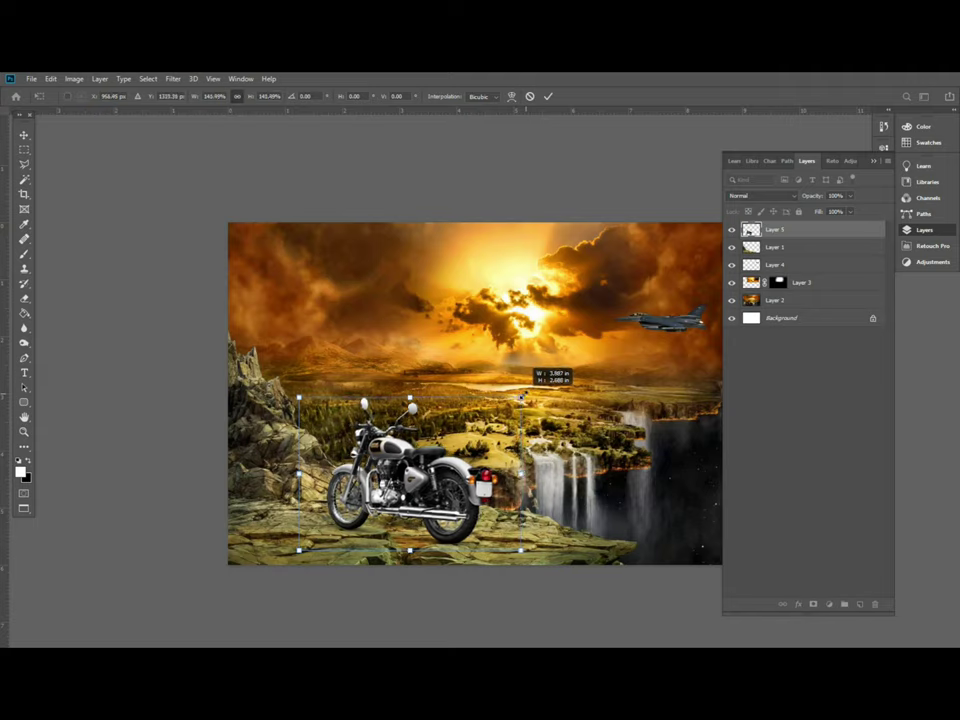
drag(455, 412, 458, 430)
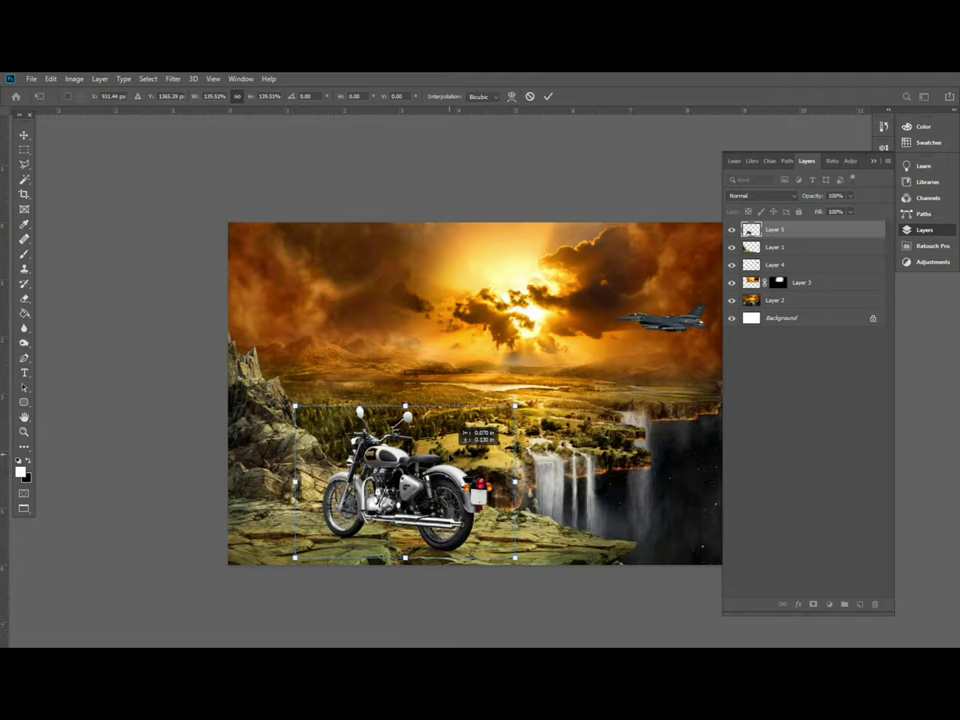
key(Return)
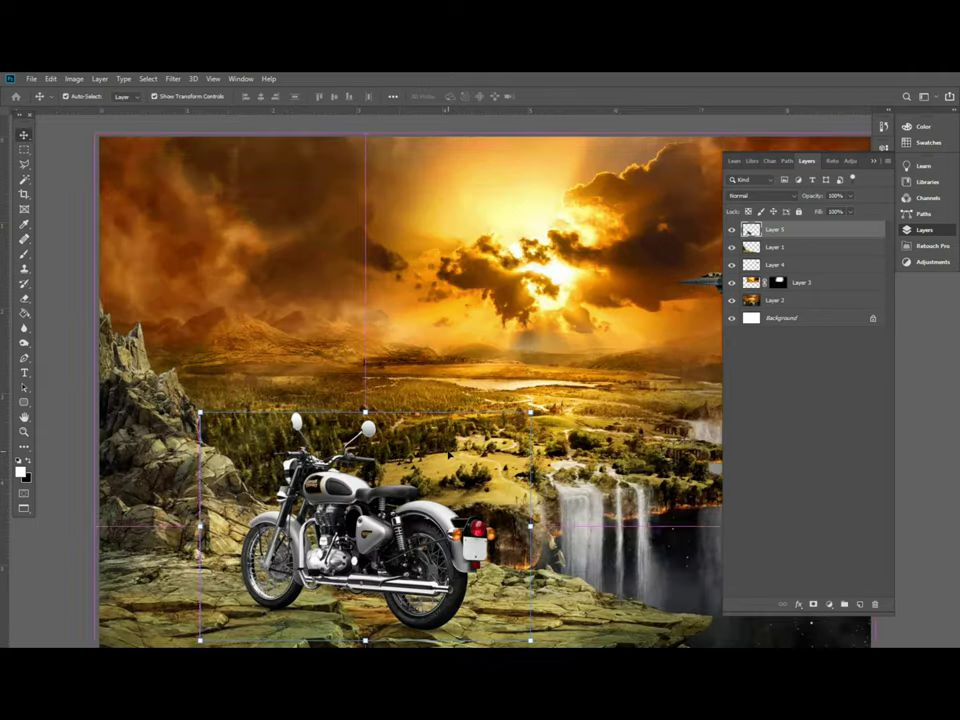
Zoom in to check the motorcycle, then zoom out and list the layers under a point
key(ctrl+plus)
scroll(400, 400, right, 3)
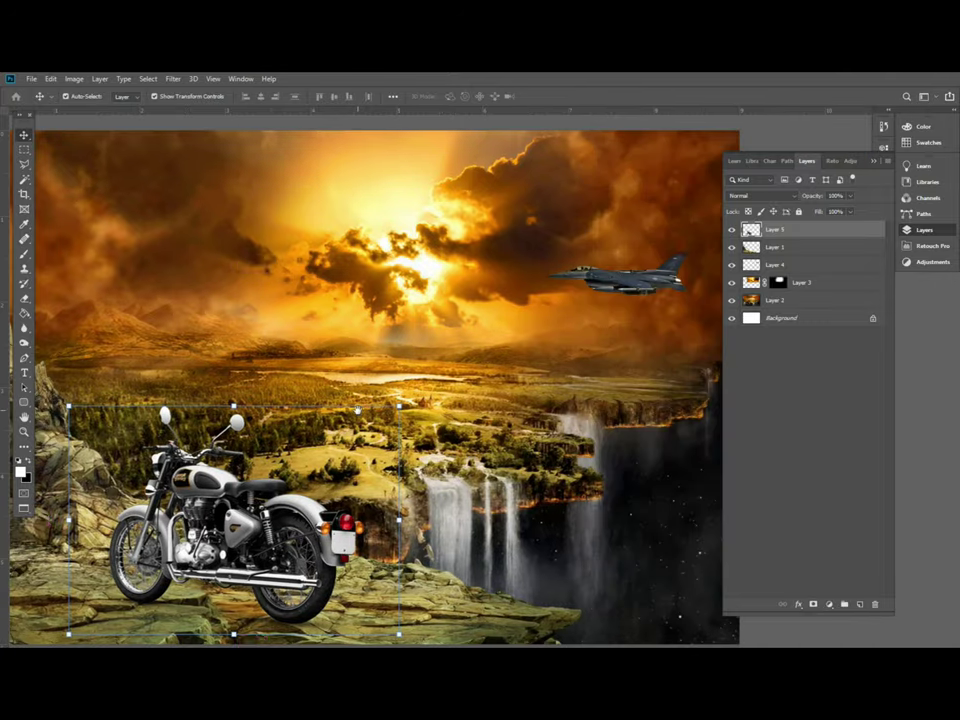
key(ctrl+minus)
right_click(167, 419)
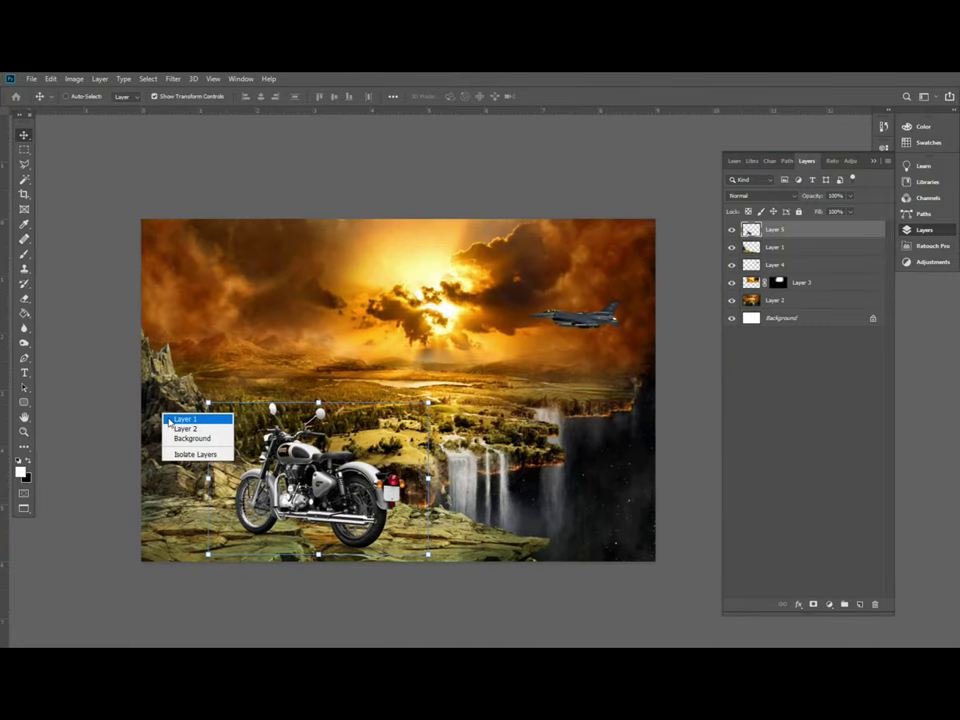
Select the cliff's Layer 1, hide the panels, and zoom in on the composite
click(183, 419)
key(F7)
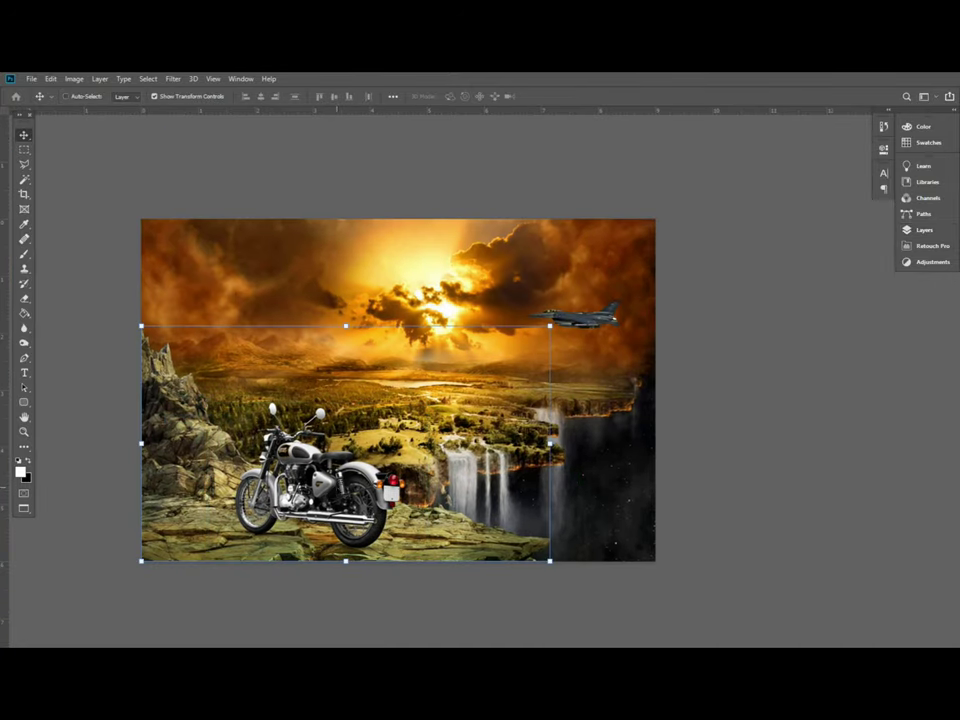
key(ctrl+plus)
scroll(430, 400, up, 2)
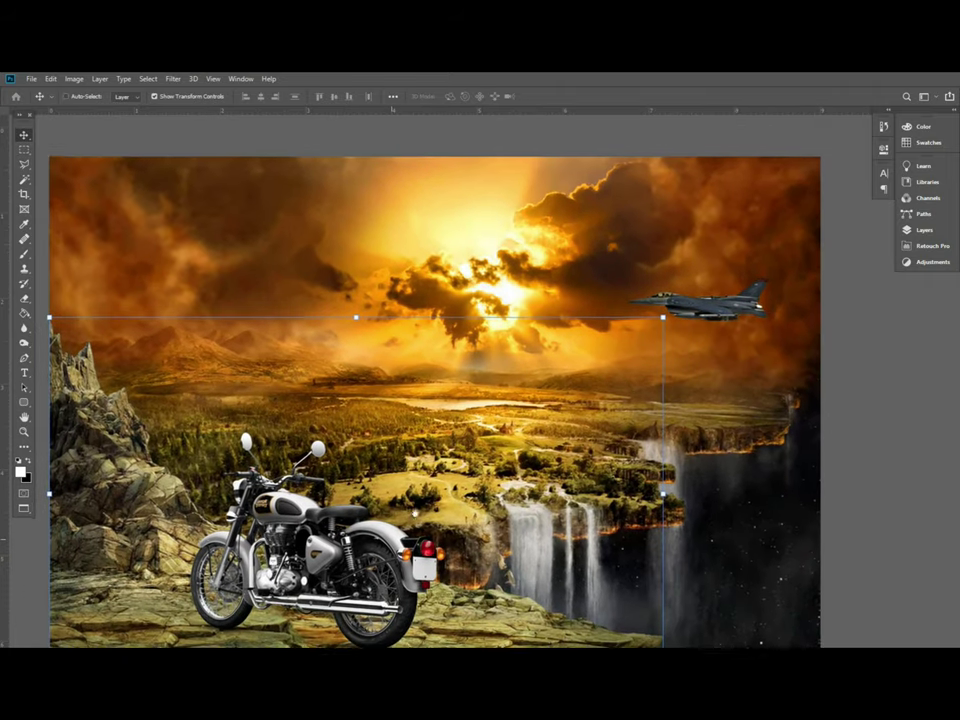
scroll(570, 420, down, 1)
scroll(537, 426, up, 1)
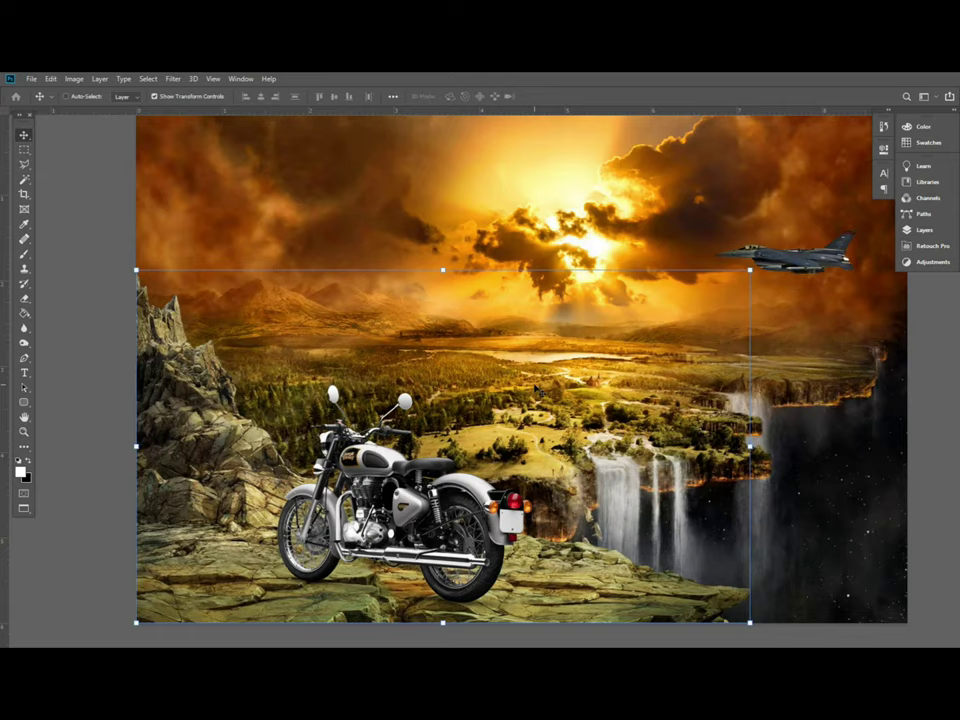
scroll(549, 347, up, 1)
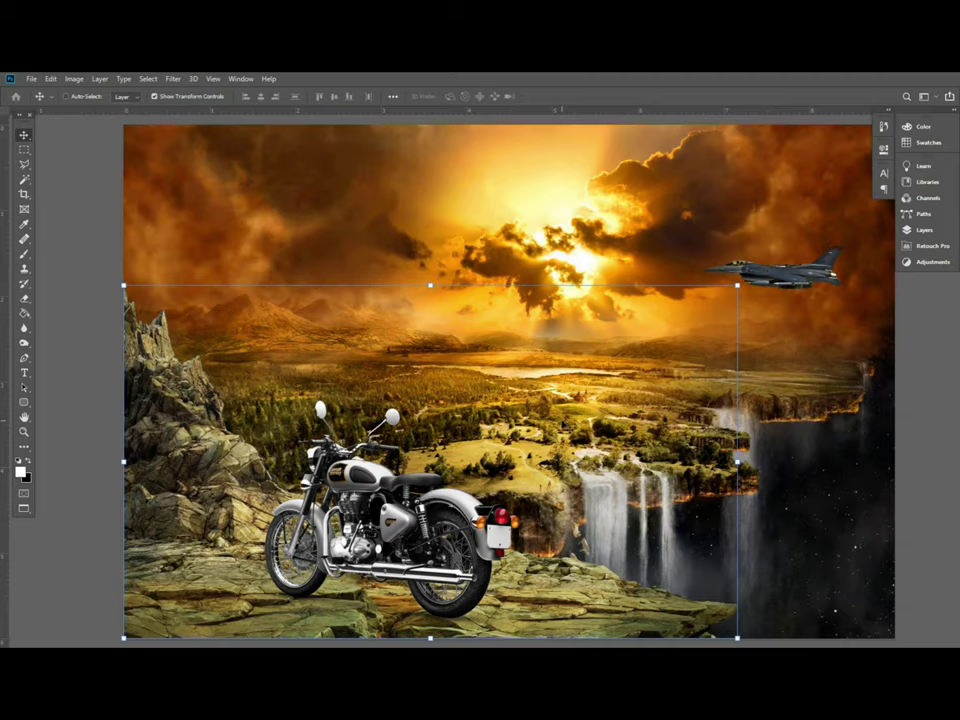
scroll(510, 380, down, 2)
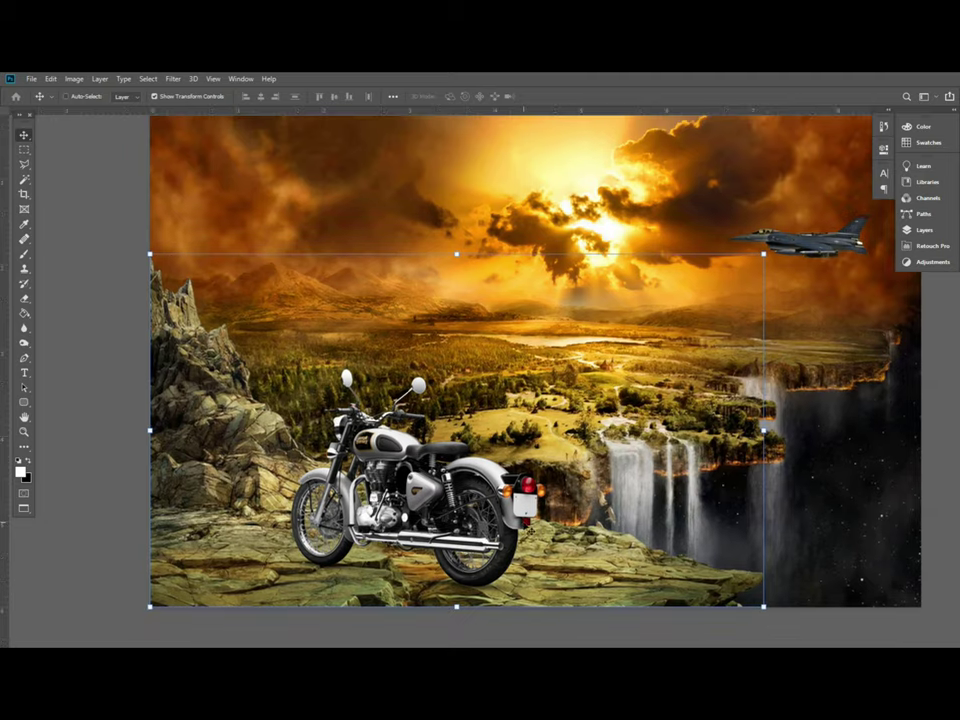
Pan across the composite and select the jet's layer from the right-click list
drag(404, 574, 430, 599)
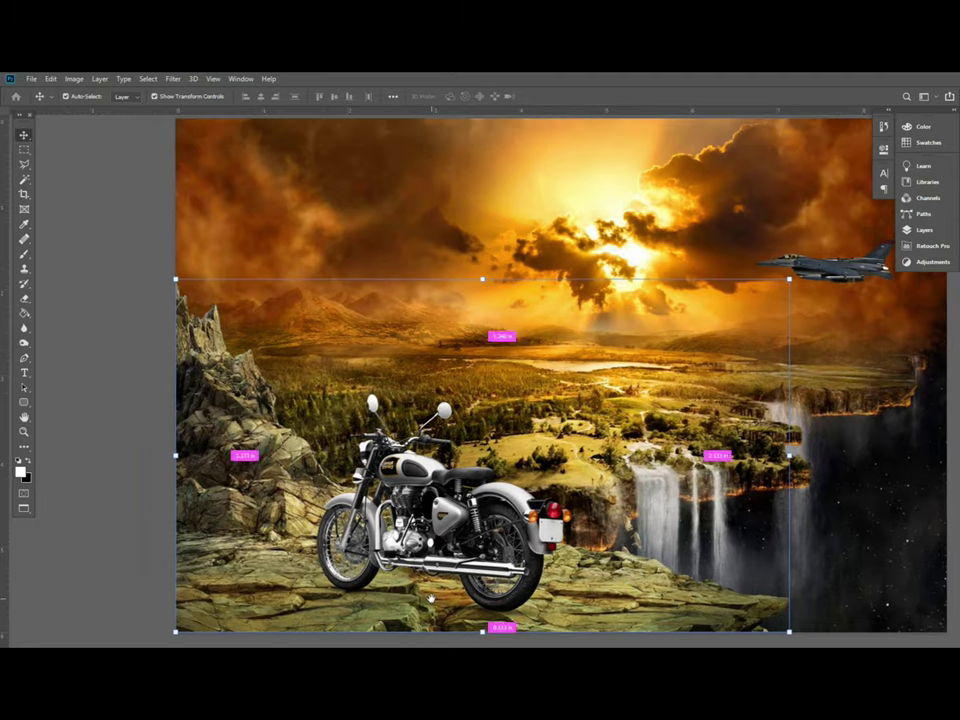
key(ctrl+minus)
drag(580, 510, 589, 579)
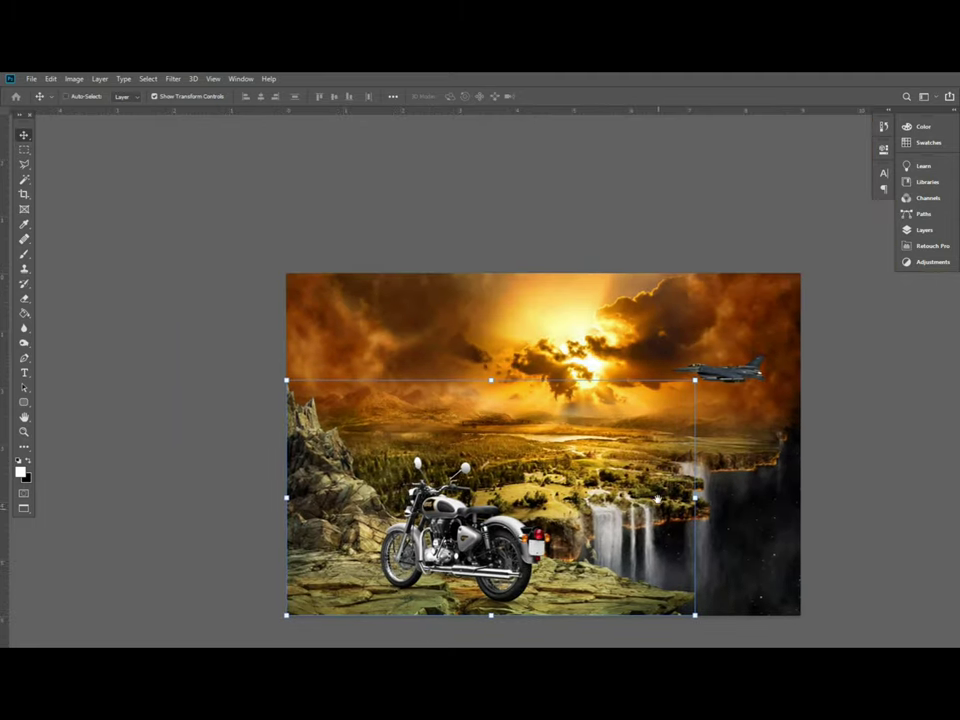
key(ctrl+plus)
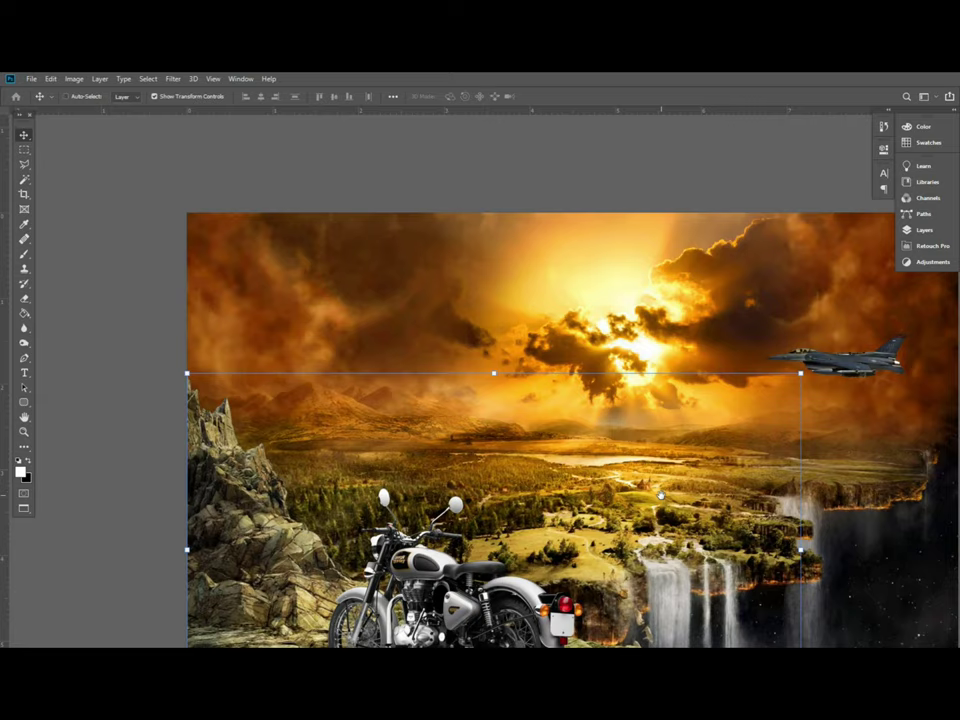
drag(665, 497, 514, 527)
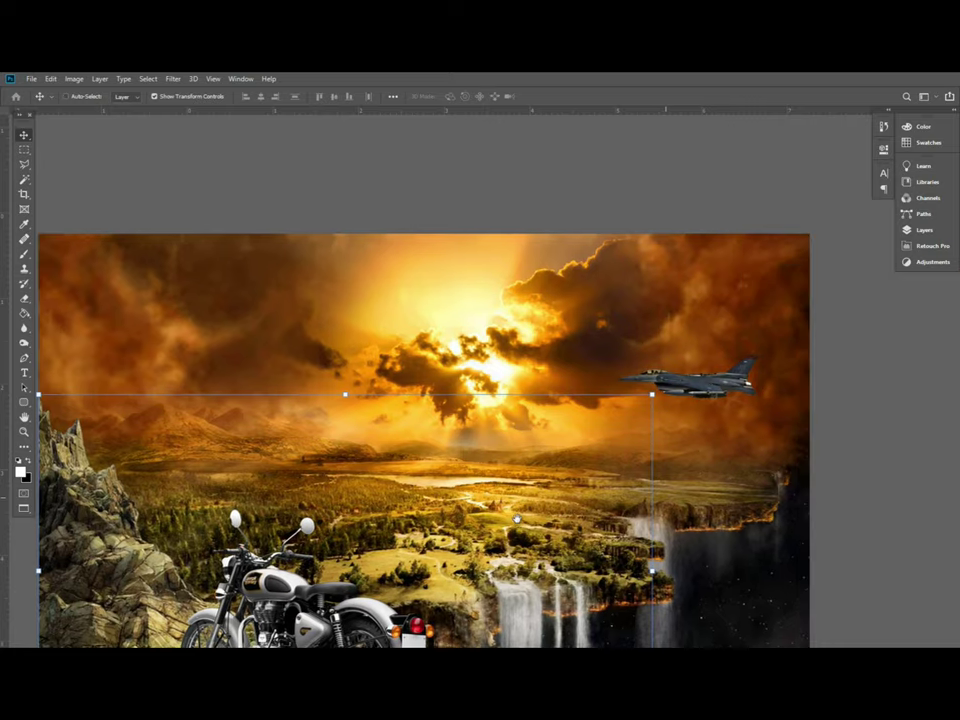
right_click(557, 437)
click(575, 436)
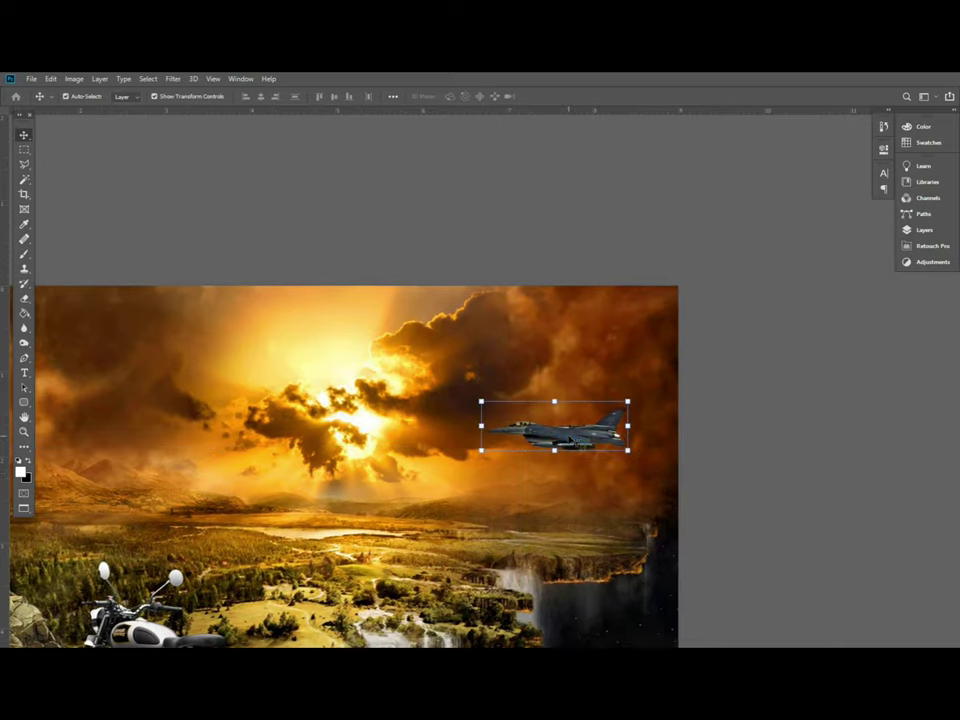
Duplicate the jet layer into Layer 4 copy and Layer 4 copy 2, hiding Layer 4
key(ctrl+plus)
key(F7)
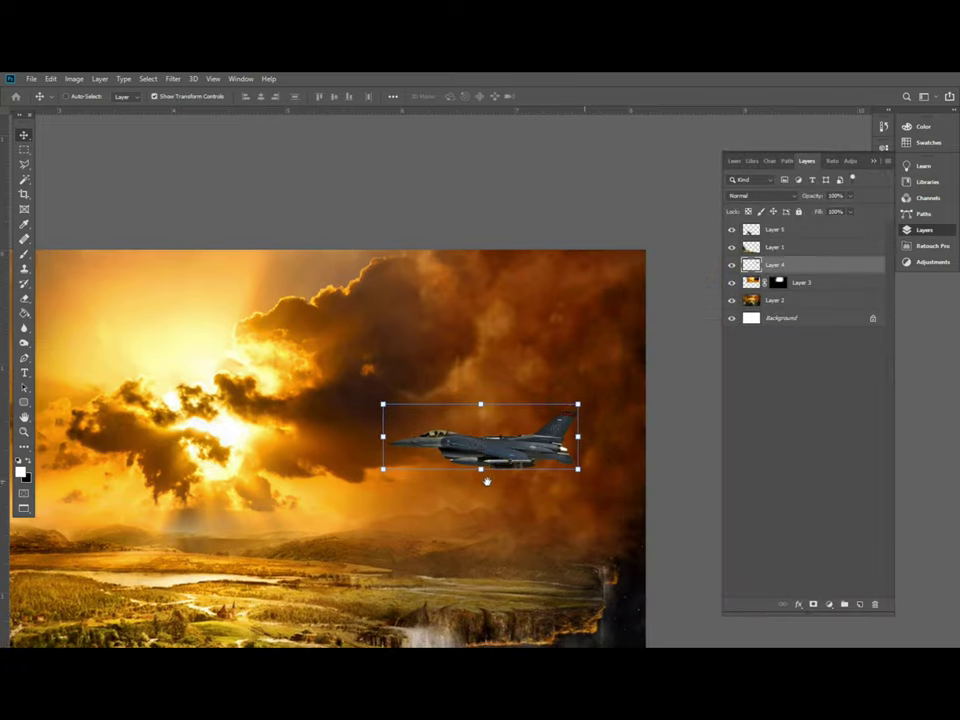
key(ctrl+plus)
key(ctrl+j)
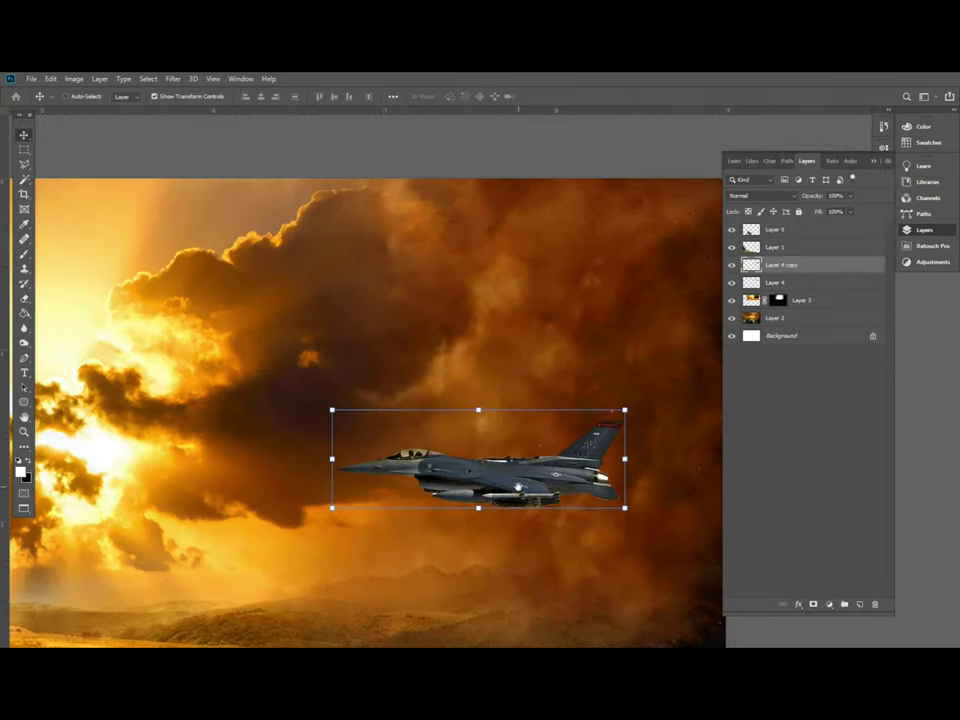
click(731, 282)
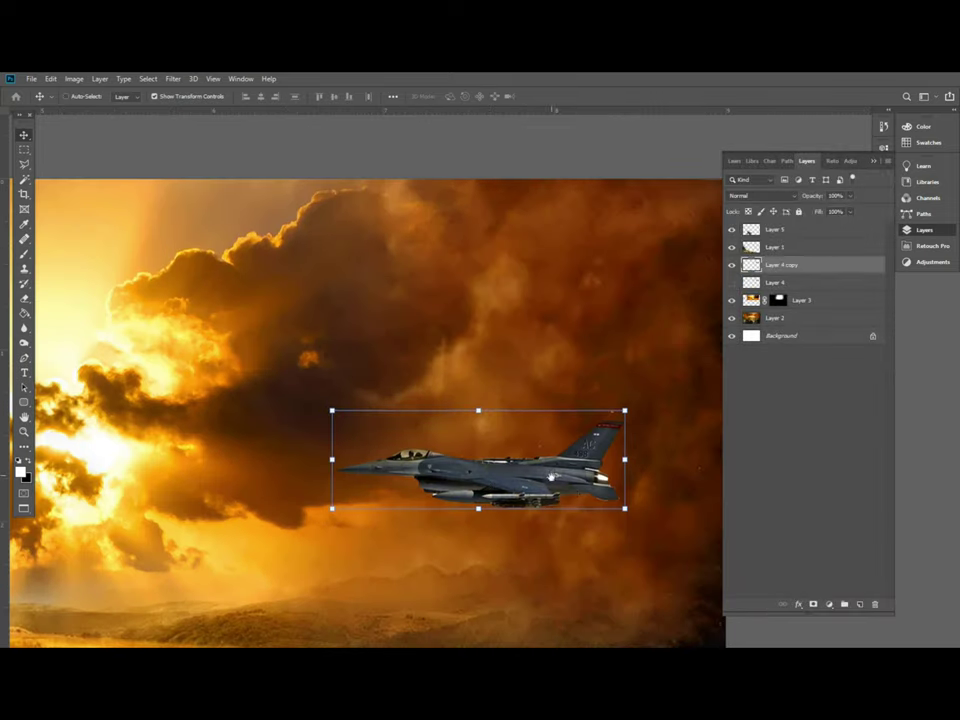
key(ctrl+j)
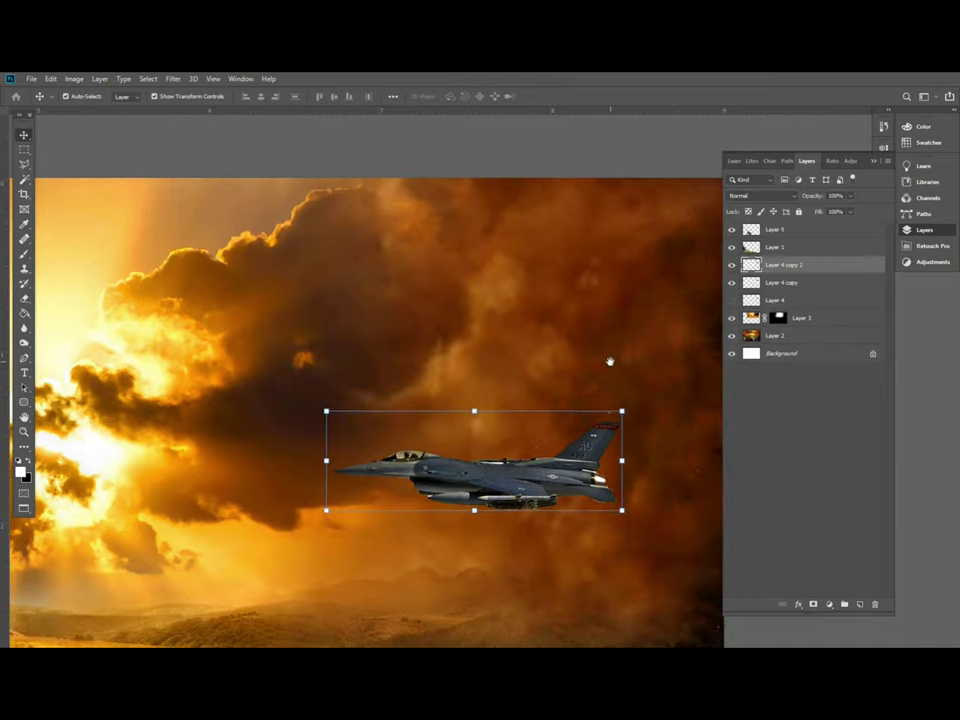
key(ctrl+plus)
right_click(435, 508)
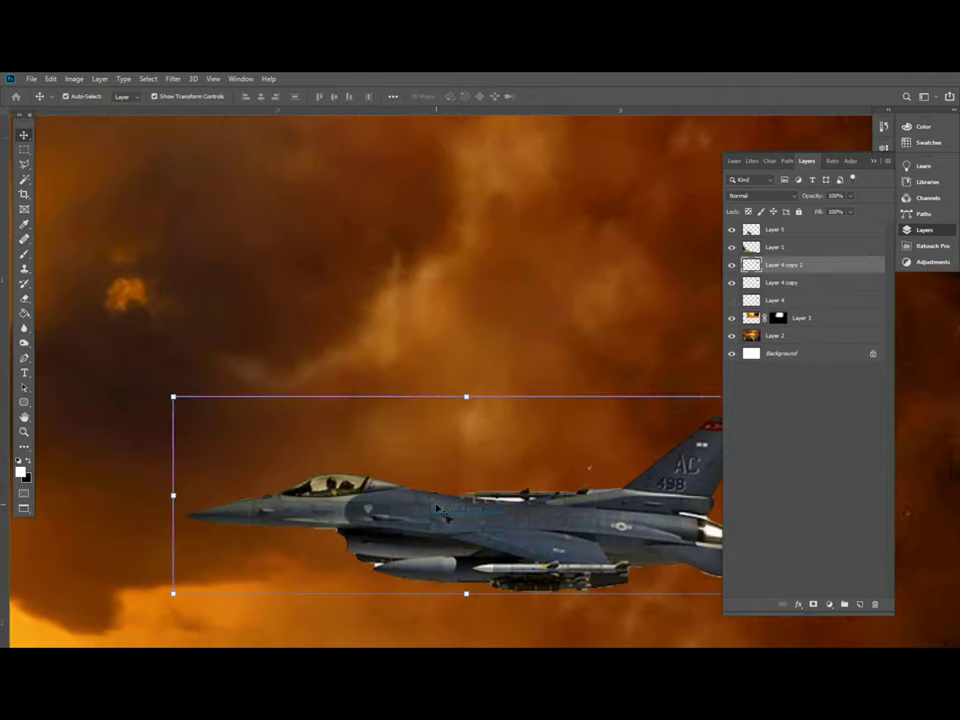
key(ctrl+minus)
key(ctrl+minus)
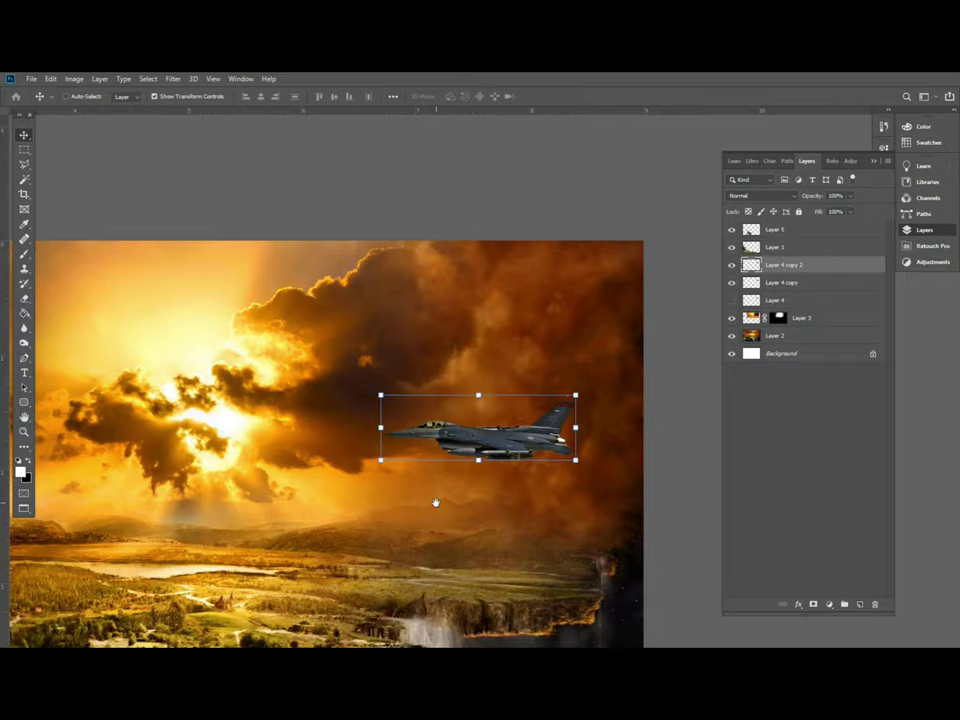
Pick a smaller brush and zoom in close on the jet
key(b)
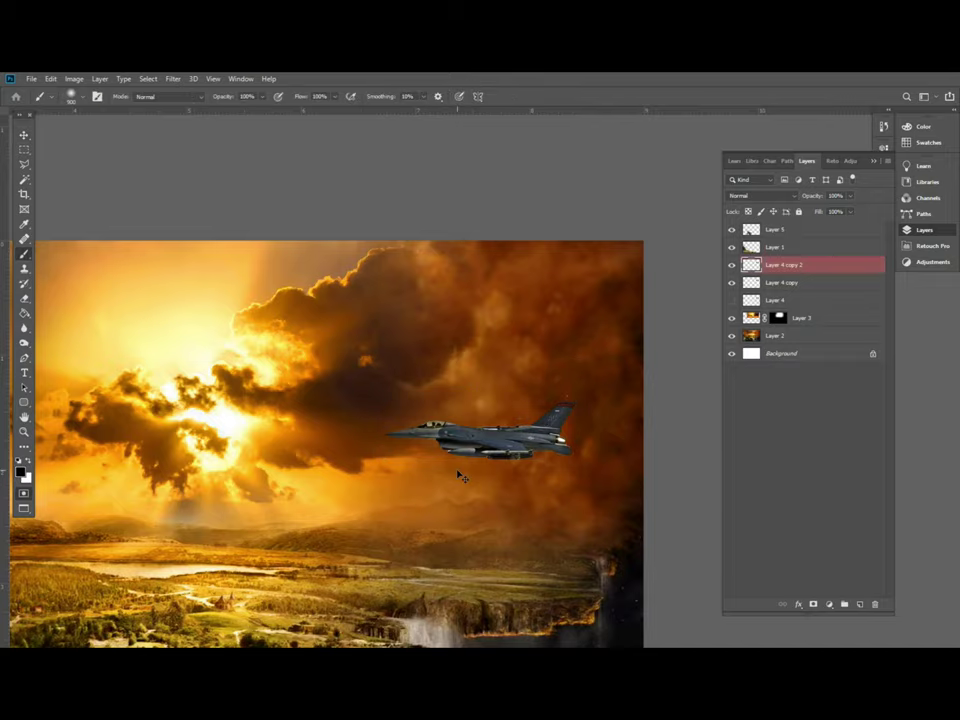
key(ctrl+plus)
key(ctrl+plus)
key(bracketleft)
key(bracketleft)
key(bracketleft)
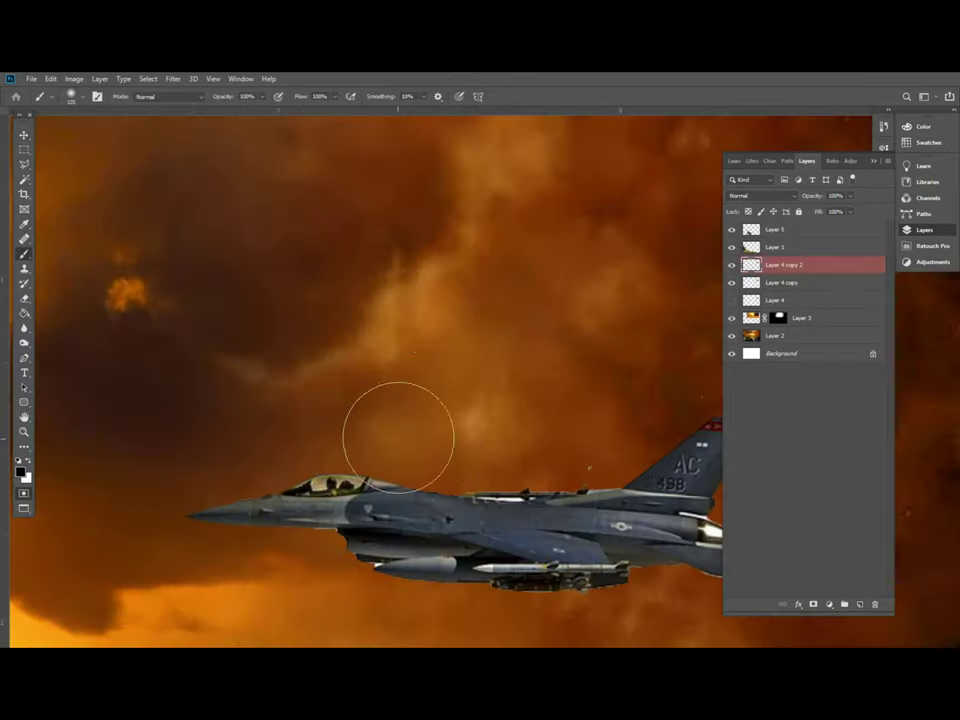
key(bracketleft)
key(bracketleft)
key(bracketleft)
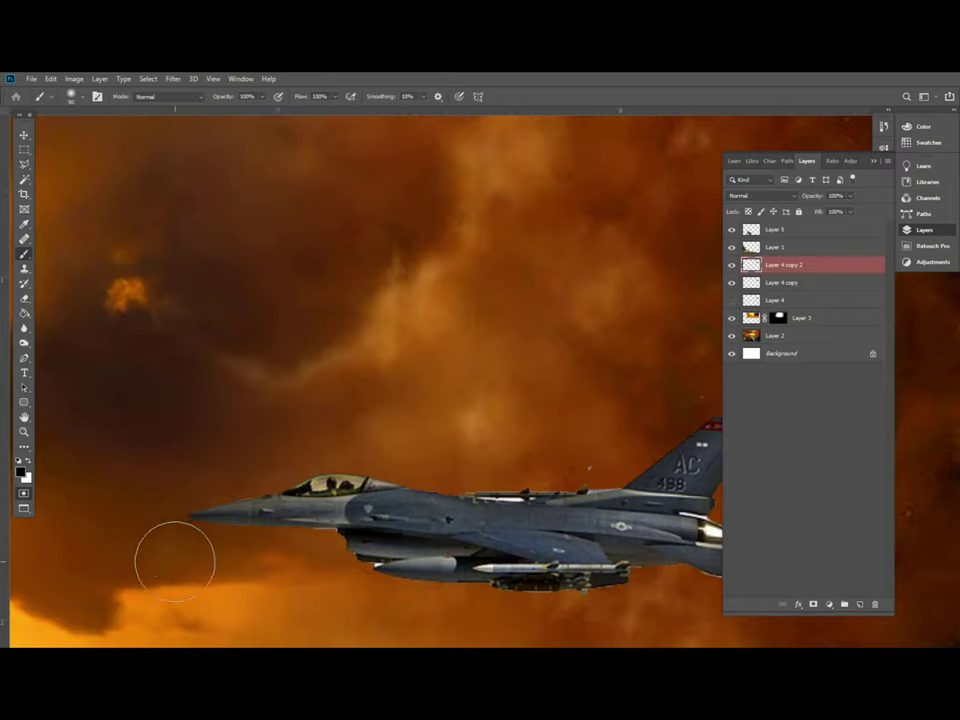
key(ctrl+minus)
key(ctrl+minus)
key(ctrl+plus)
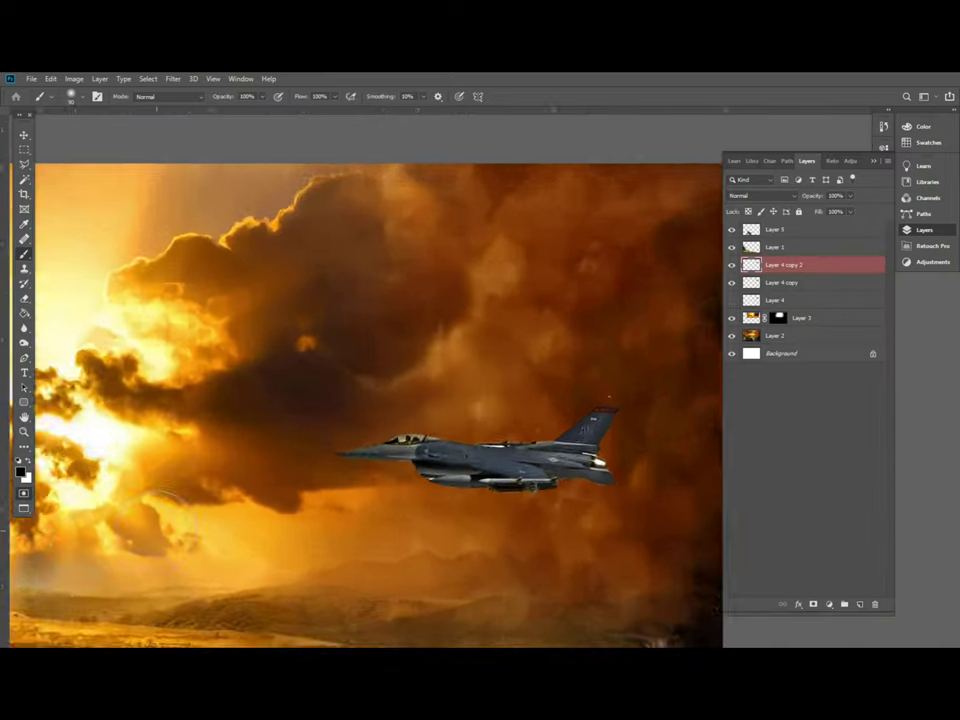
key(ctrl+plus)
Mask around the jet's nose, belly and tail, then copy that selection to Layer 6
mouse_move(164, 556)
mouse_down()
mouse_move(283, 561)
mouse_move(111, 499)
mouse_move(356, 425)
mouse_up()
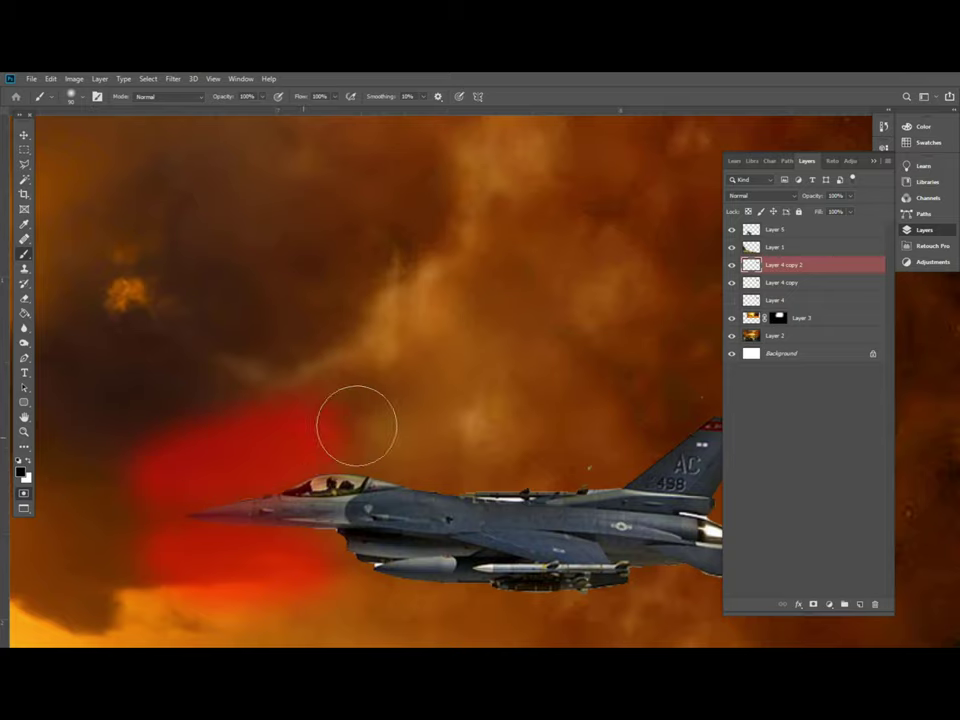
drag(215, 556, 201, 492)
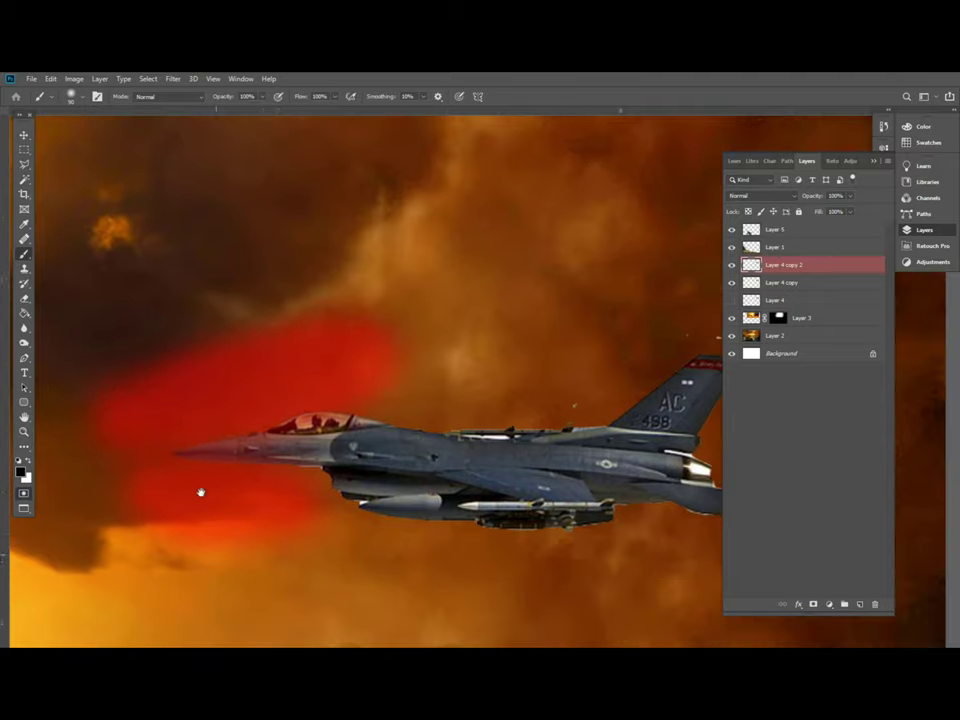
drag(343, 519, 400, 552)
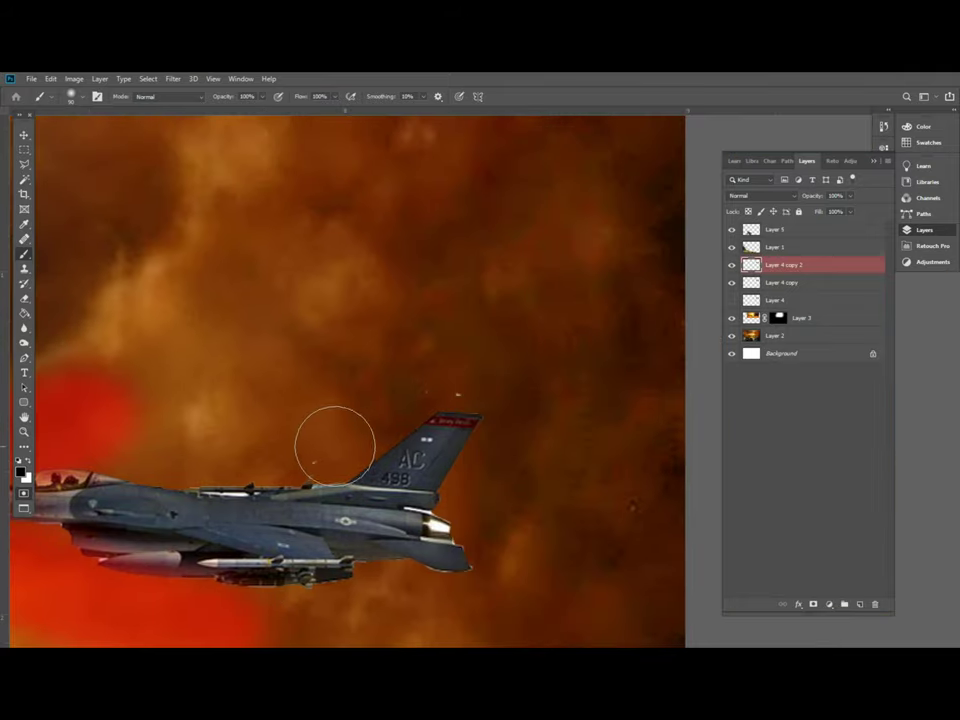
mouse_move(335, 446)
mouse_down()
mouse_move(461, 364)
mouse_move(326, 424)
mouse_up()
scroll(325, 420, down, 1)
scroll(325, 420, down, 1)
scroll(325, 420, up, 1)
key(q)
key(ctrl+j)
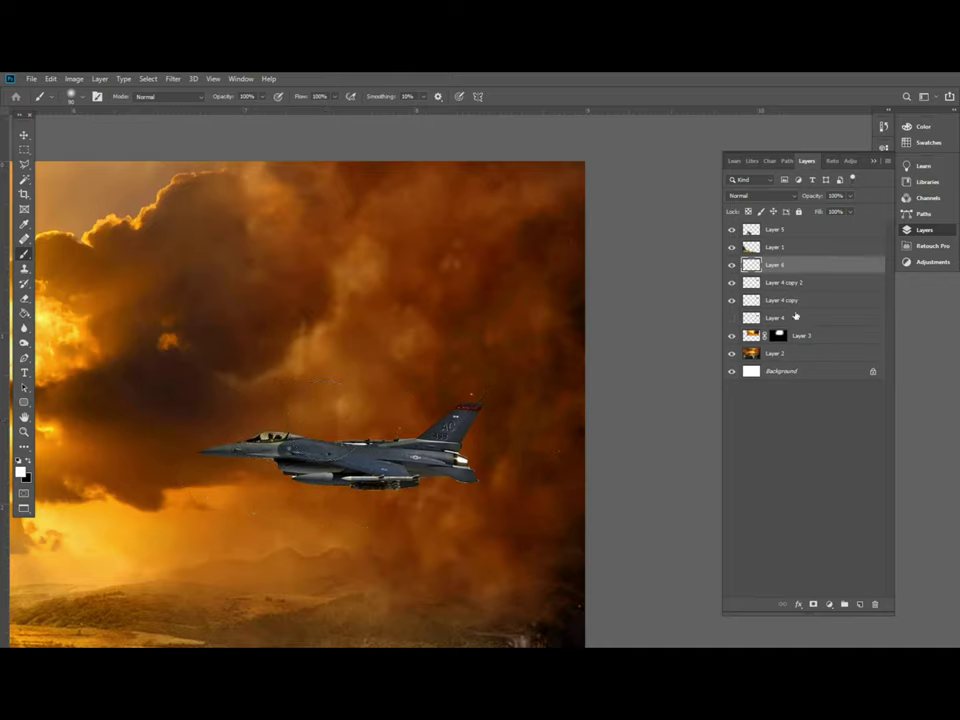
Try a yellow Color Overlay on Layer 6, then clear the layer style
double_click(820, 264)
click(583, 334)
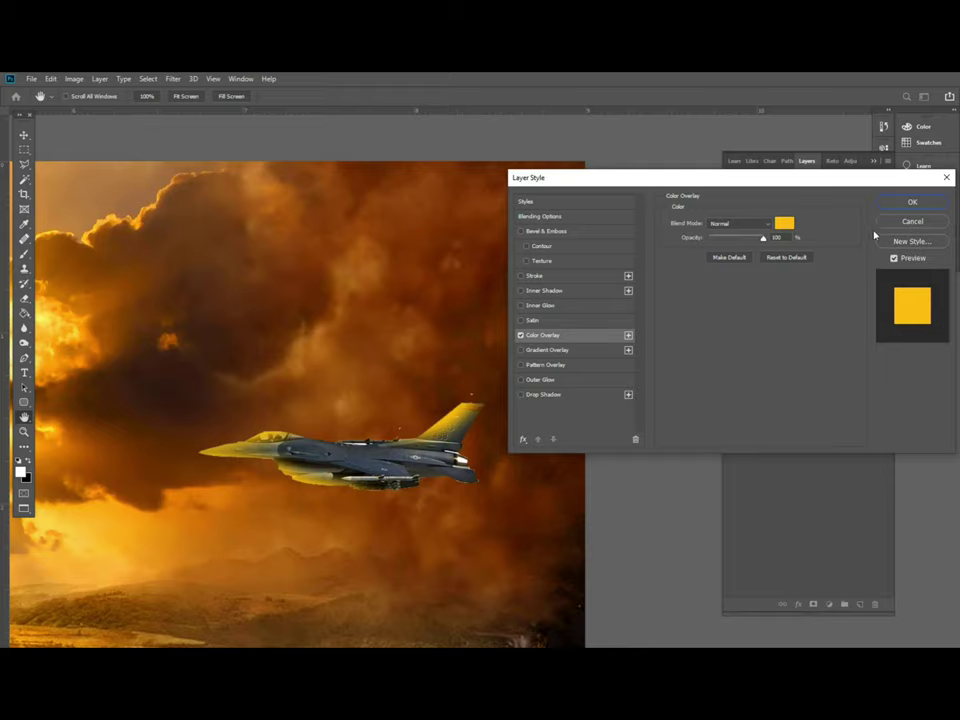
click(898, 203)
drag(398, 496, 533, 511)
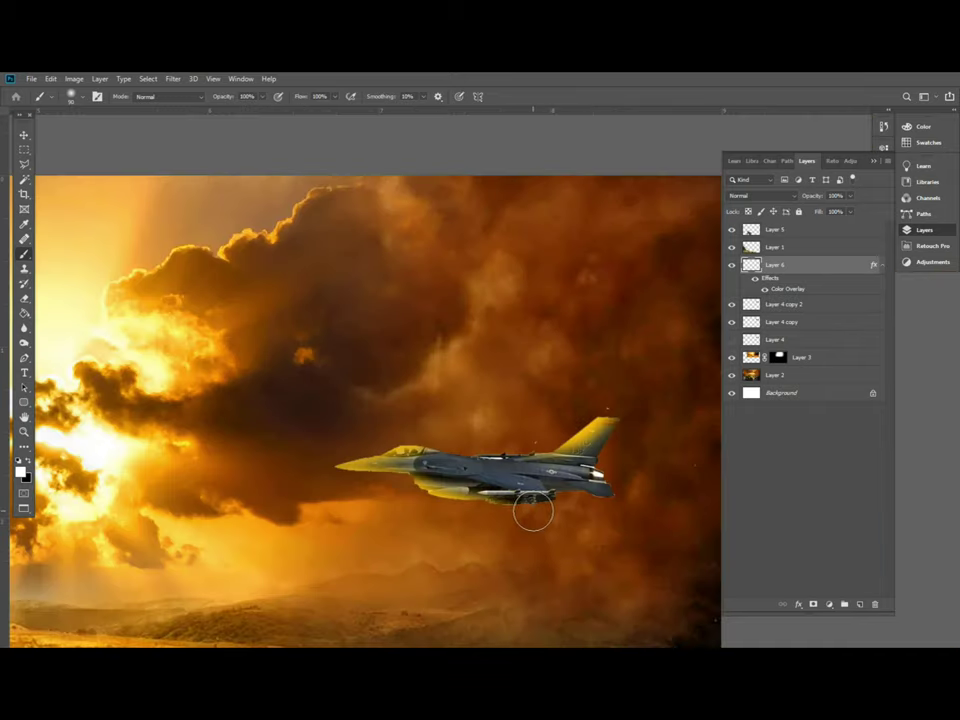
right_click(835, 279)
click(720, 445)
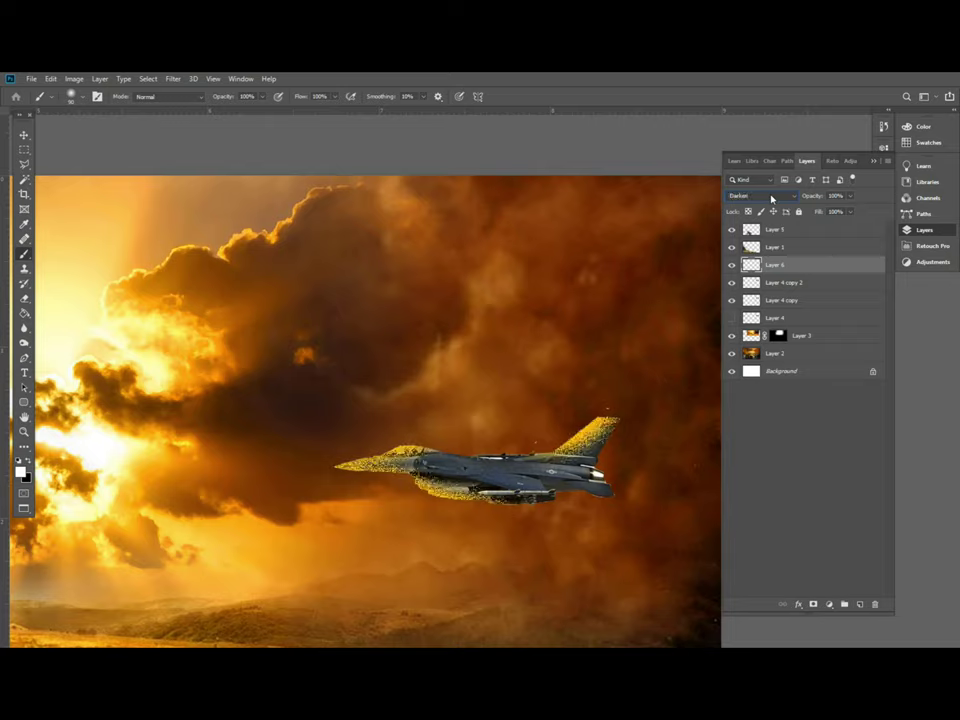
Cycle Layer 6's blend modes and settle on Overlay
scroll(771, 198, down, 2)
scroll(771, 198, down, 1)
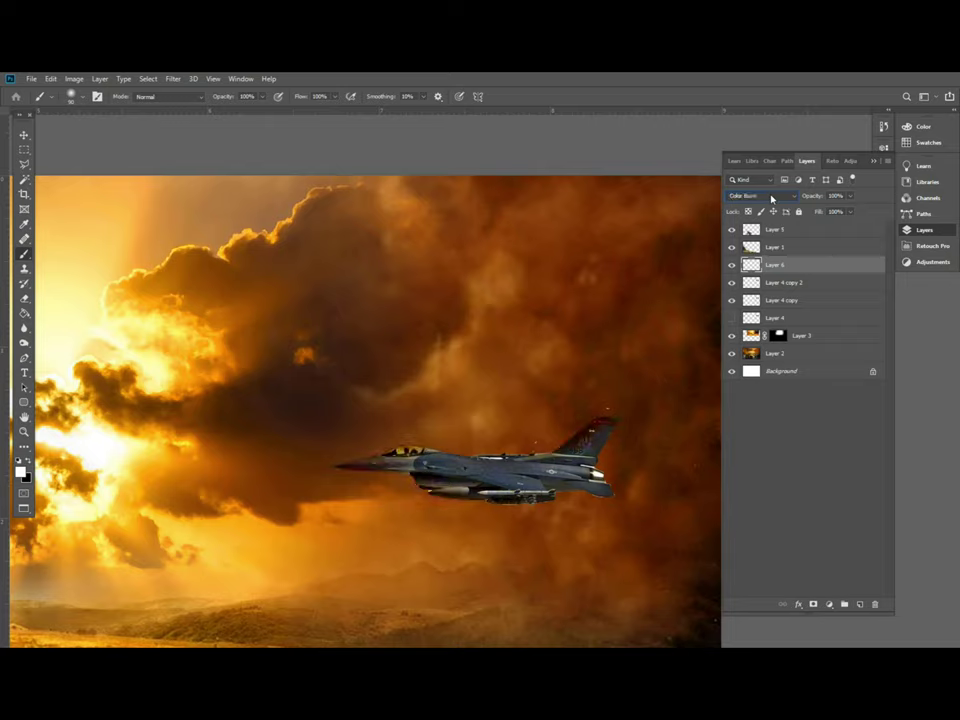
scroll(771, 198, down, 1)
scroll(771, 198, down, 1)
scroll(771, 198, down, 1)
scroll(771, 198, down, 1)
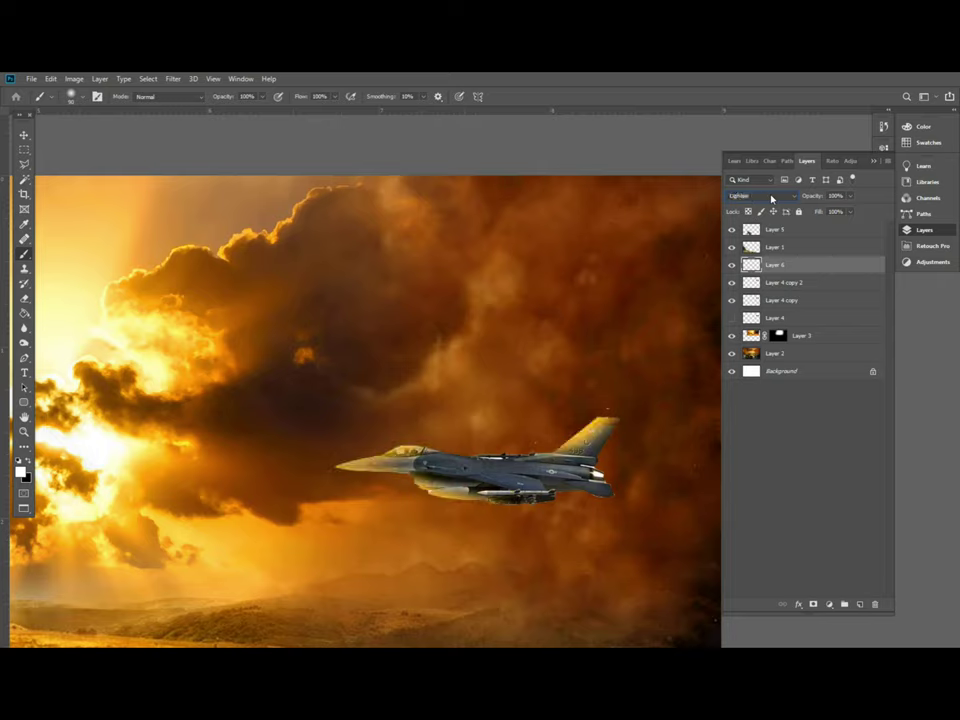
scroll(771, 198, down, 1)
scroll(771, 198, up, 2)
scroll(771, 198, down, 1)
scroll(771, 198, down, 2)
scroll(771, 198, down, 2)
scroll(771, 198, down, 1)
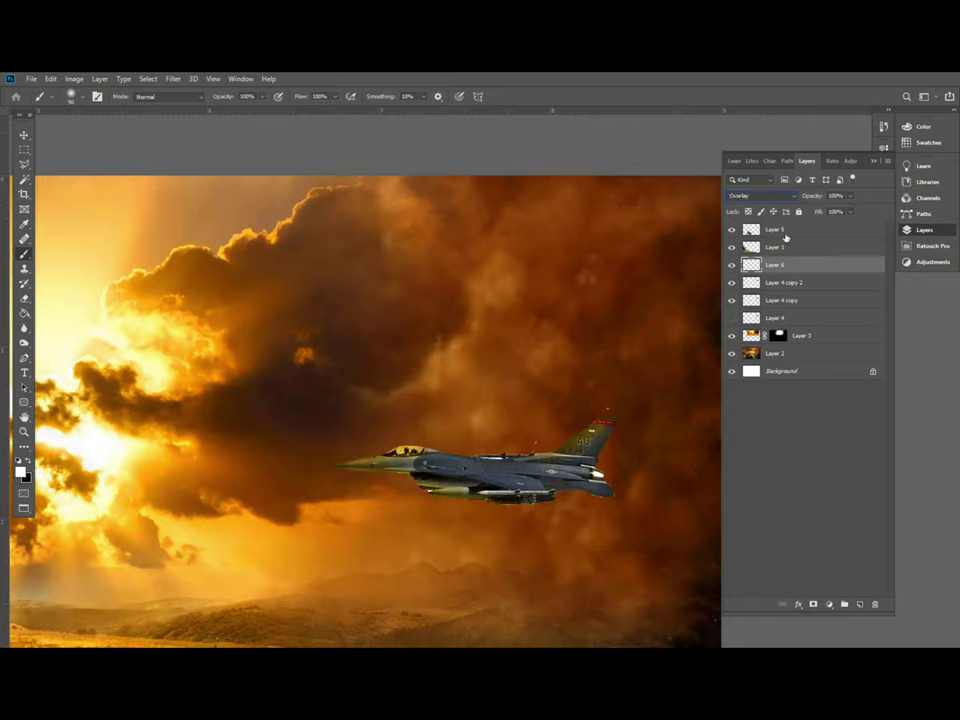
click(792, 197)
key(Escape)
scroll(533, 379, up, 1)
scroll(533, 379, up, 1)
scroll(533, 379, up, 1)
scroll(420, 414, up, 1)
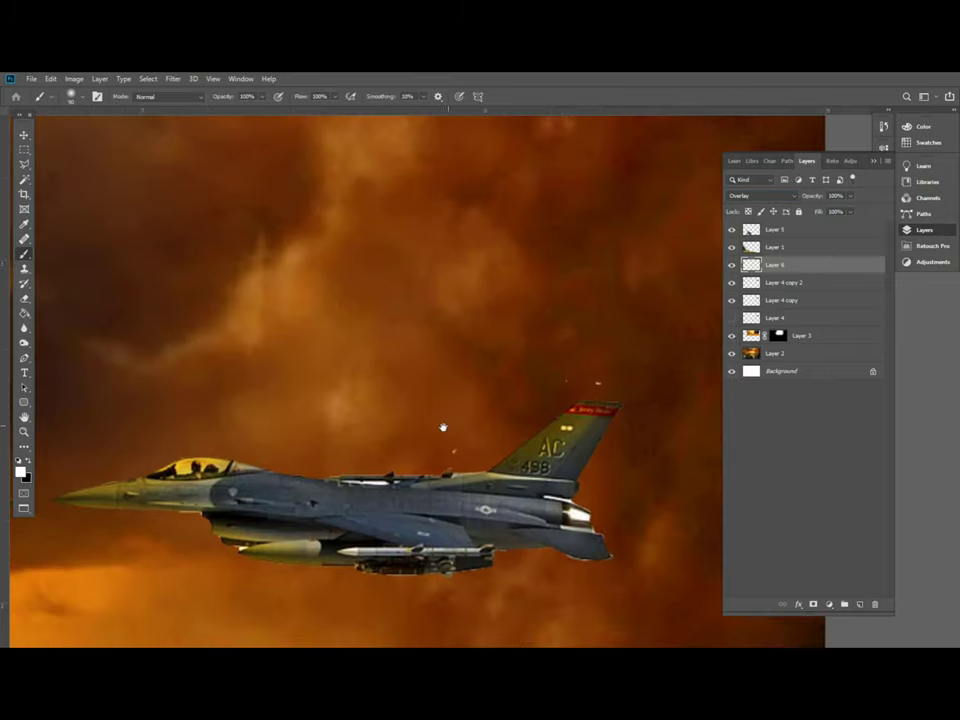
Erase the golden tint from the jet's upper fuselage with a medium-size eraser
key(e)
key(bracketleft)
key(bracketleft)
key(bracketleft)
key(bracketleft)
key(bracketleft)
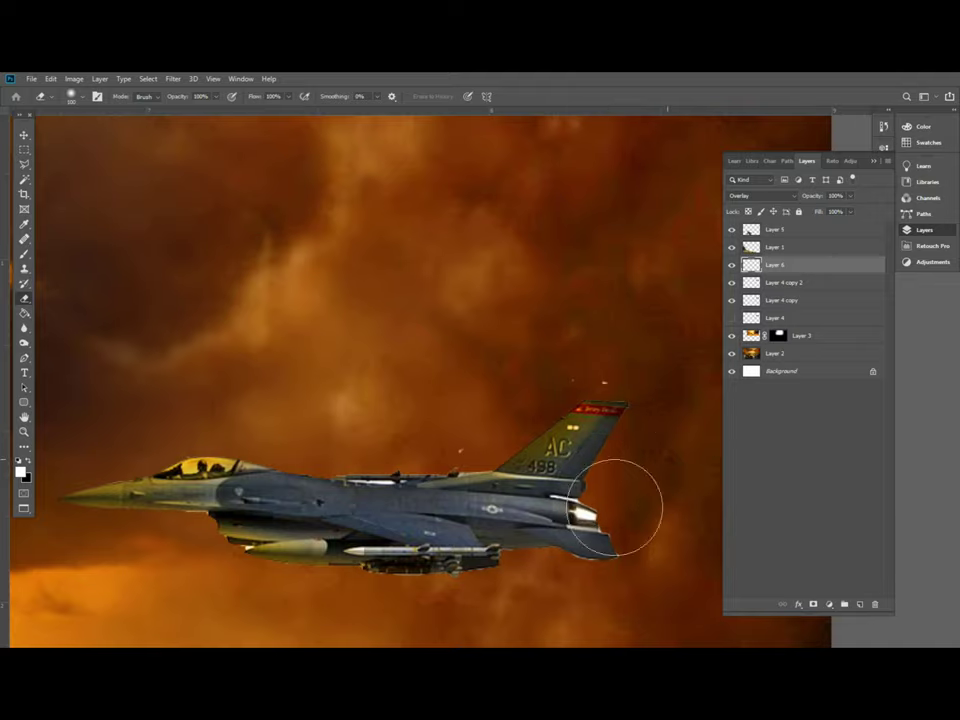
scroll(600, 520, left, 5)
scroll(600, 520, down, 1)
scroll(650, 490, right, 1)
scroll(650, 490, up, 1)
mouse_move(617, 465)
mouse_down()
mouse_move(497, 456)
mouse_move(595, 471)
mouse_move(668, 500)
mouse_move(551, 456)
mouse_move(474, 450)
mouse_move(501, 441)
mouse_move(385, 440)
mouse_up()
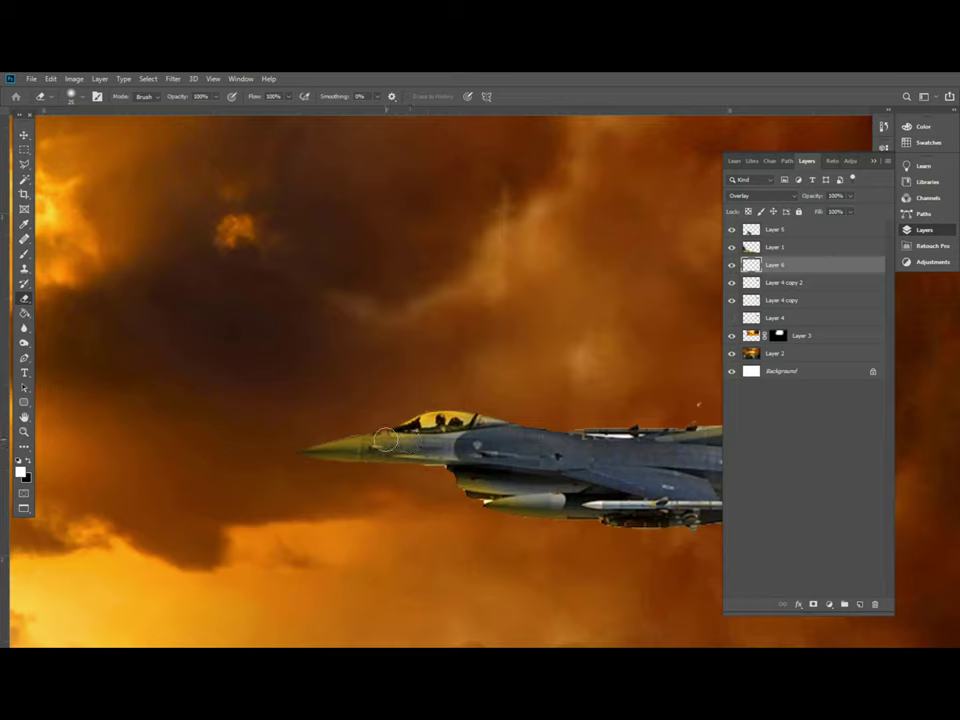
Soften the tint along the jet's nose and cockpit with the eraser at 20% opacity
drag(390, 445, 376, 448)
key(2)
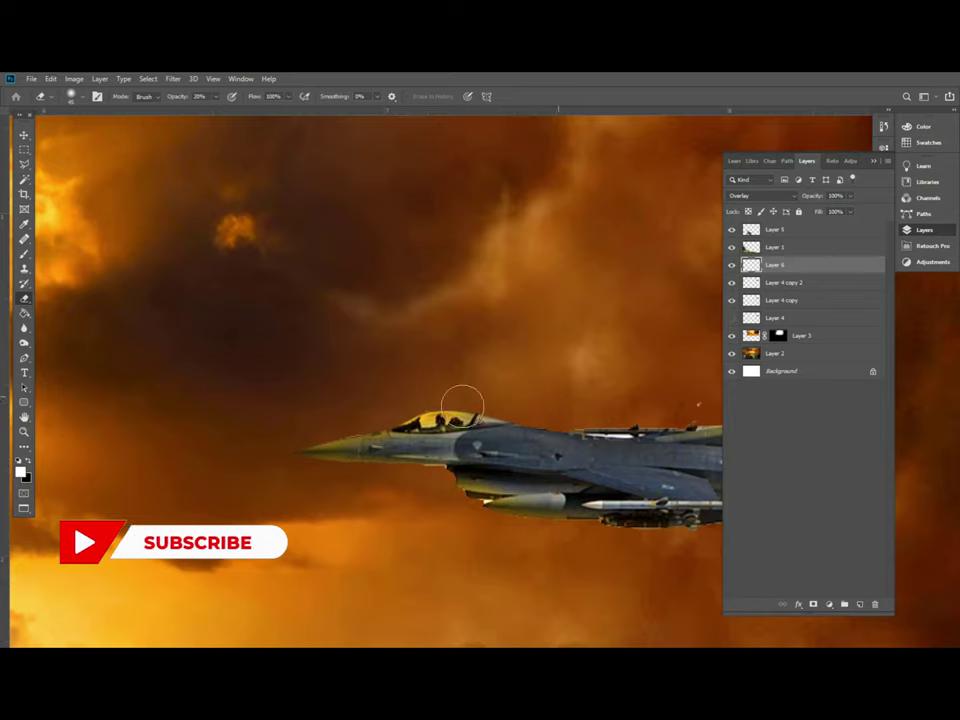
key(ctrl+minus)
key(ctrl+minus)
key(ctrl+minus)
key(ctrl+plus)
key(v)
key(ctrl+plus)
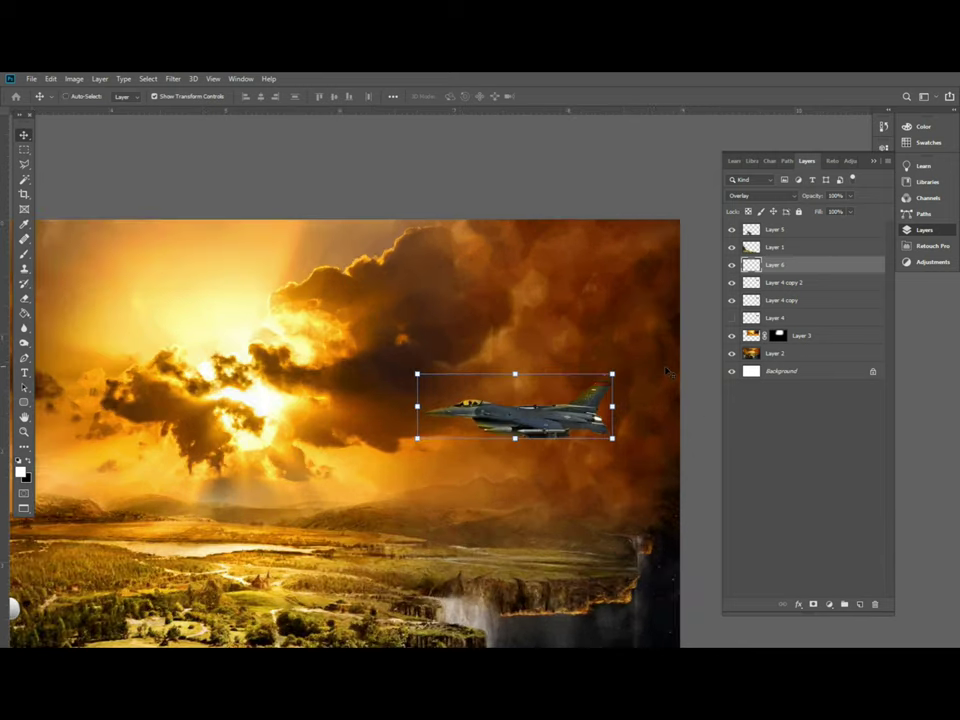
Apply Levels to Layer 4 copy 2 with input values 0, 0.76 and 210
scroll(585, 417, up, 2)
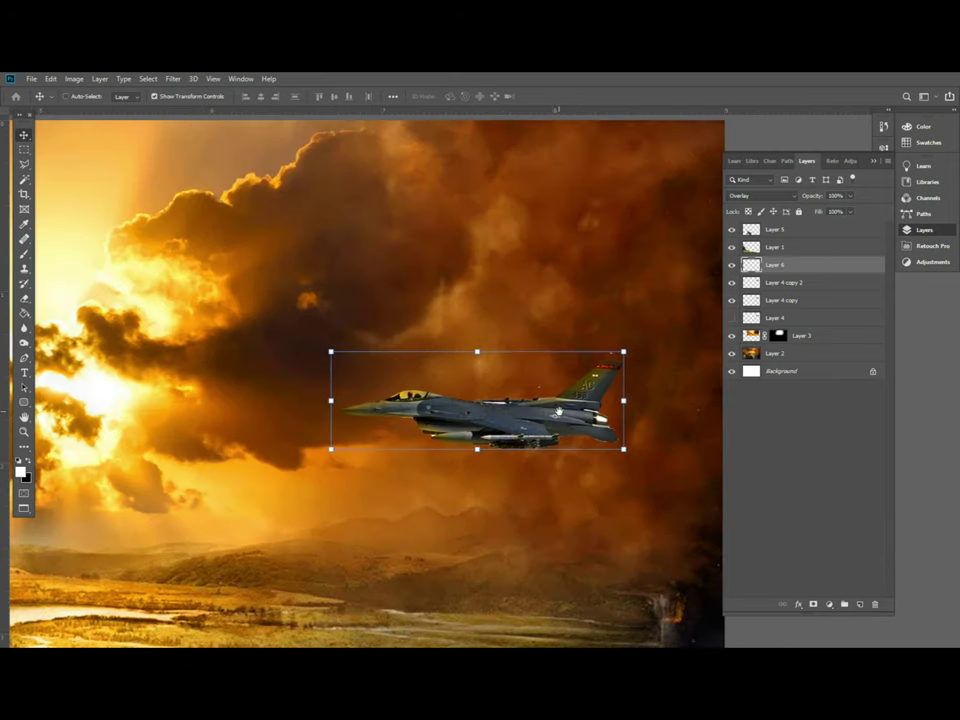
click(789, 284)
key(ctrl+l)
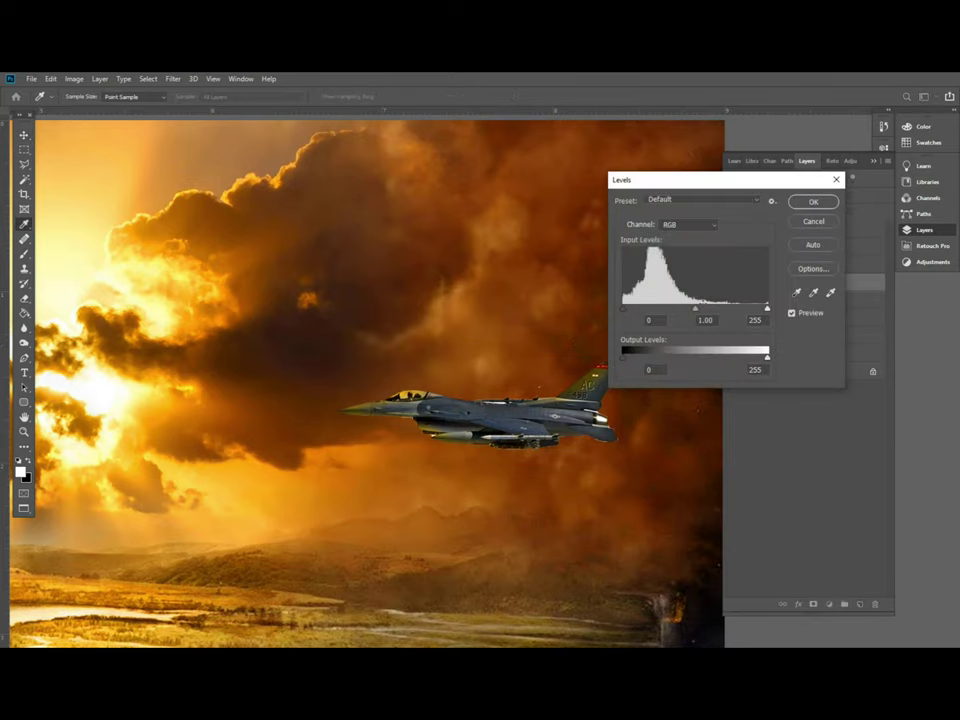
drag(710, 311, 708, 311)
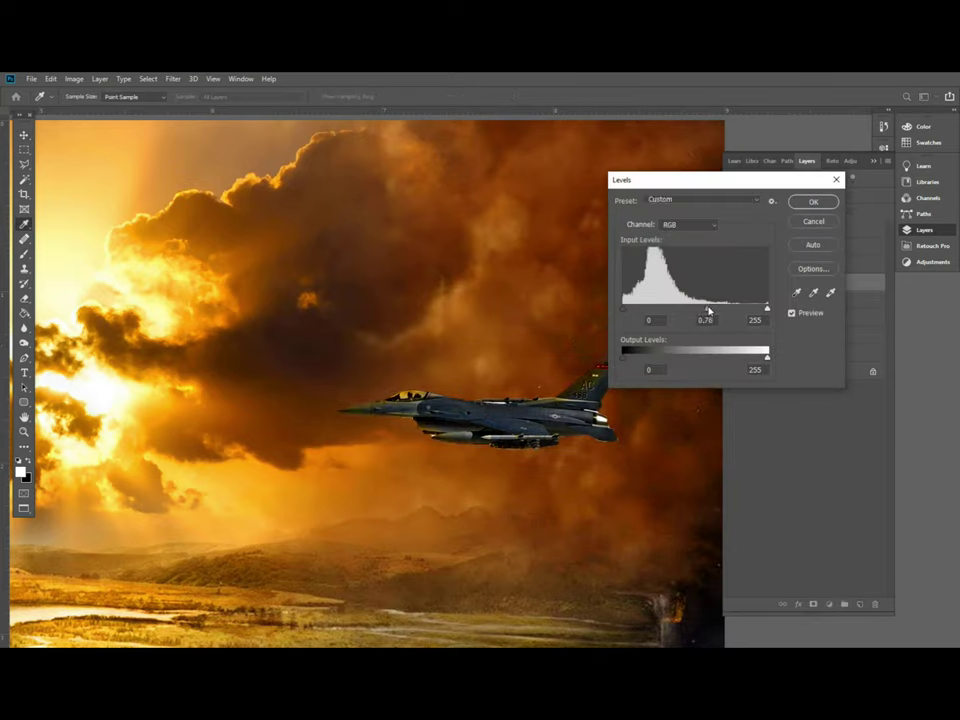
drag(766, 309, 748, 310)
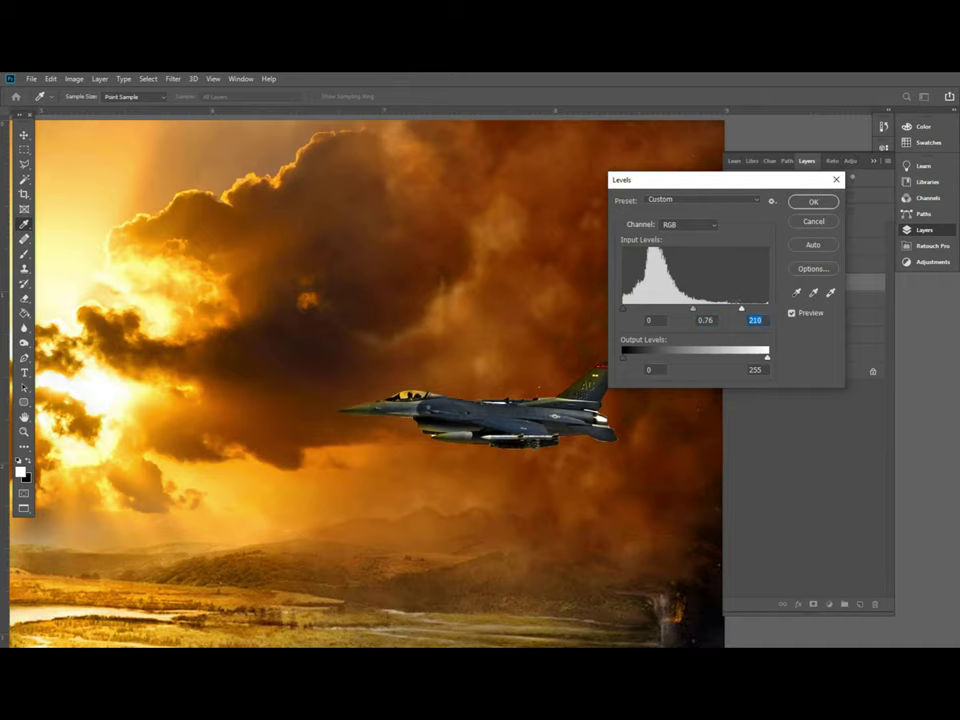
key(Return)
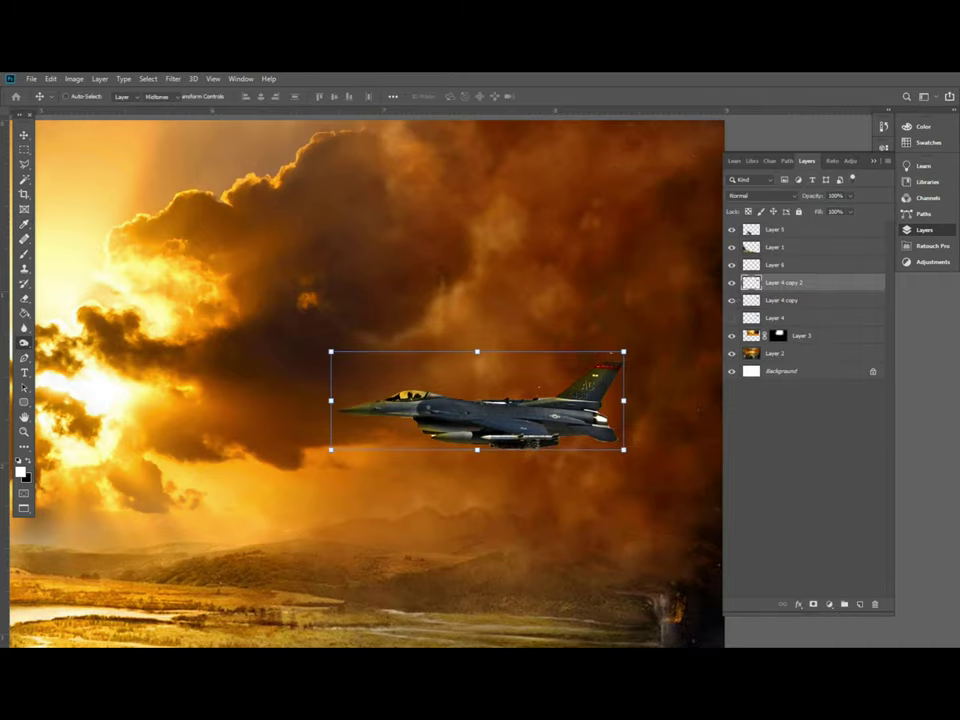
key(o)
key(bracketleft)
key(bracketleft)
key(bracketleft)
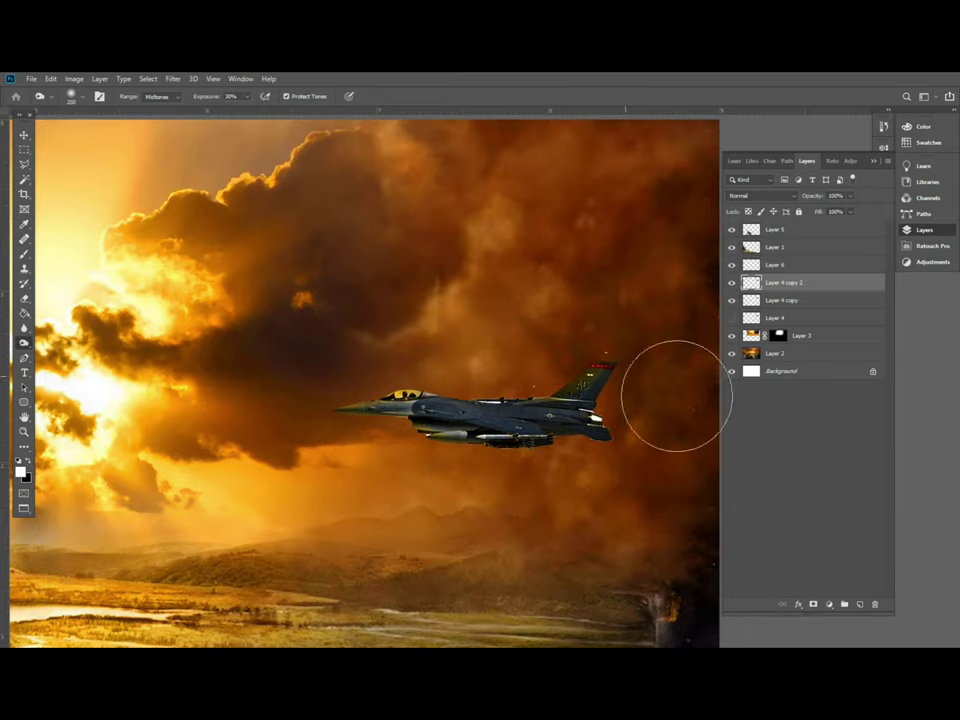
key(ctrl+plus)
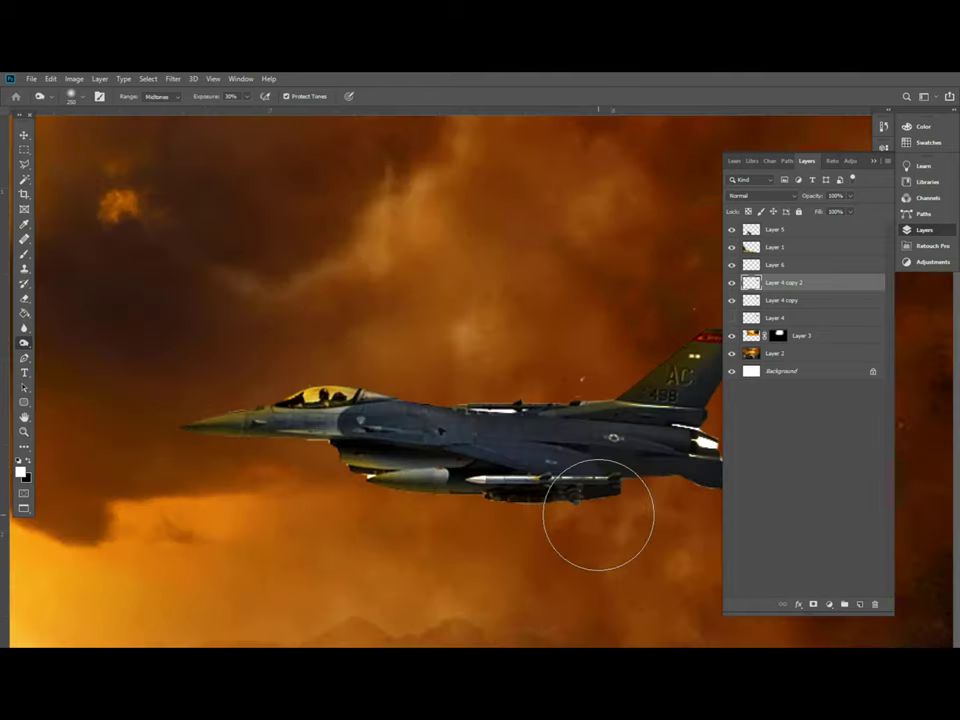
drag(598, 515, 463, 505)
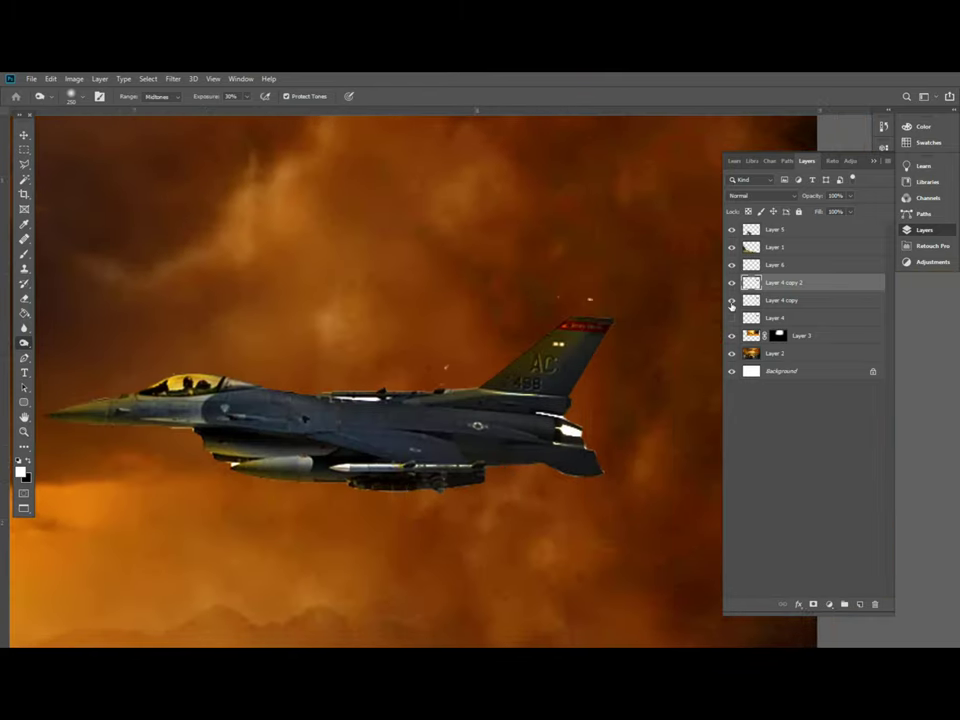
scroll(568, 407, up, 3)
On Layer 4 copy 2, Magic Wand-select and delete the white exhaust glow near the tail
ctrl+right_click(552, 441)
click(552, 441)
key(w)
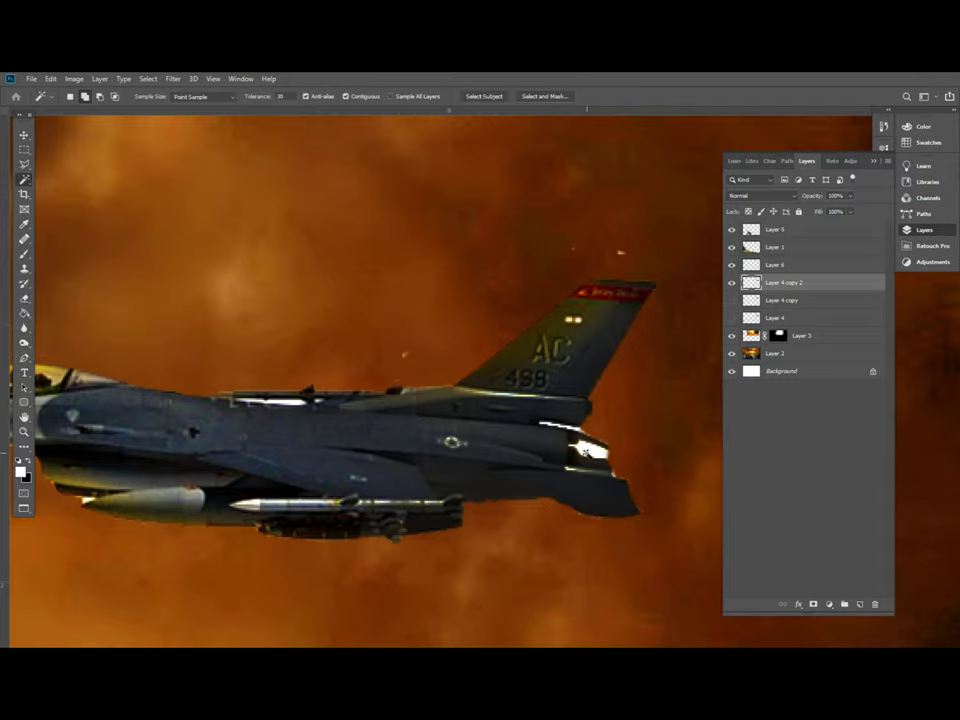
click(572, 435)
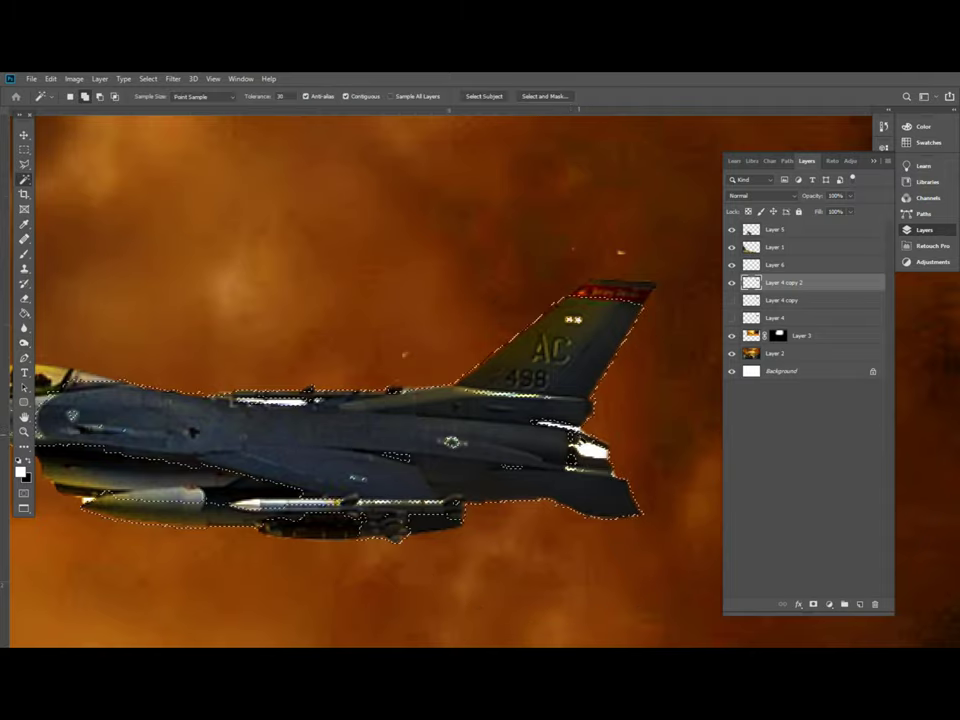
scroll(560, 443, up, 1)
scroll(556, 447, up, 1)
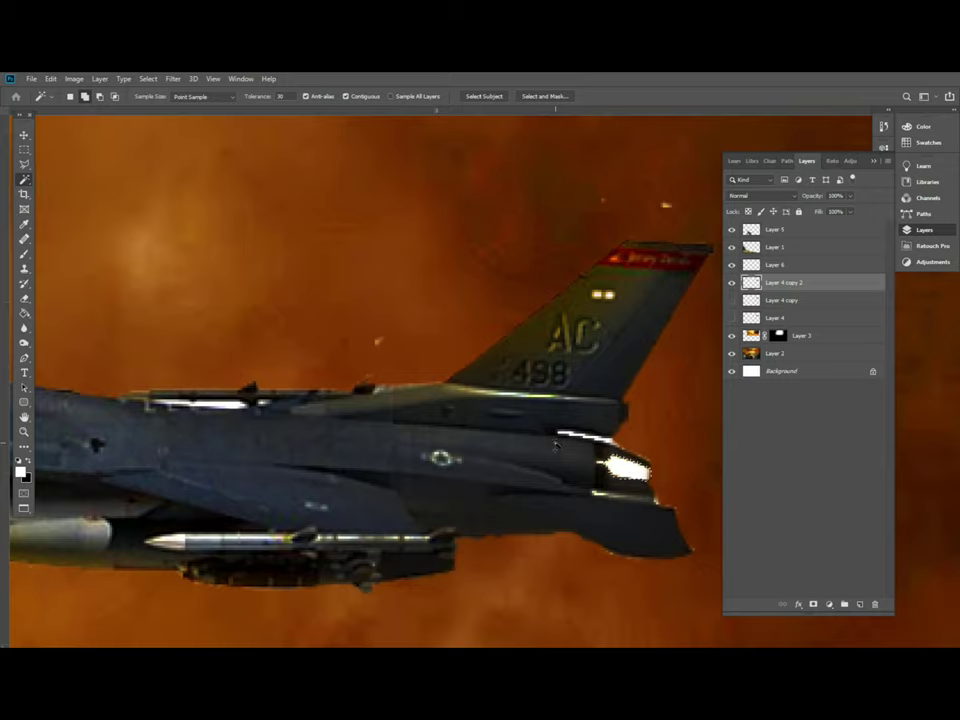
key(Delete)
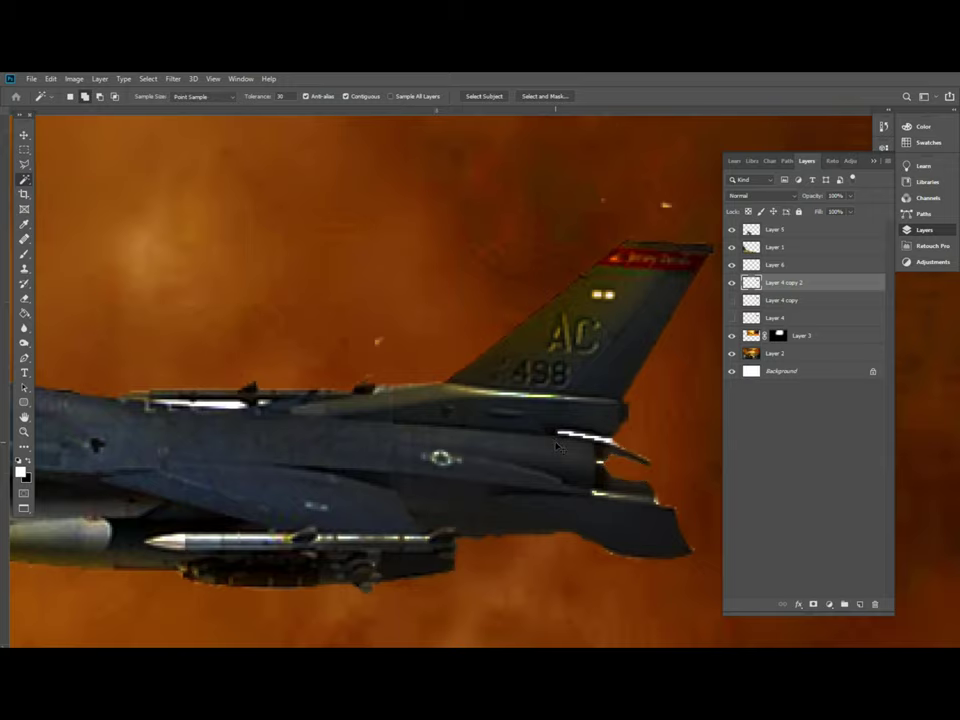
Outline the white streak under the jet's tail with the Polygonal Lasso
scroll(555, 441, up, 1)
key(l)
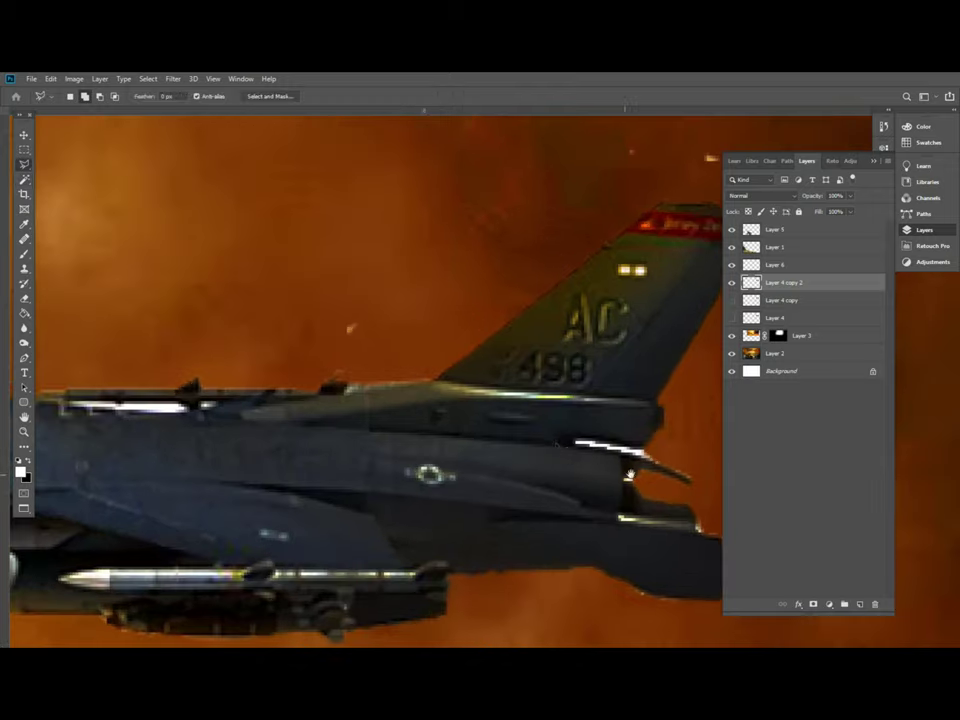
scroll(420, 332, up, 1)
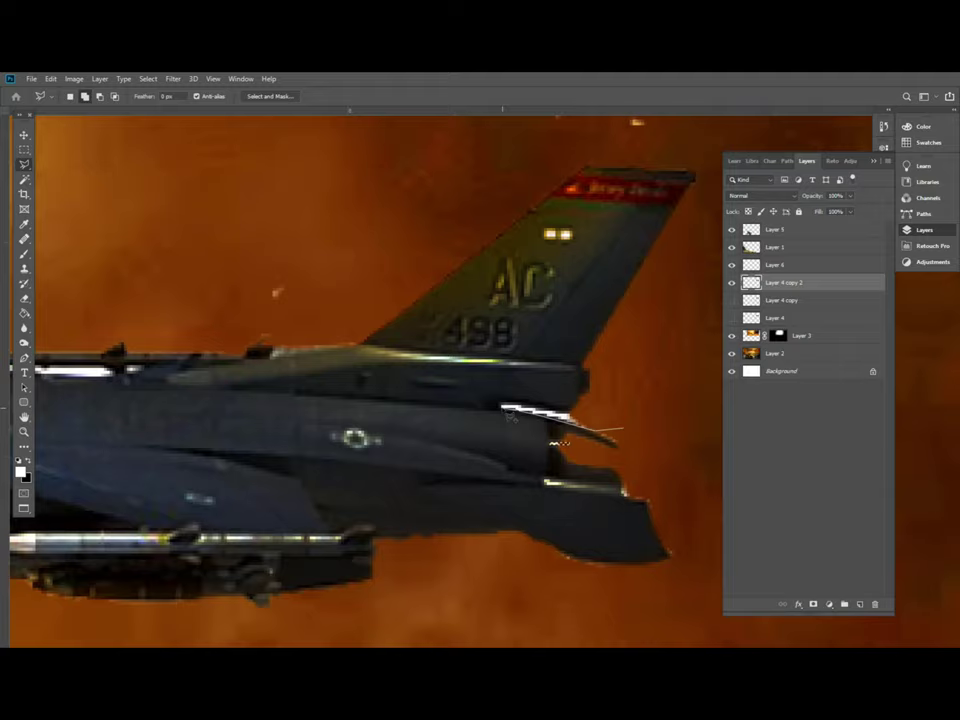
double_click(640, 413)
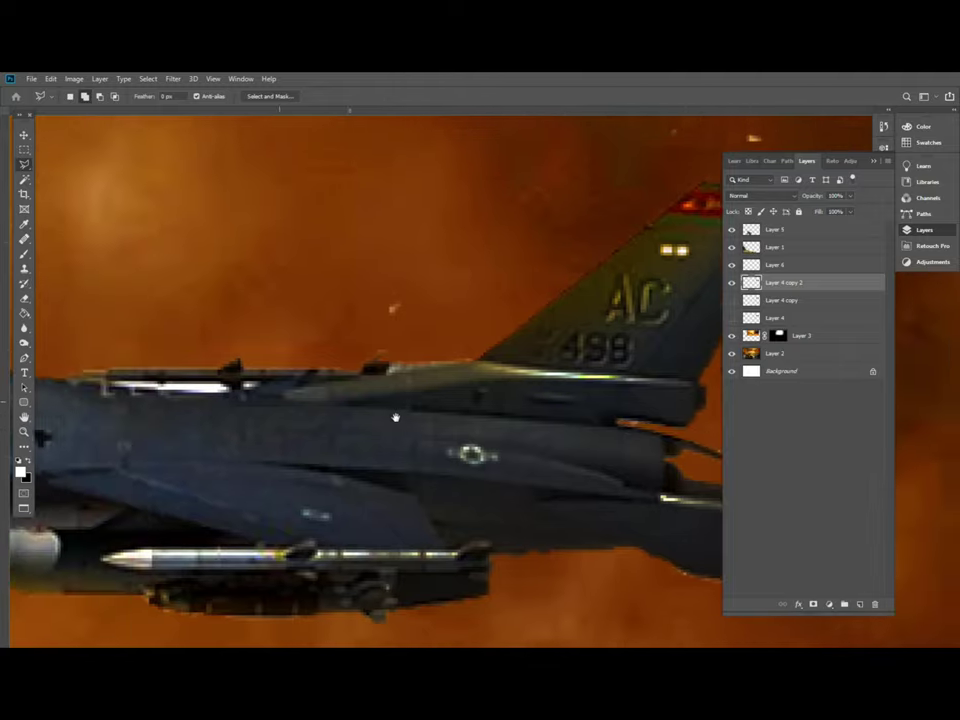
Outline the white strip along the jet's mid-fuselage, panning along the jet
drag(240, 400, 570, 388)
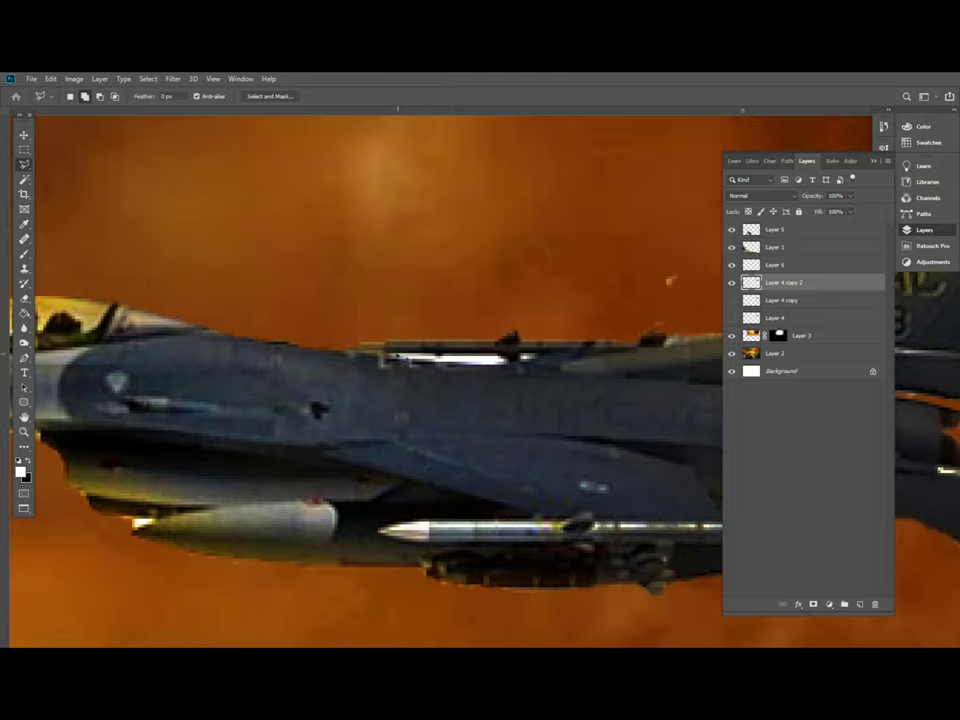
click(384, 357)
click(508, 360)
drag(330, 340, 235, 280)
scroll(375, 415, down, 3)
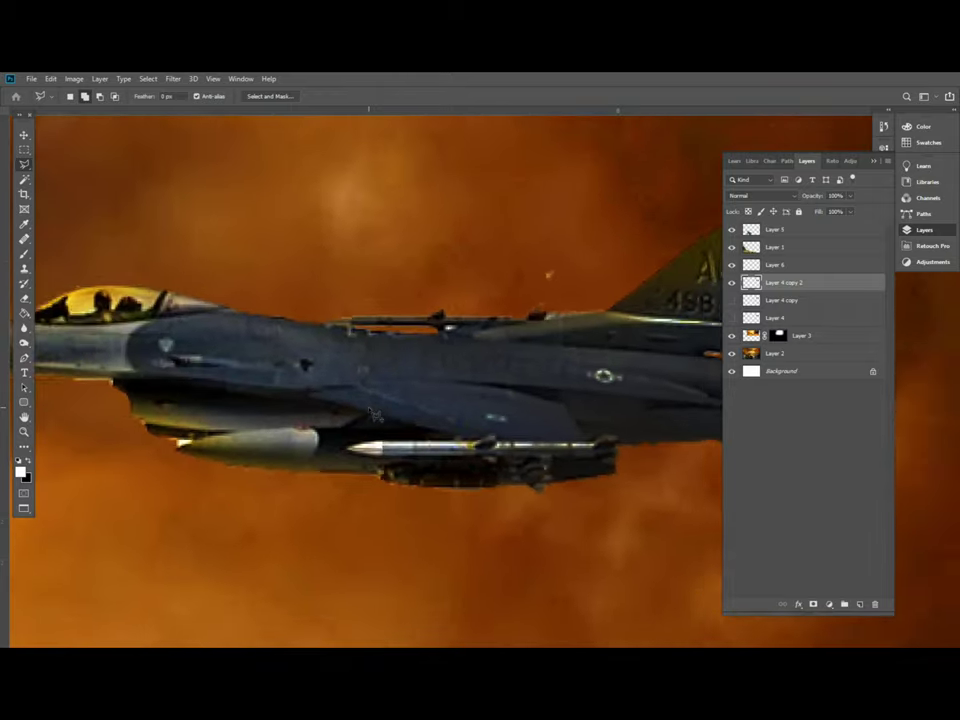
scroll(372, 413, up, 3)
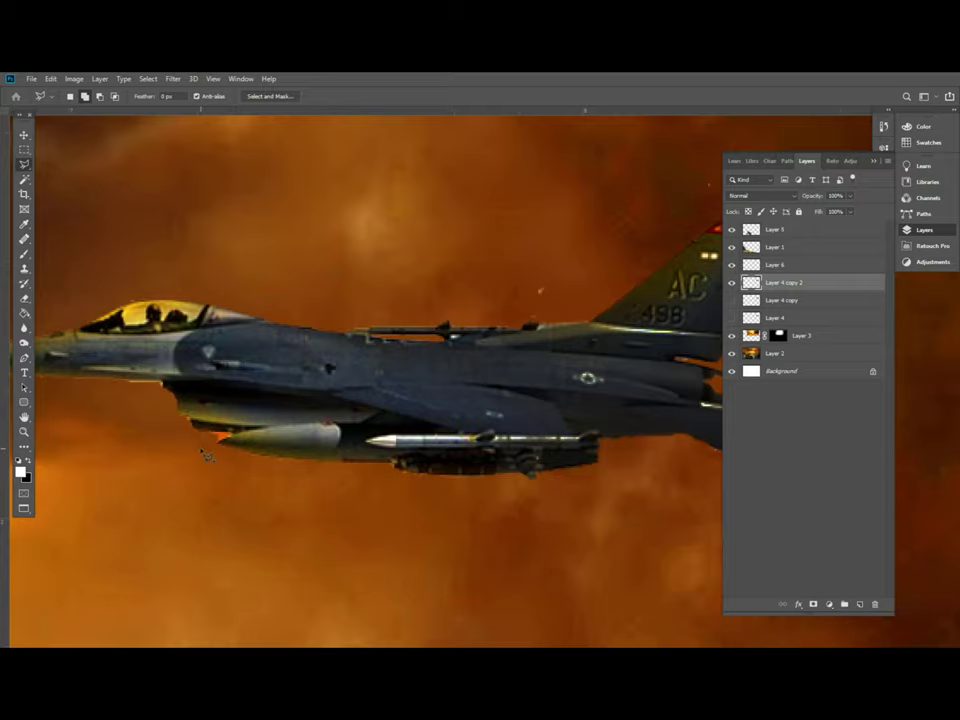
scroll(206, 454, down, 2)
scroll(207, 454, down, 2)
scroll(210, 450, up, 3)
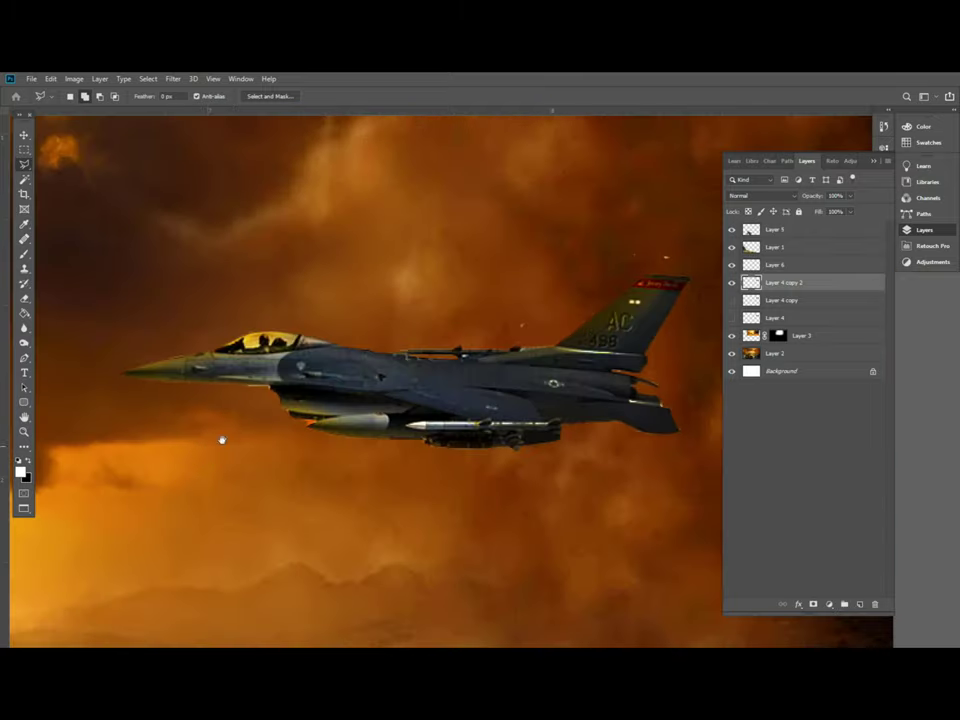
scroll(225, 437, down, 2)
scroll(297, 379, up, 2)
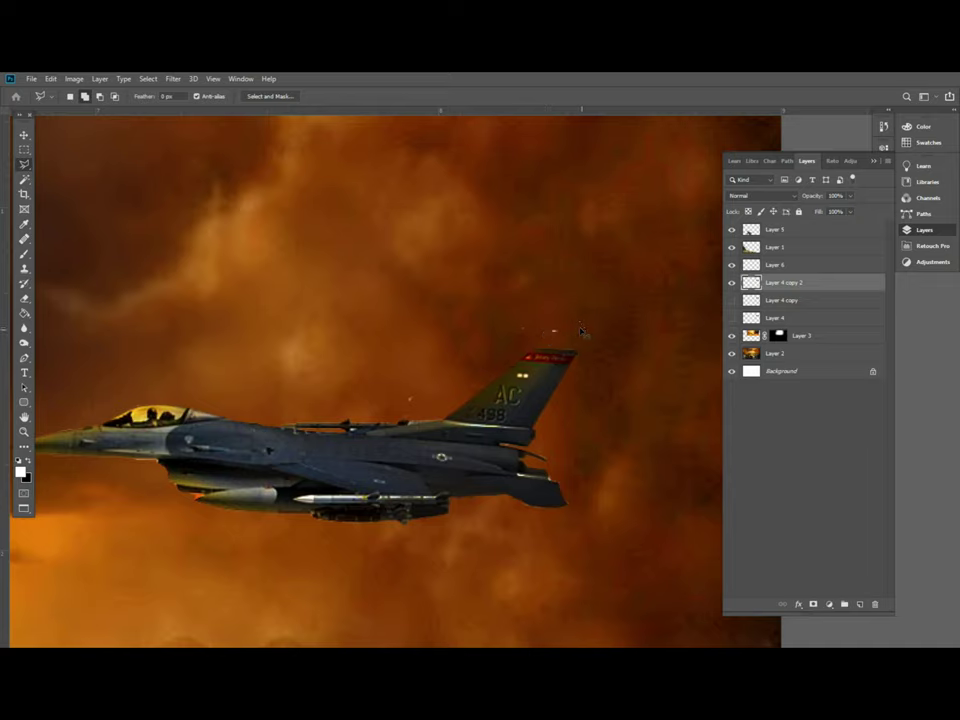
scroll(580, 332, down, 1)
scroll(580, 332, down, 2)
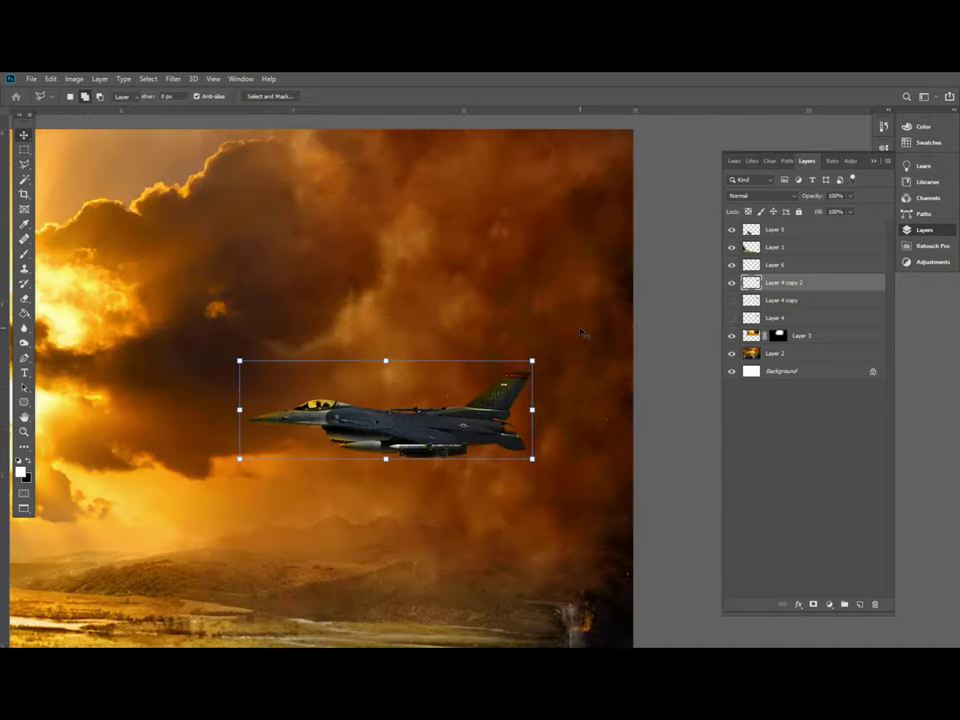
key(v)
scroll(580, 332, down, 1)
scroll(580, 332, down, 2)
Hide the Layers panel and zoom in, centering the view on the motorcycle
click(583, 334)
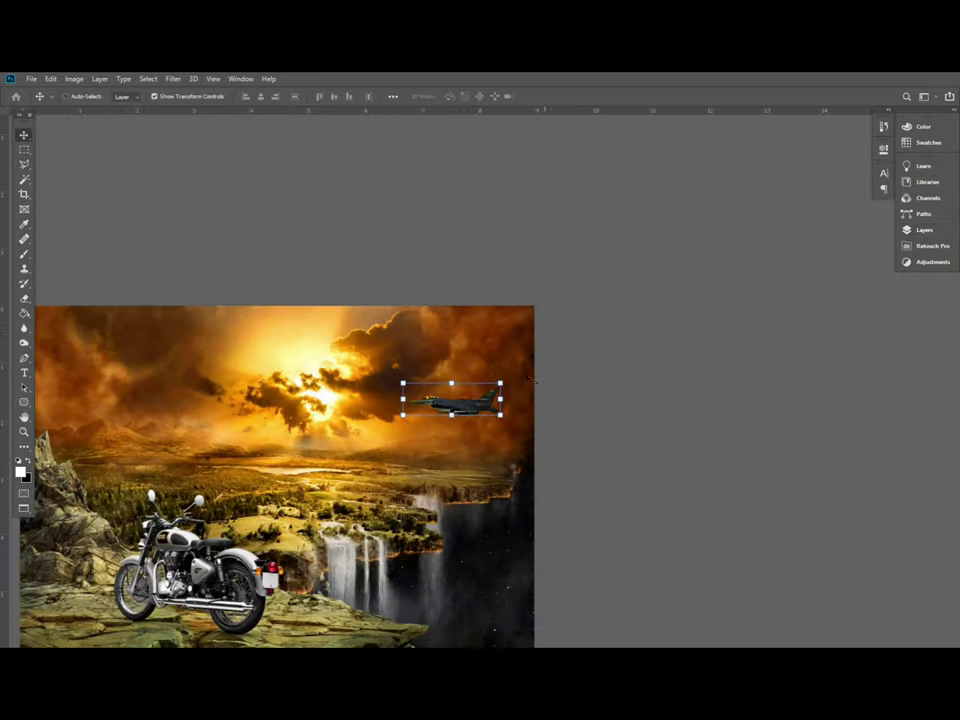
scroll(600, 400, left, 5)
key(s)
key(ctrl+plus)
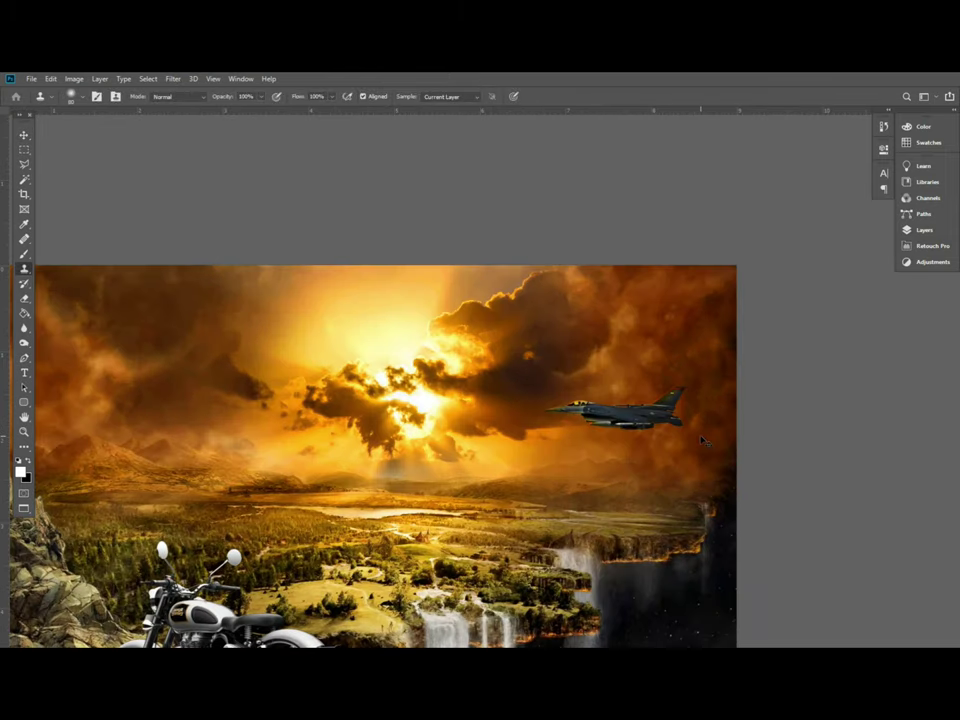
drag(625, 271, 935, 96)
right_click(525, 450)
key(Escape)
key(ctrl+plus)
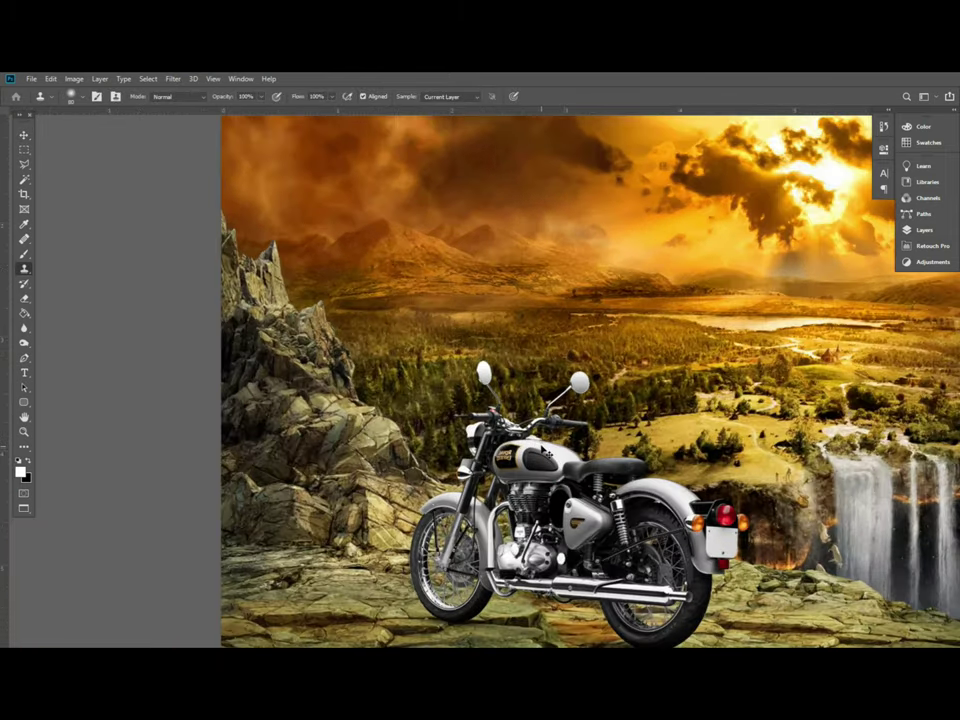
drag(545, 452, 511, 437)
Show the Layers panel and duplicate the motorcycle layer as Layer 5 copy on top
click(924, 229)
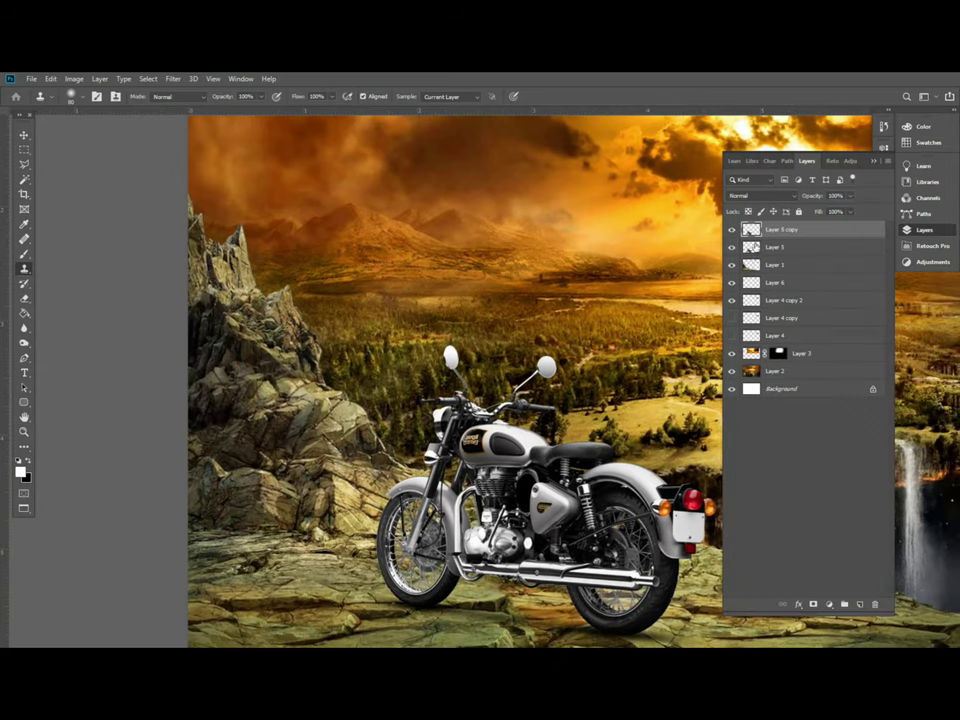
scroll(746, 258, right, 2)
scroll(746, 258, down, 1)
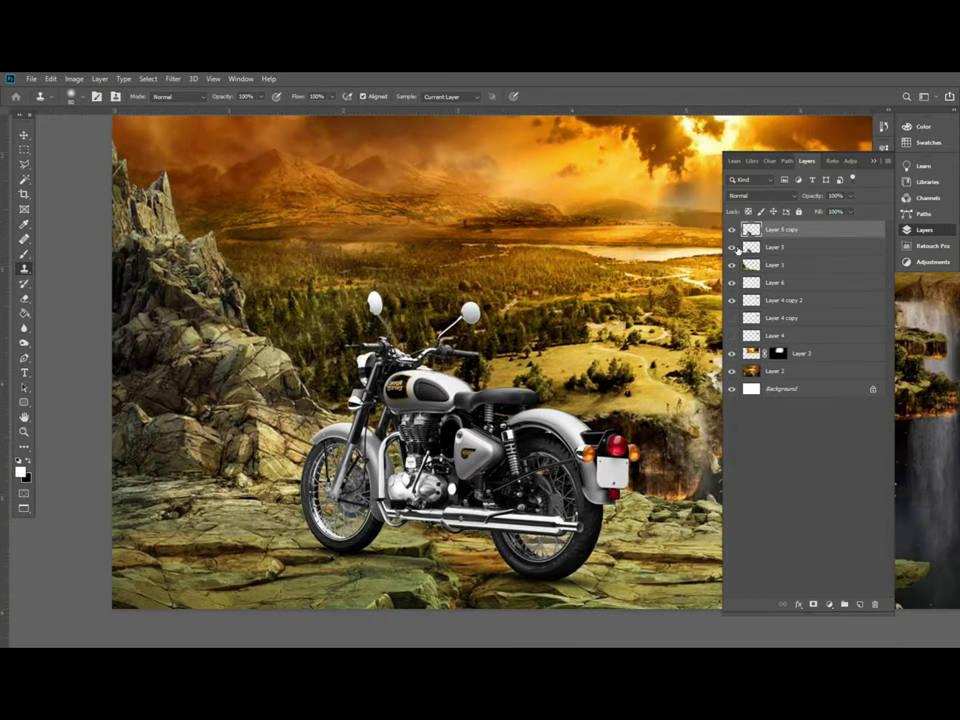
scroll(565, 410, right, 2)
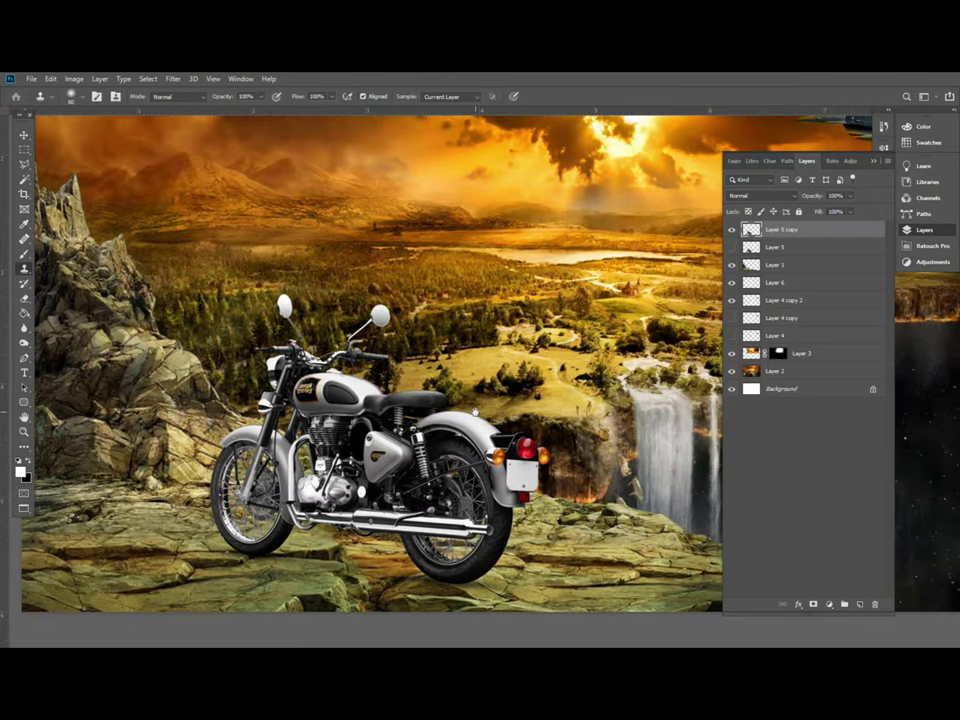
key(ctrl+minus)
key(v)
right_click(485, 405)
key(Escape)
key(ctrl+plus)
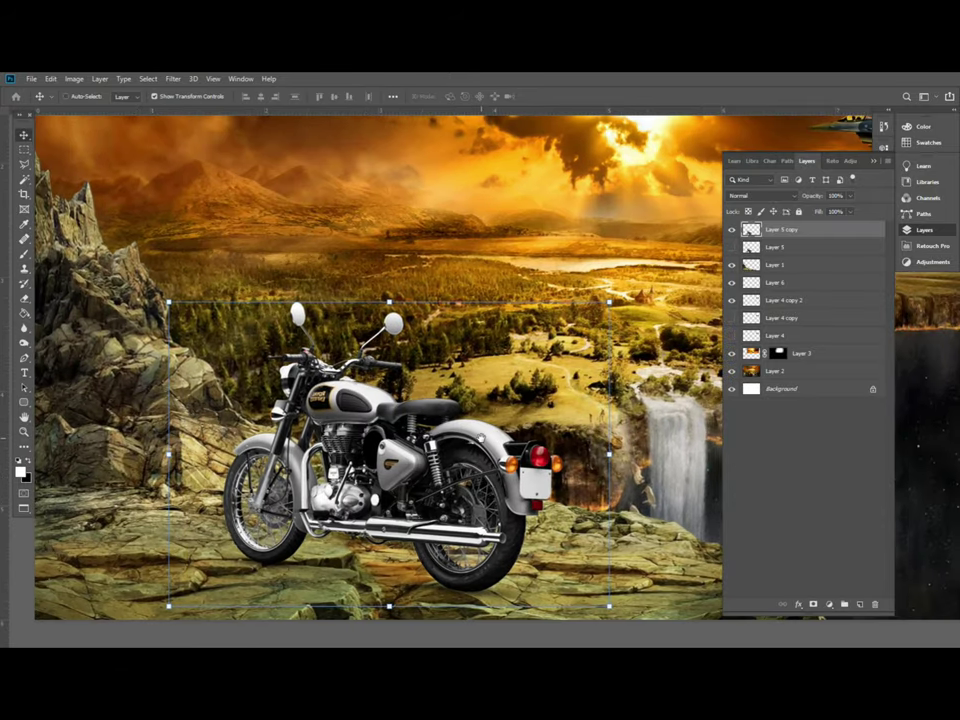
key(o)
key(shift+o)
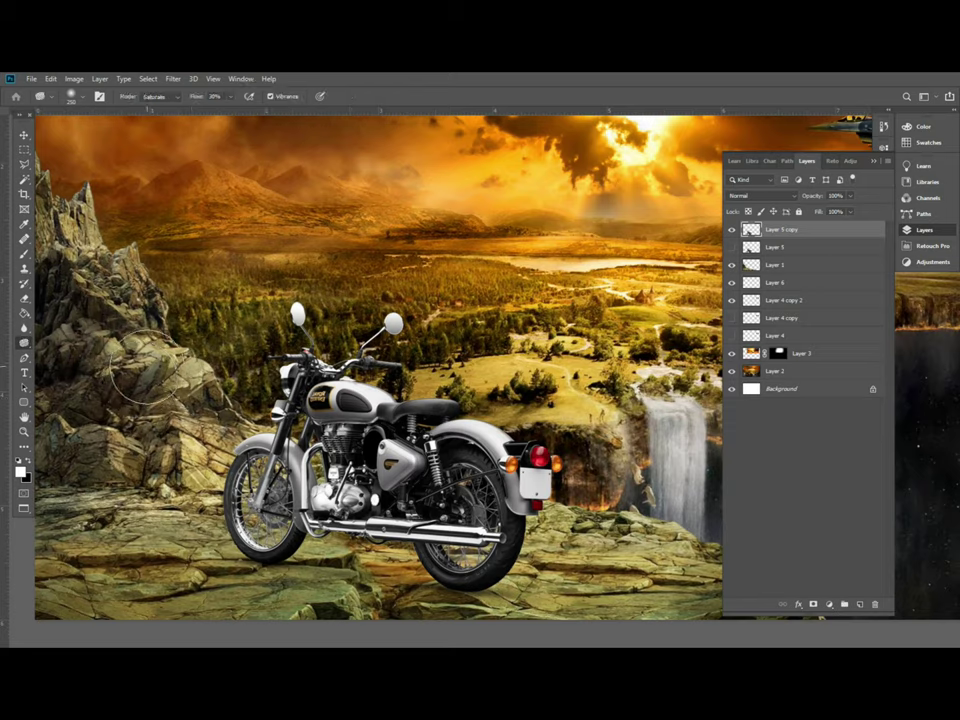
key(shift+o)
right_click(24, 342)
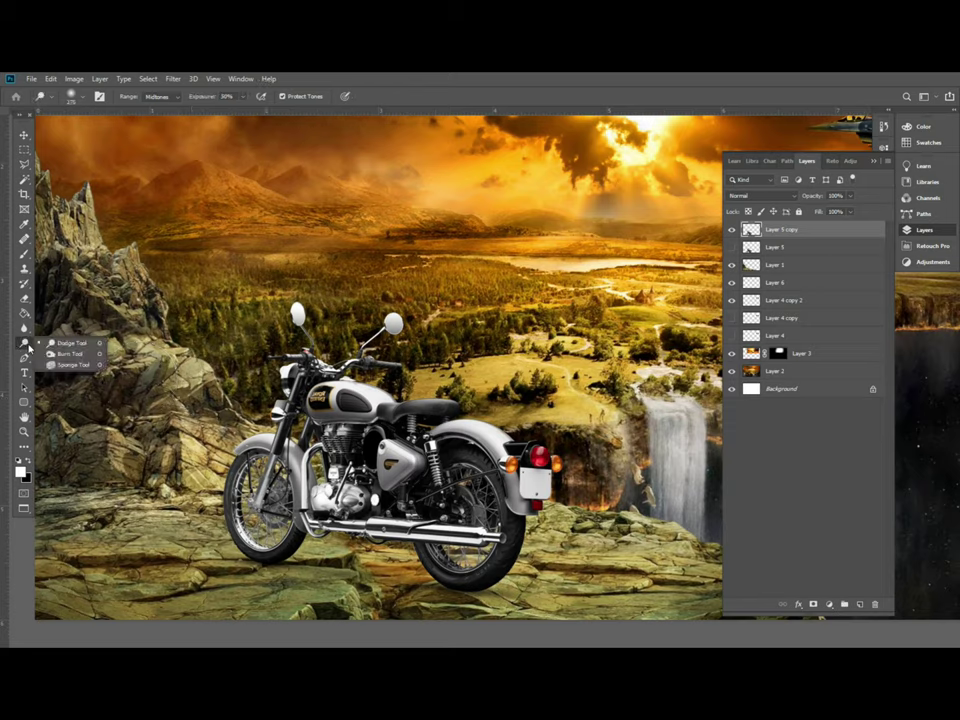
click(90, 346)
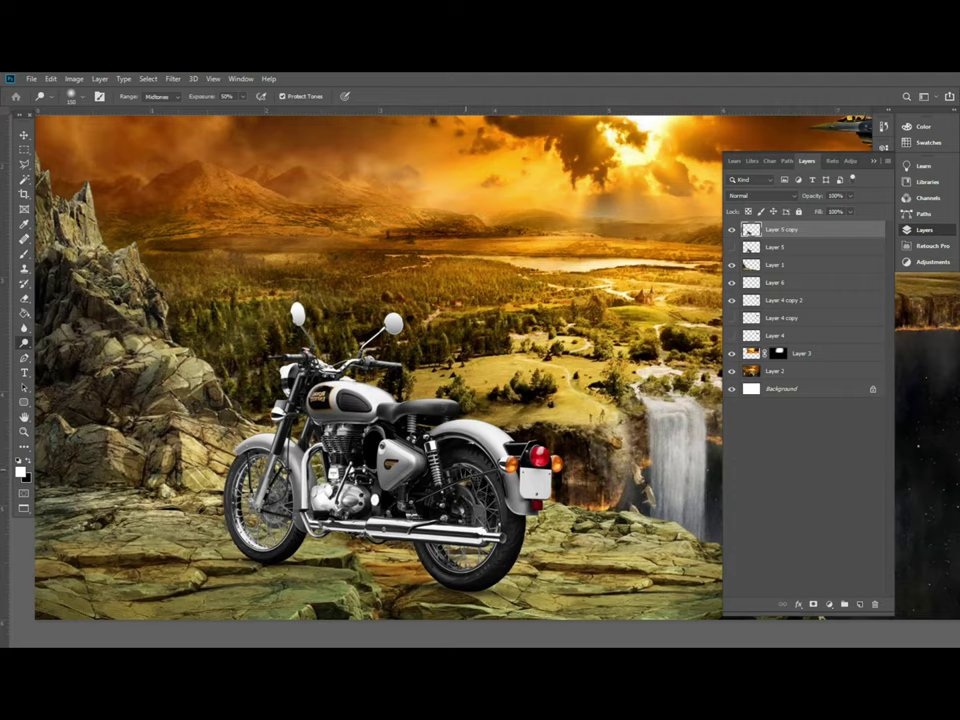
key(ctrl+minus)
key(ctrl+minus)
key(i)
key(ctrl+b)
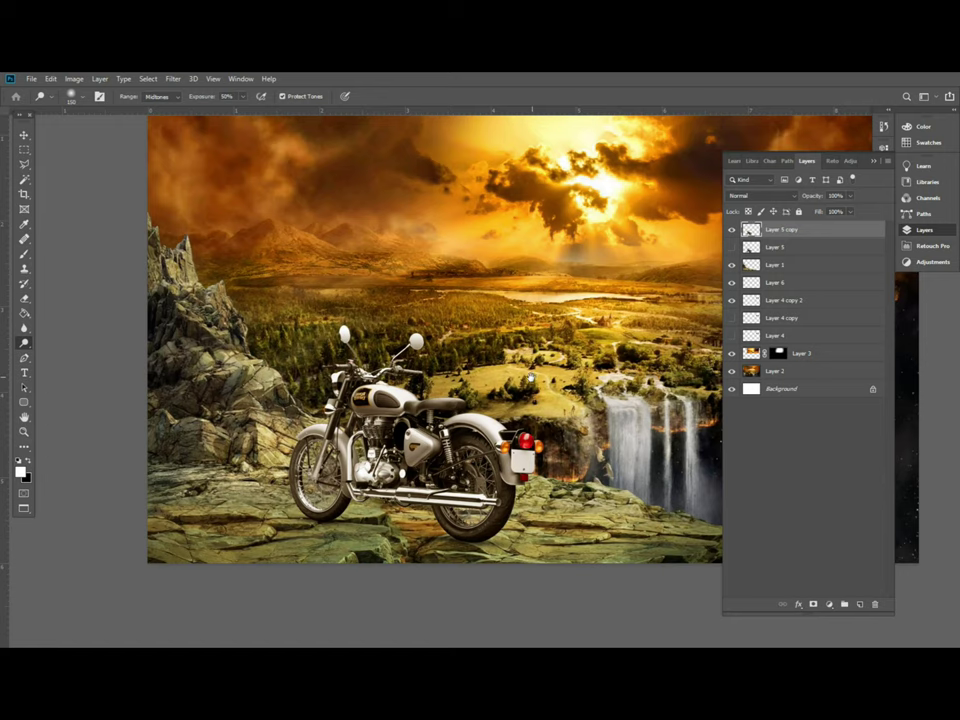
drag(531, 377, 501, 405)
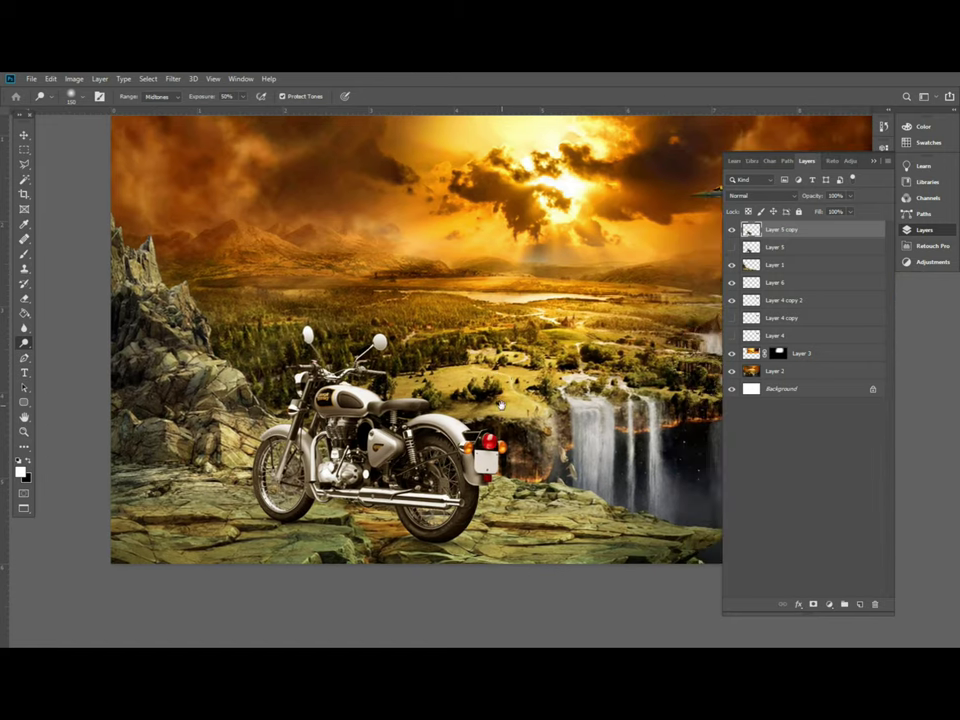
scroll(509, 384, up, 1)
scroll(509, 384, up, 1)
scroll(509, 384, up, 1)
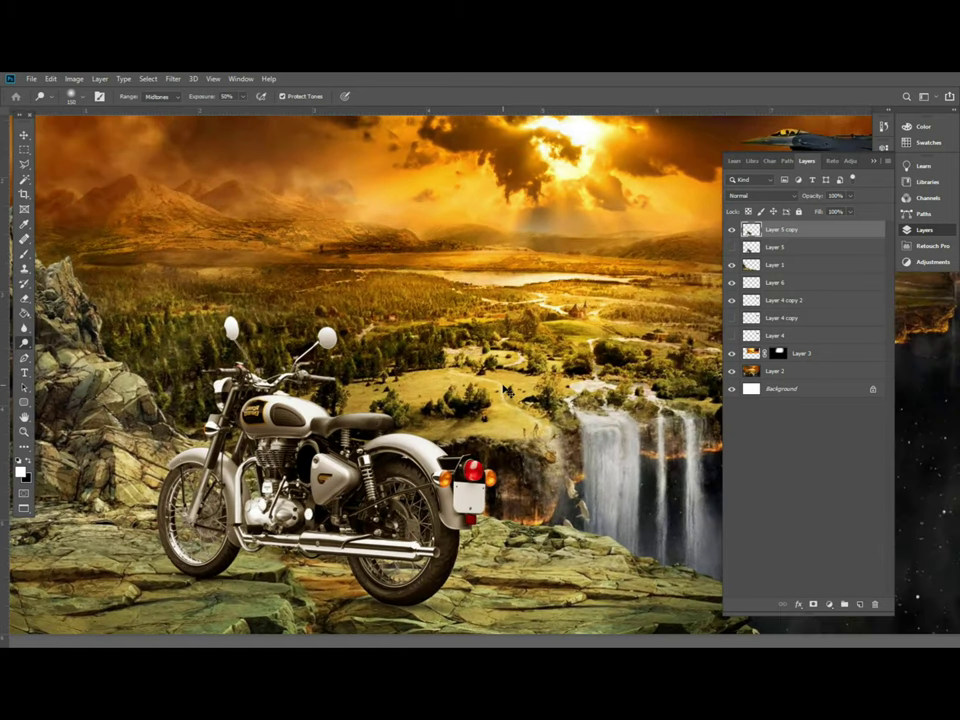
key(b)
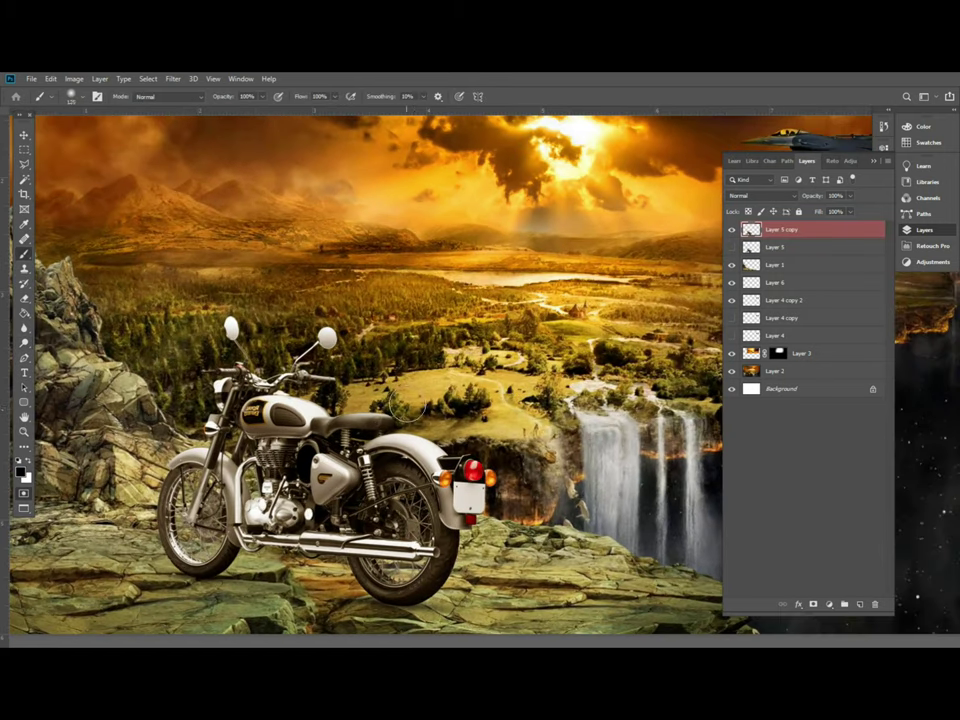
Quick-mask the area behind the seat, the fork, engine and front wheel, then convert it to a selection
drag(380, 392, 422, 413)
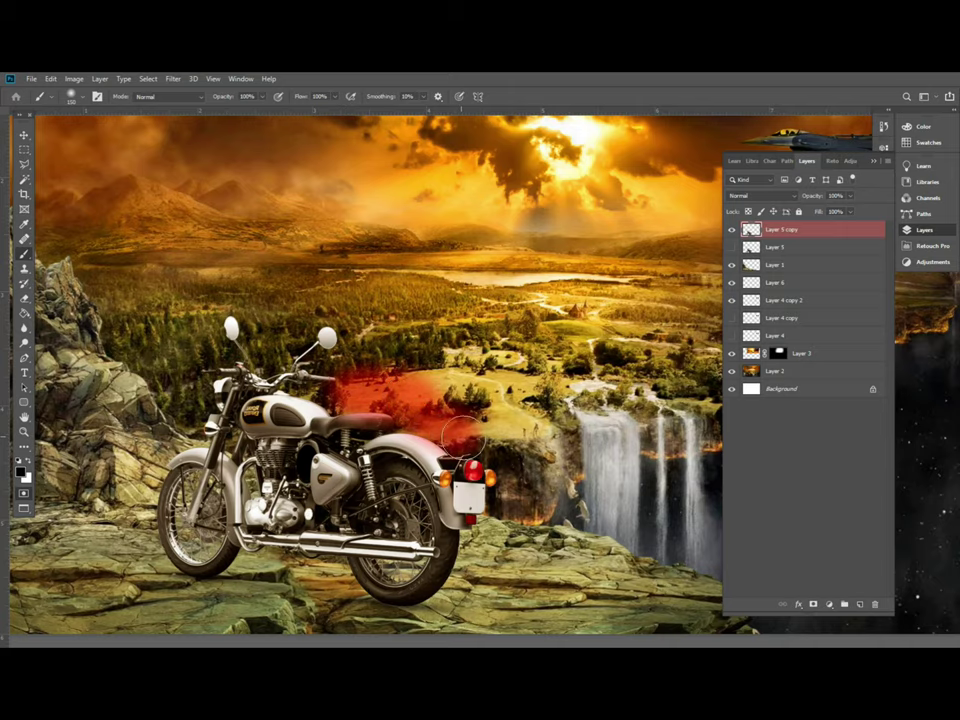
drag(422, 413, 519, 490)
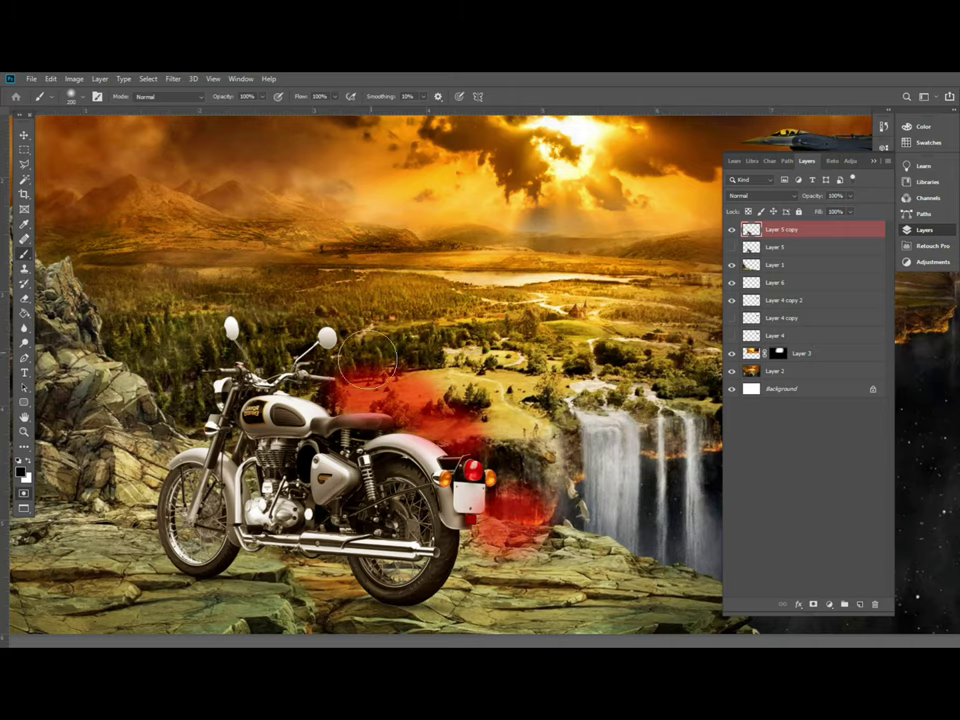
mouse_move(380, 370)
mouse_down()
mouse_move(359, 321)
mouse_move(200, 335)
mouse_up()
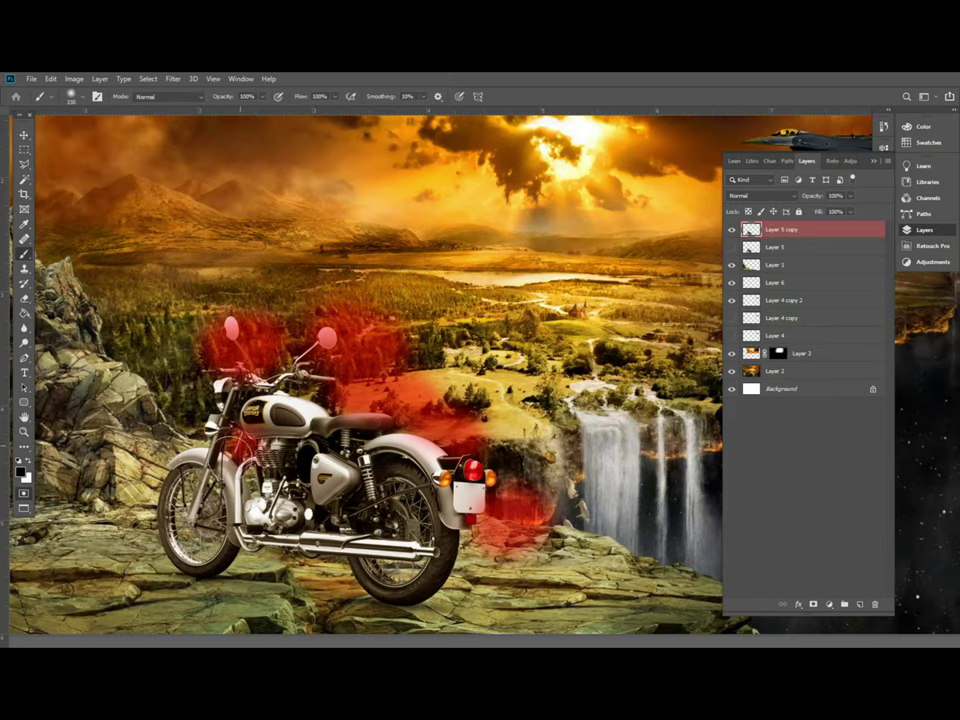
drag(215, 420, 265, 495)
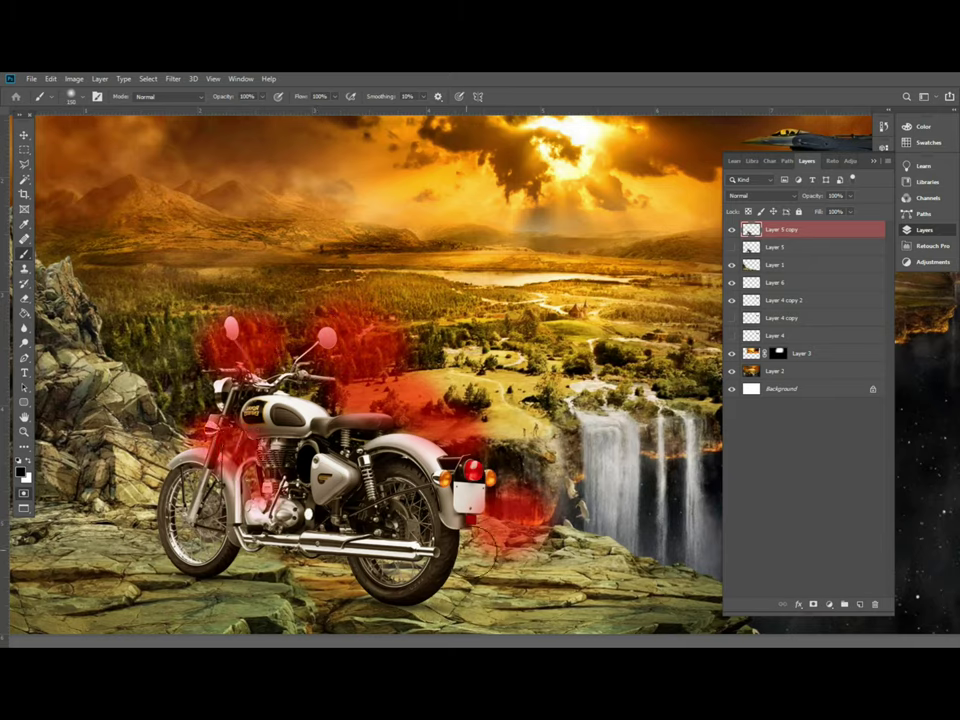
drag(485, 535, 470, 605)
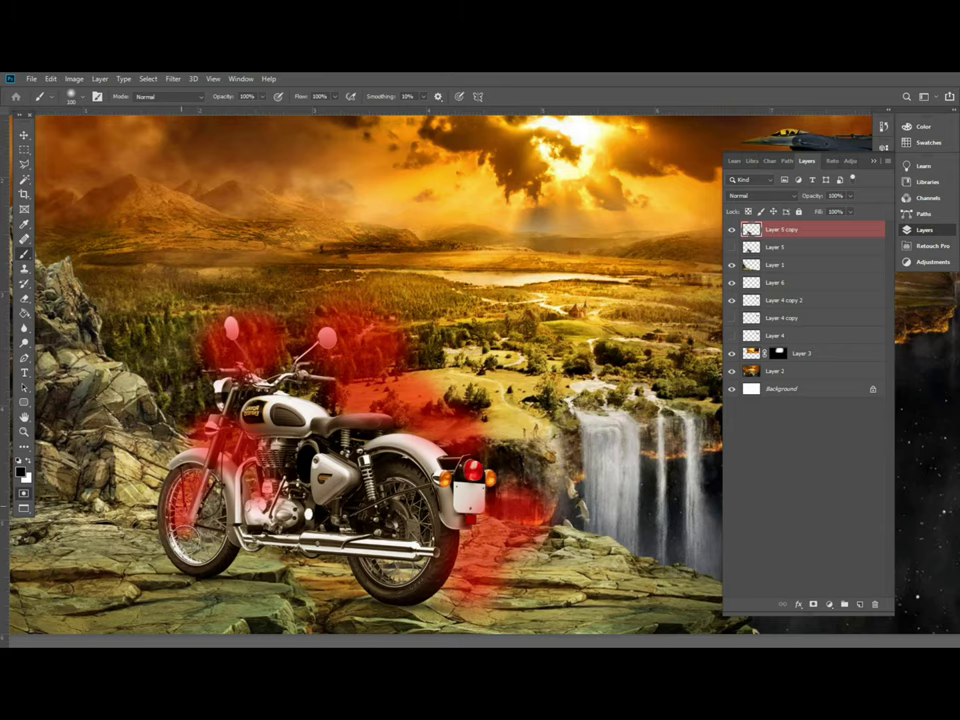
drag(180, 480, 195, 560)
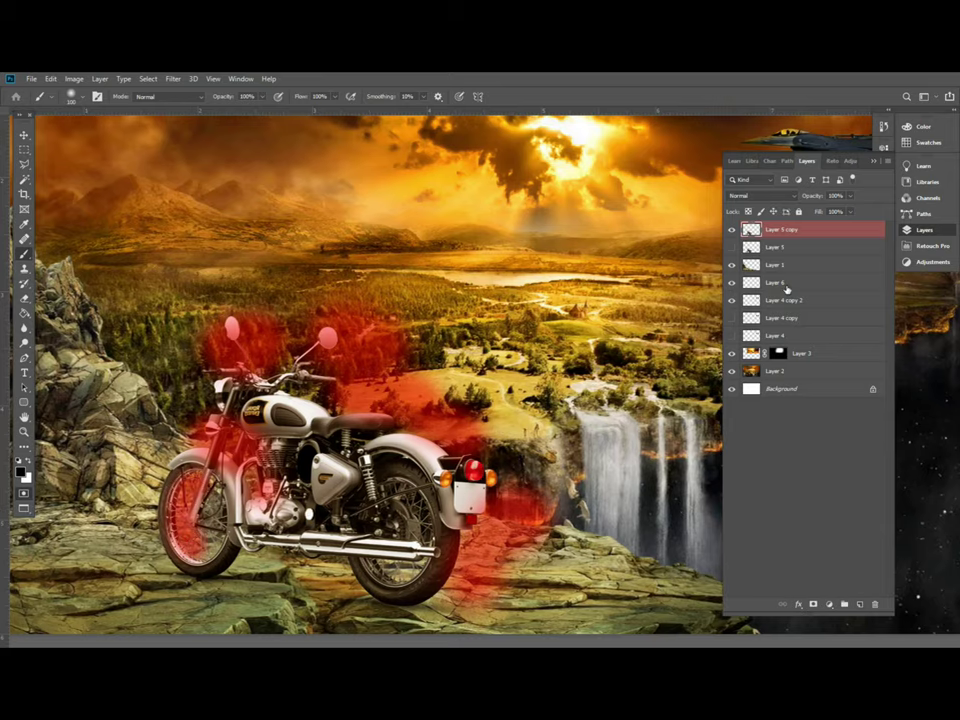
key(q)
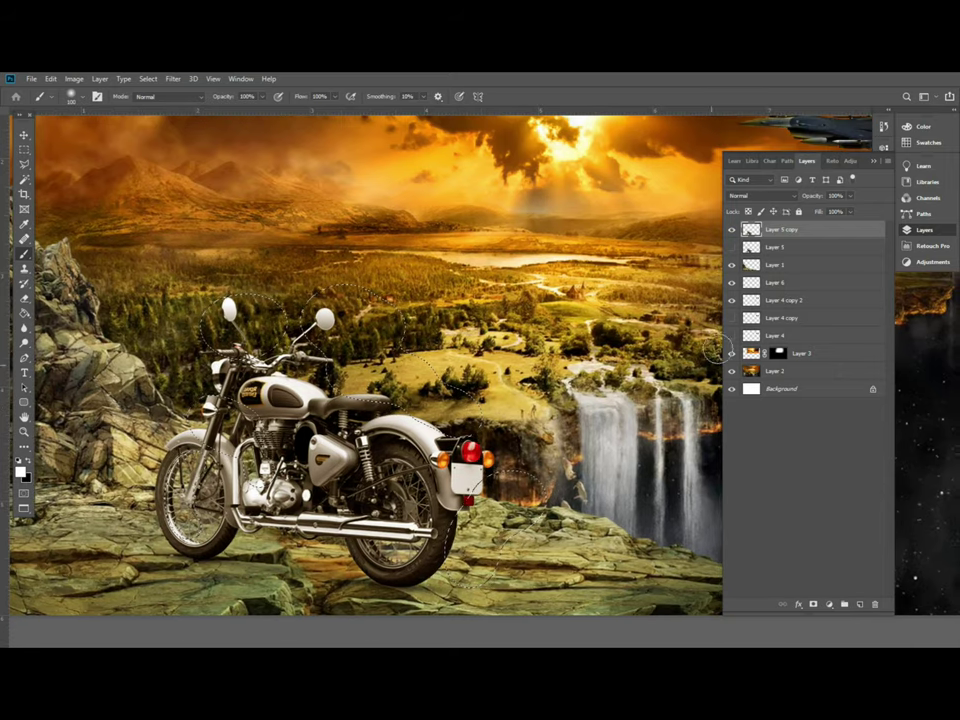
Copy the selected bike parts to new Layer 7 and give it a yellow Color Overlay
key(ctrl+j)
key(ctrl+minus)
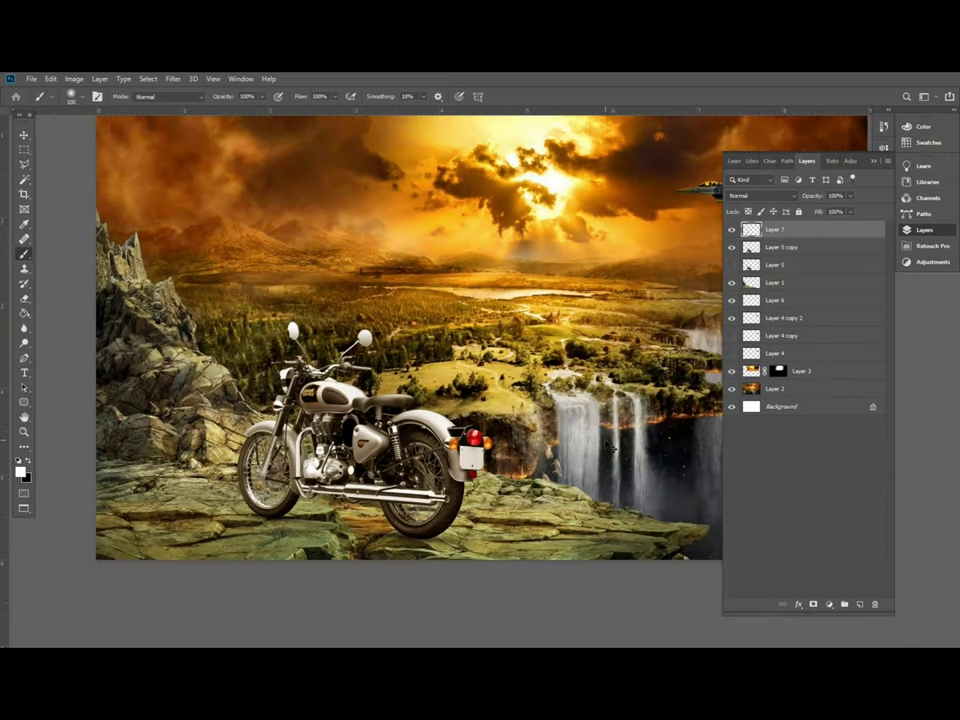
double_click(800, 229)
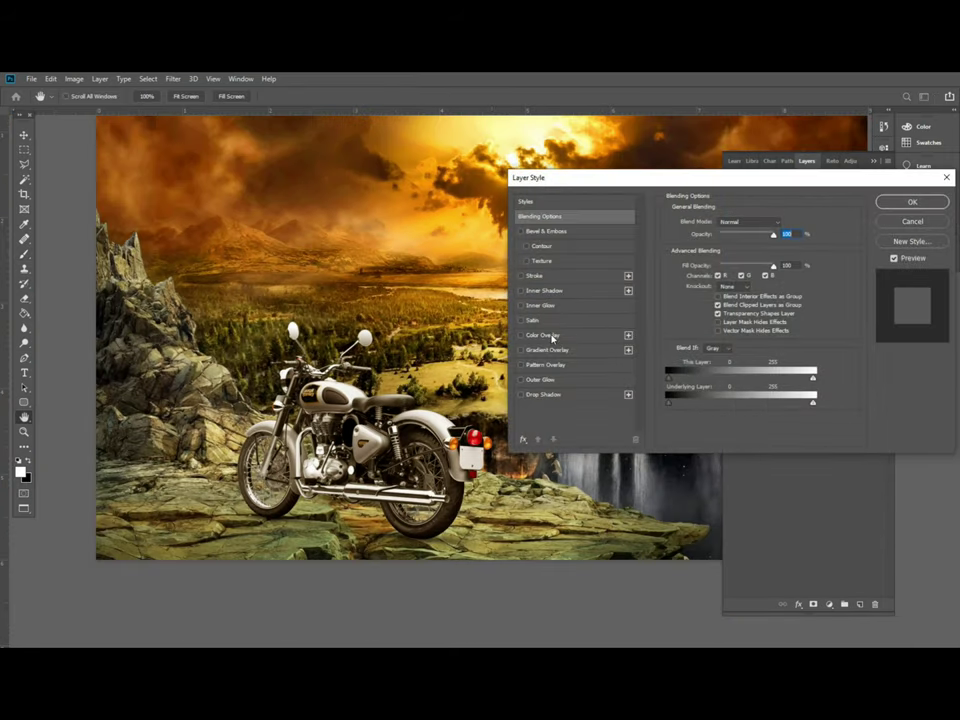
click(545, 335)
key(Return)
key(b)
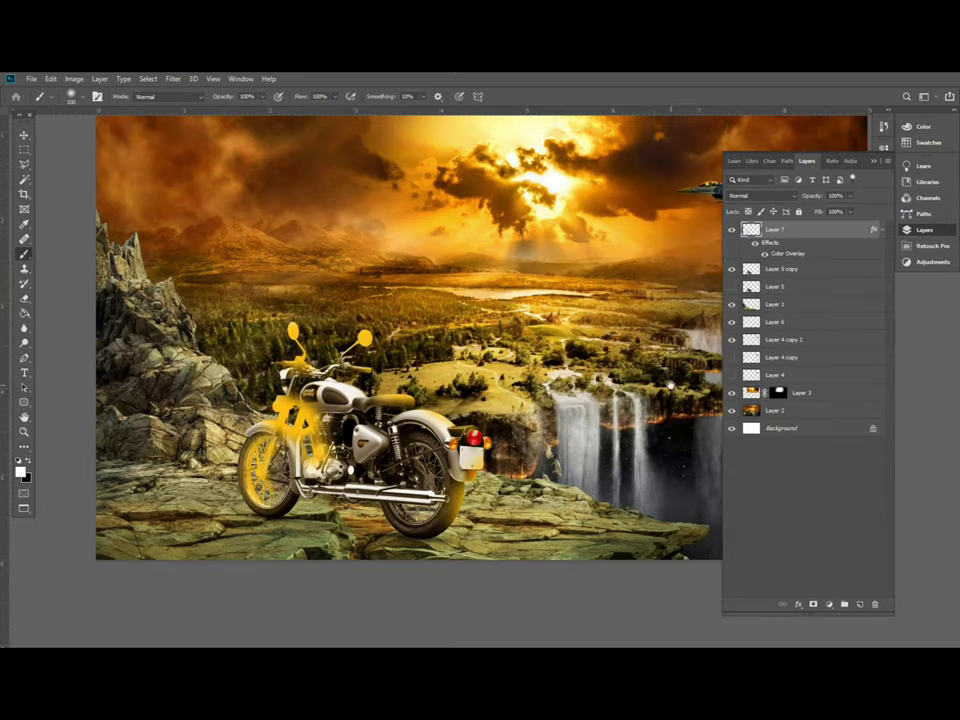
scroll(612, 370, right, 2)
Clear Layer 7's layer style and set its blend mode to Overlay
right_click(789, 262)
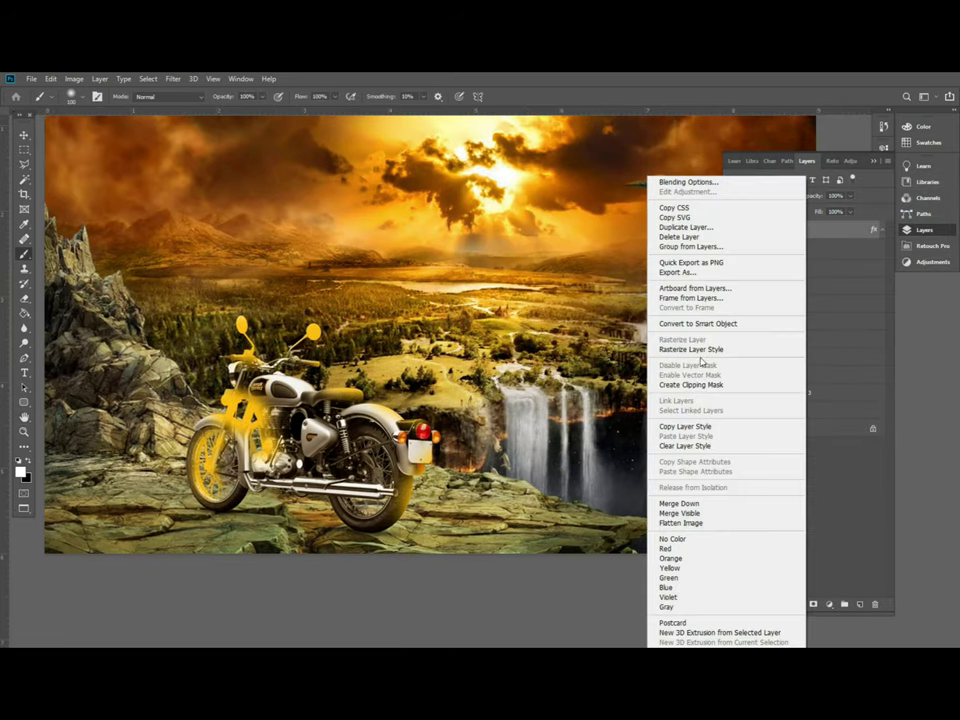
click(720, 345)
click(796, 200)
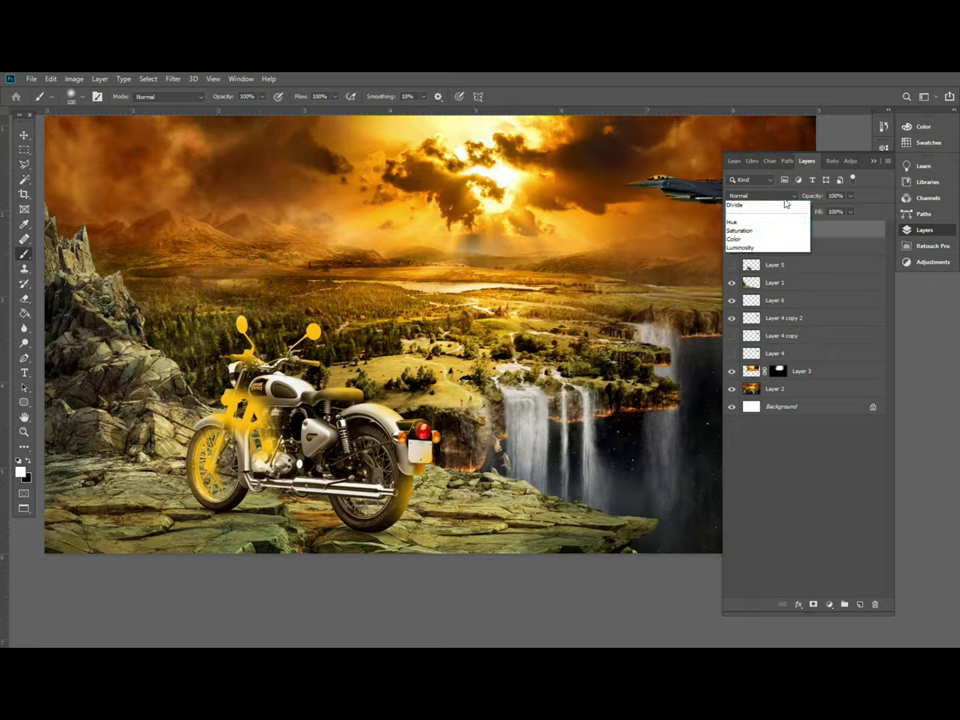
click(742, 337)
scroll(365, 428, up, 2)
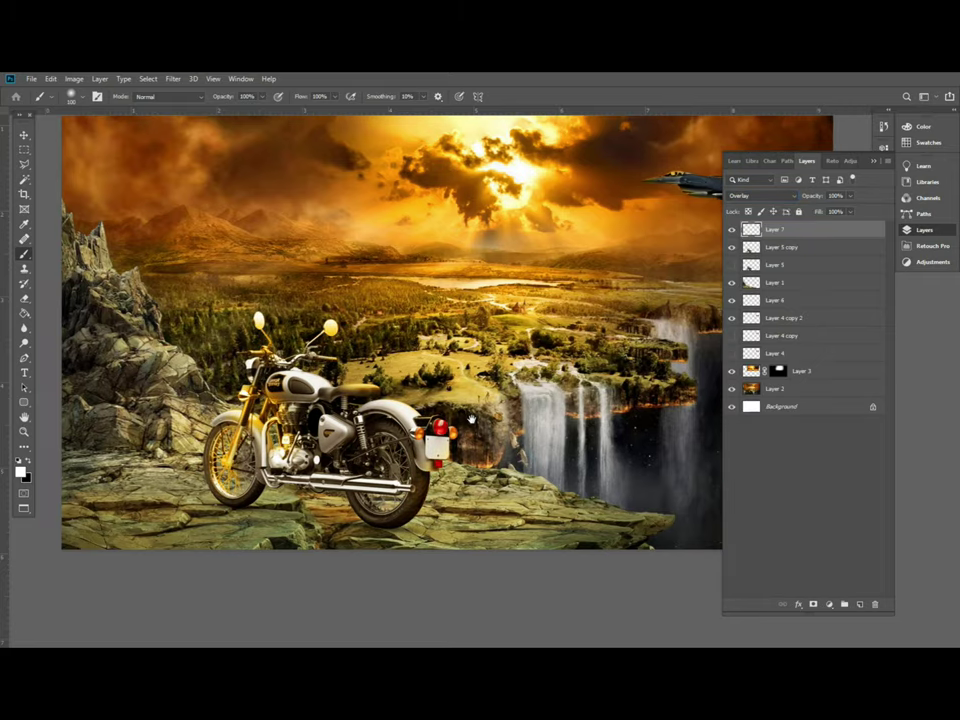
scroll(365, 428, up, 3)
drag(365, 428, 460, 223)
Set the Eraser to 30% opacity and move the view to the bike's front and mirrors
key(e)
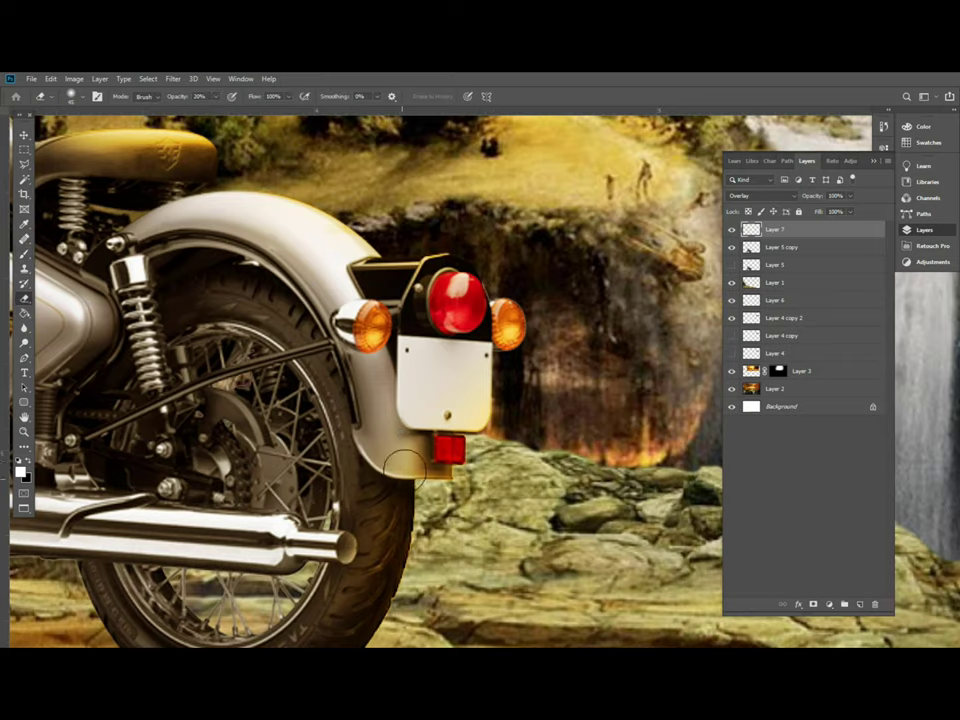
key(3)
mouse_move(350, 515)
mouse_down()
mouse_move(381, 425)
mouse_move(620, 447)
mouse_up()
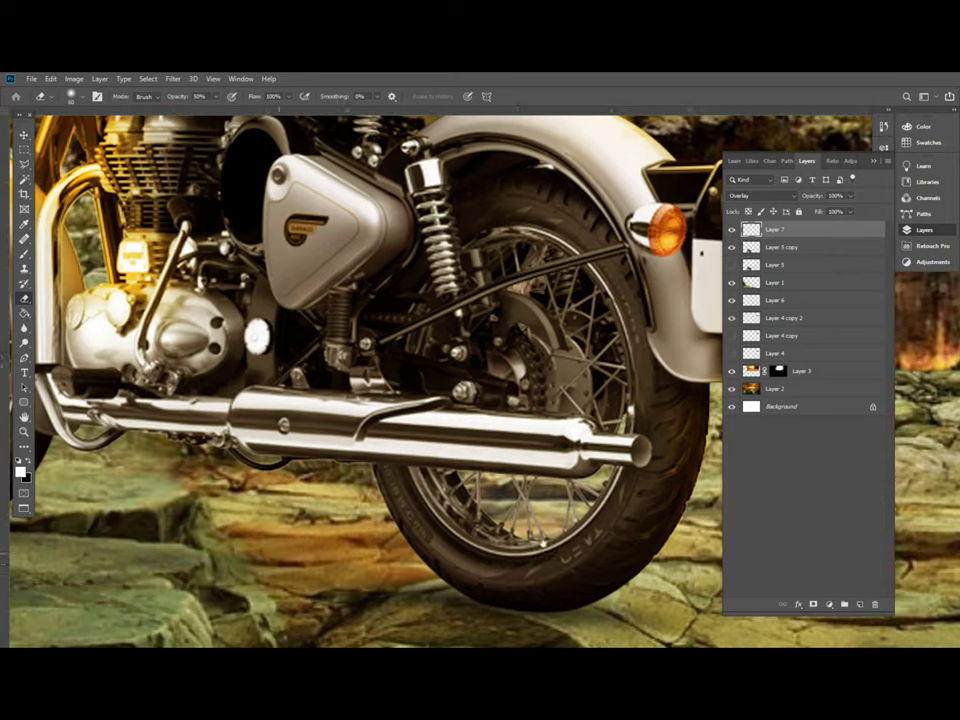
drag(388, 440, 403, 487)
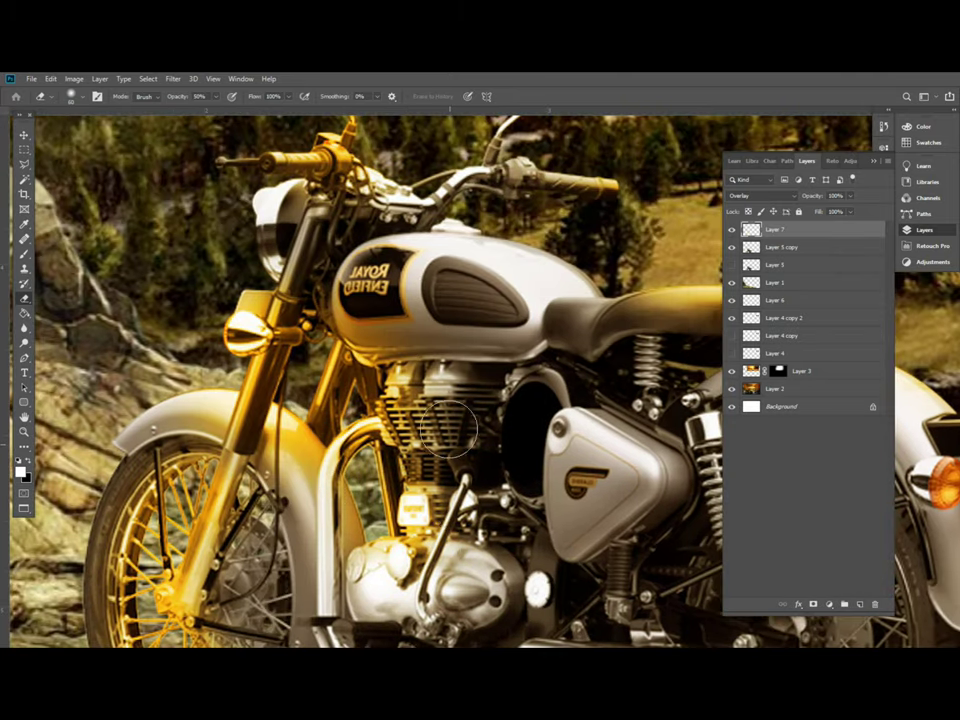
drag(405, 487, 448, 528)
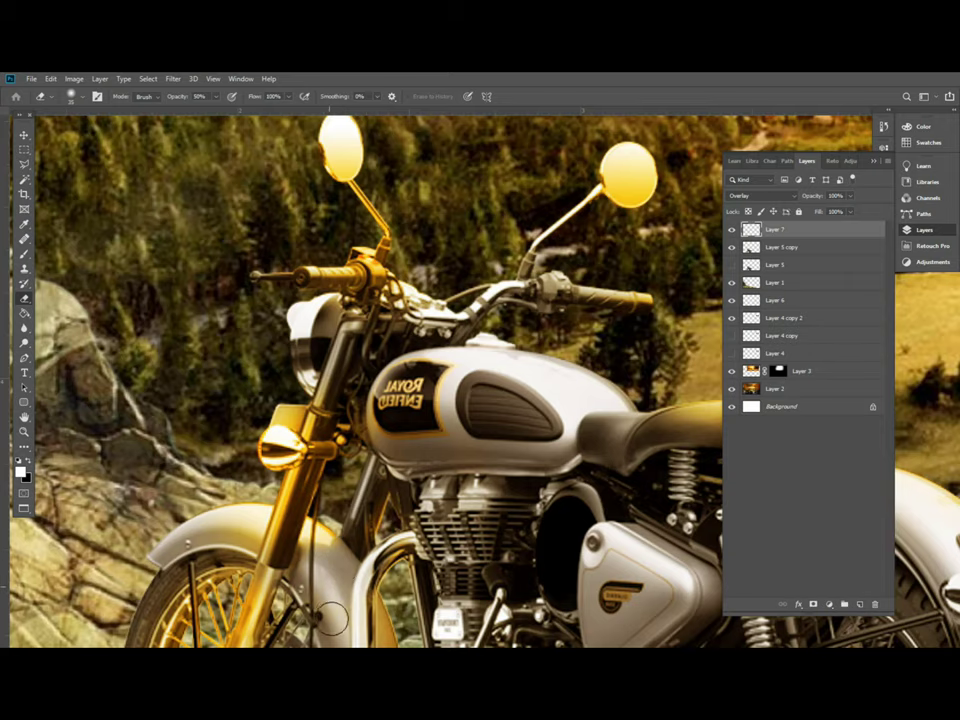
scroll(312, 576, down, 2)
scroll(332, 455, down, 3)
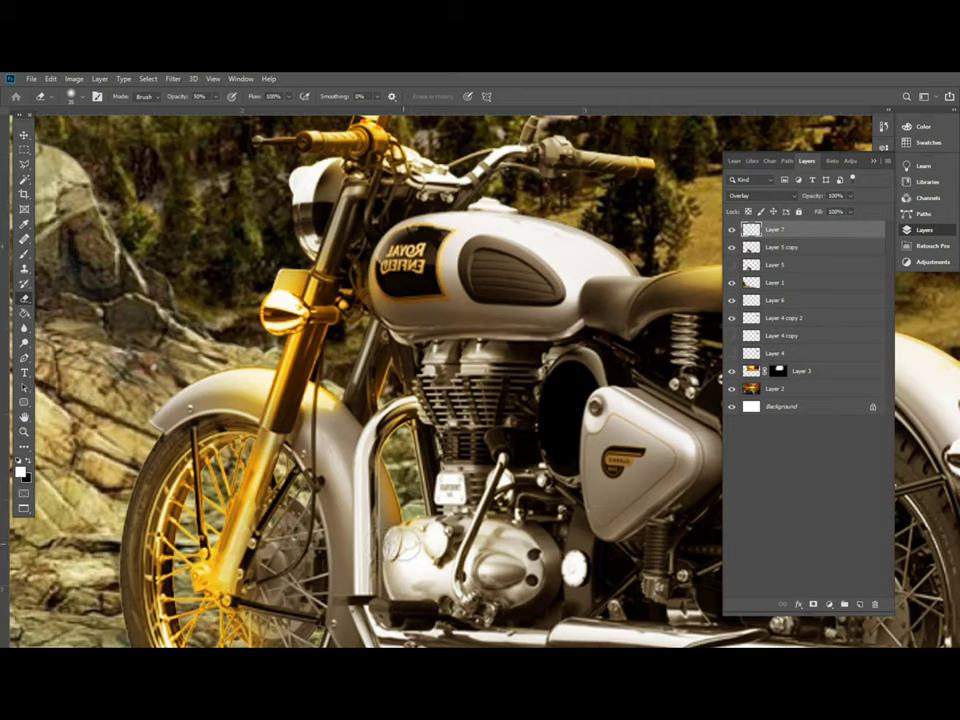
scroll(330, 490, up, 2)
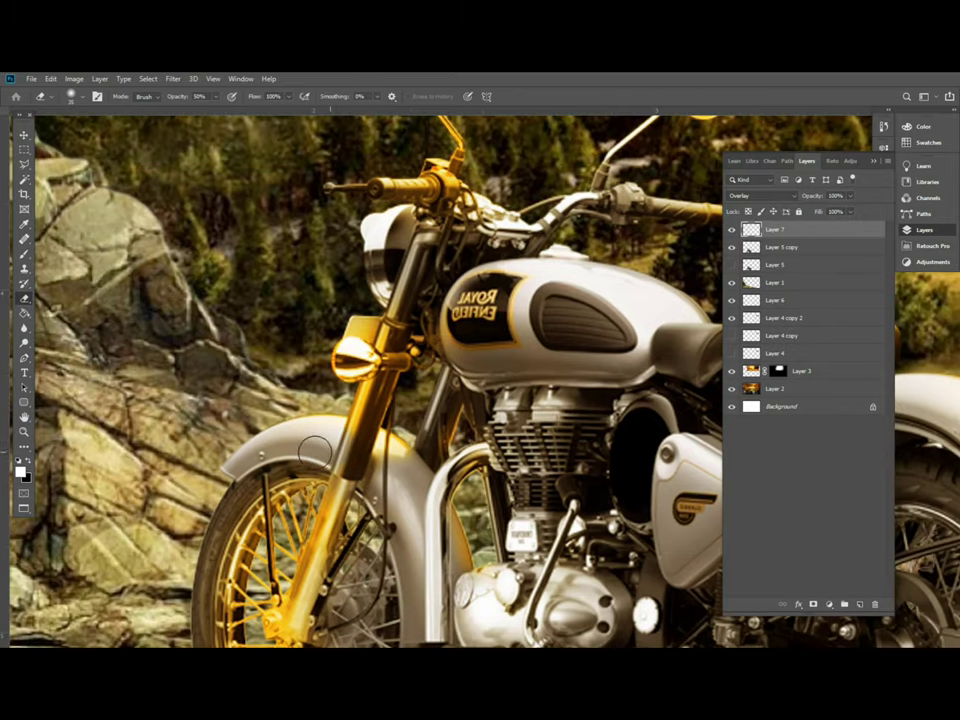
scroll(310, 438, up, 1)
Erase the gold tint from the front fork tube, tank logo and left handlebar grip
mouse_move(381, 414)
mouse_down()
mouse_move(376, 395)
mouse_move(367, 425)
mouse_up()
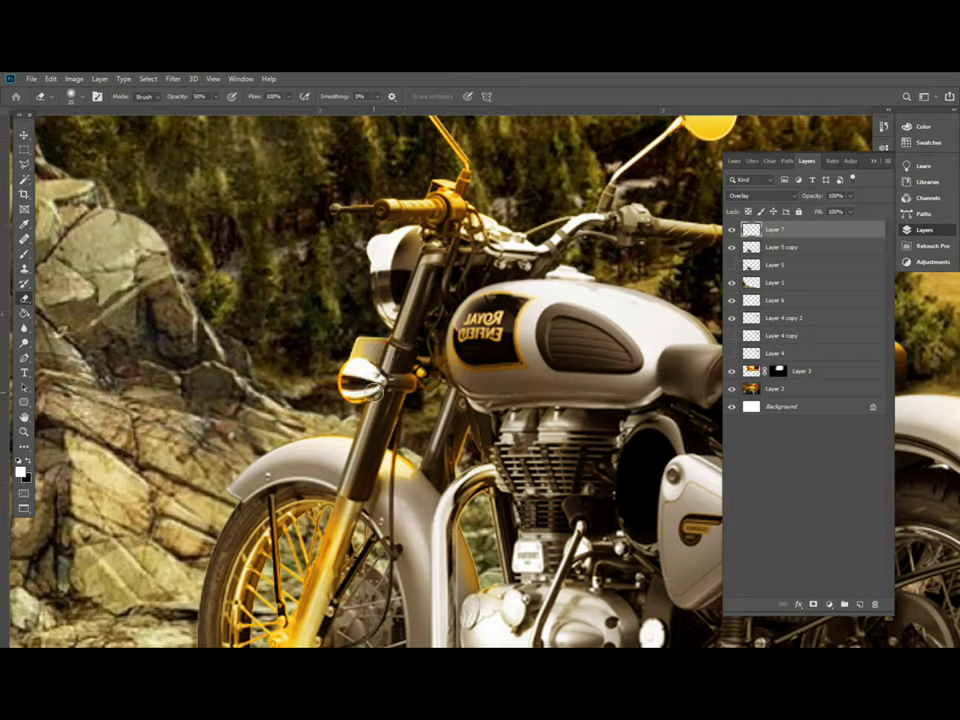
drag(465, 320, 479, 350)
scroll(508, 340, up, 3)
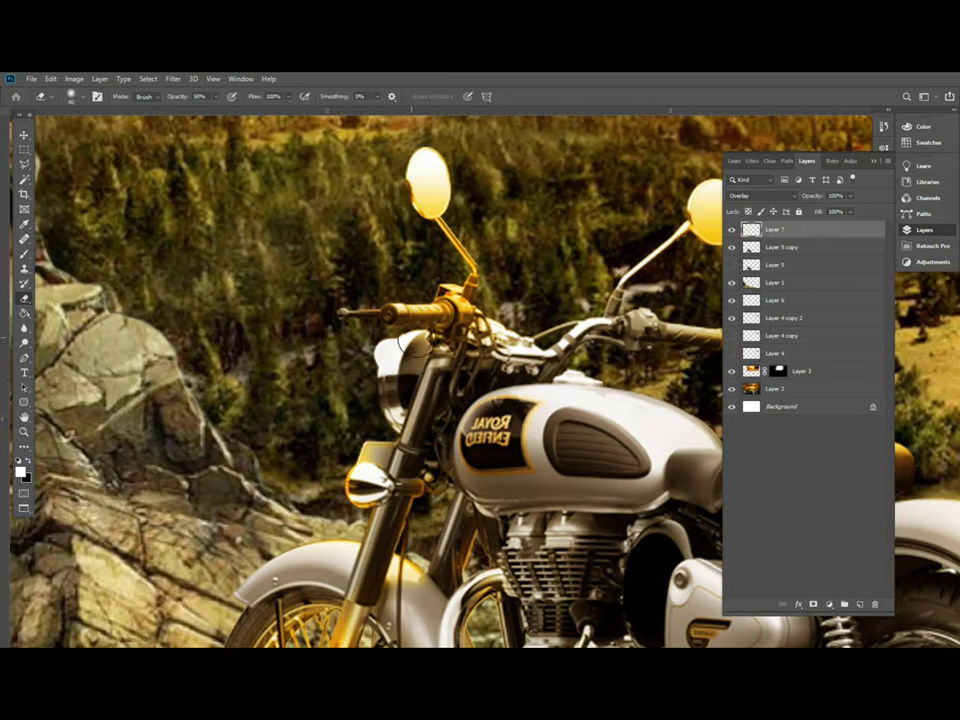
drag(405, 313, 463, 326)
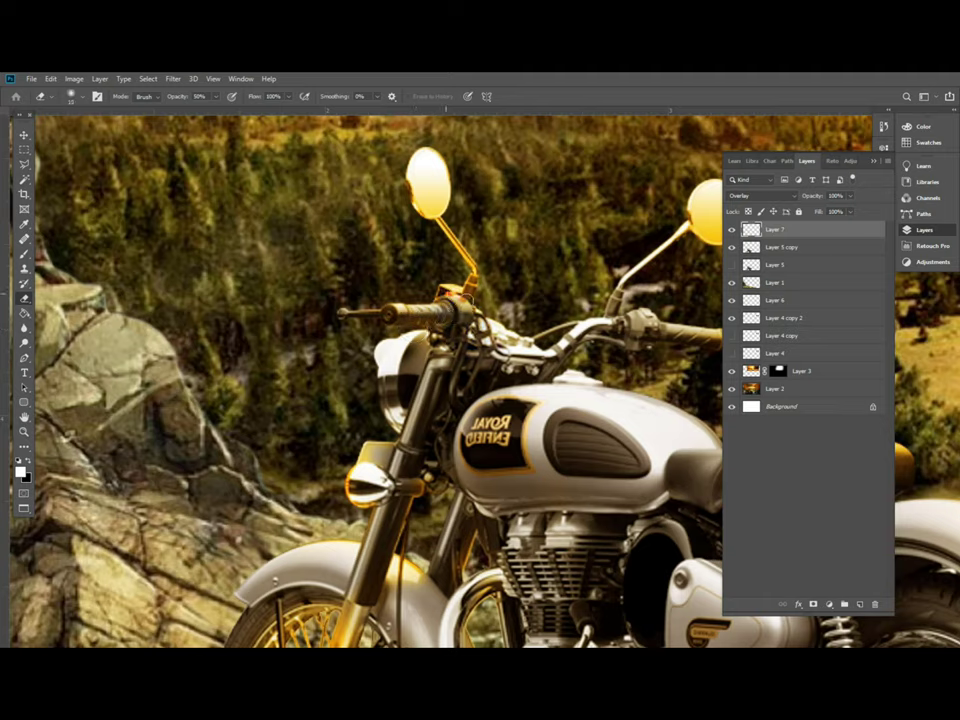
scroll(485, 368, down, 2)
scroll(485, 368, down, 1)
scroll(485, 368, up, 1)
scroll(488, 388, up, 2)
ctrl+right_click(527, 458)
Lasso the tank emblem on Layer 5 copy, copy it to its own layer and flip it horizontally
click(546, 469)
scroll(546, 469, up, 1)
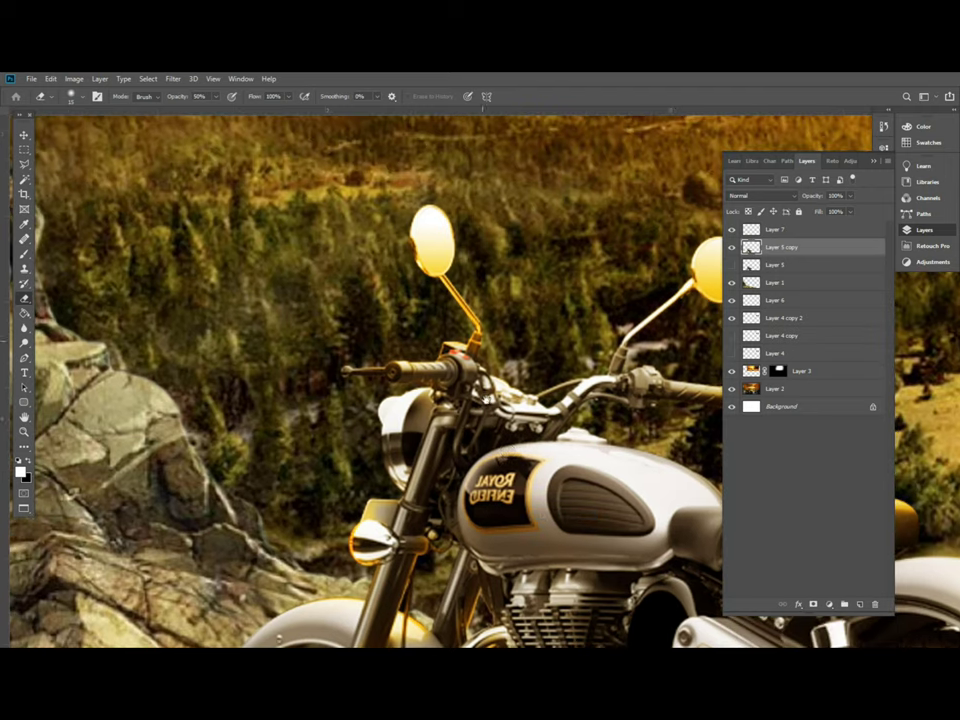
key(l)
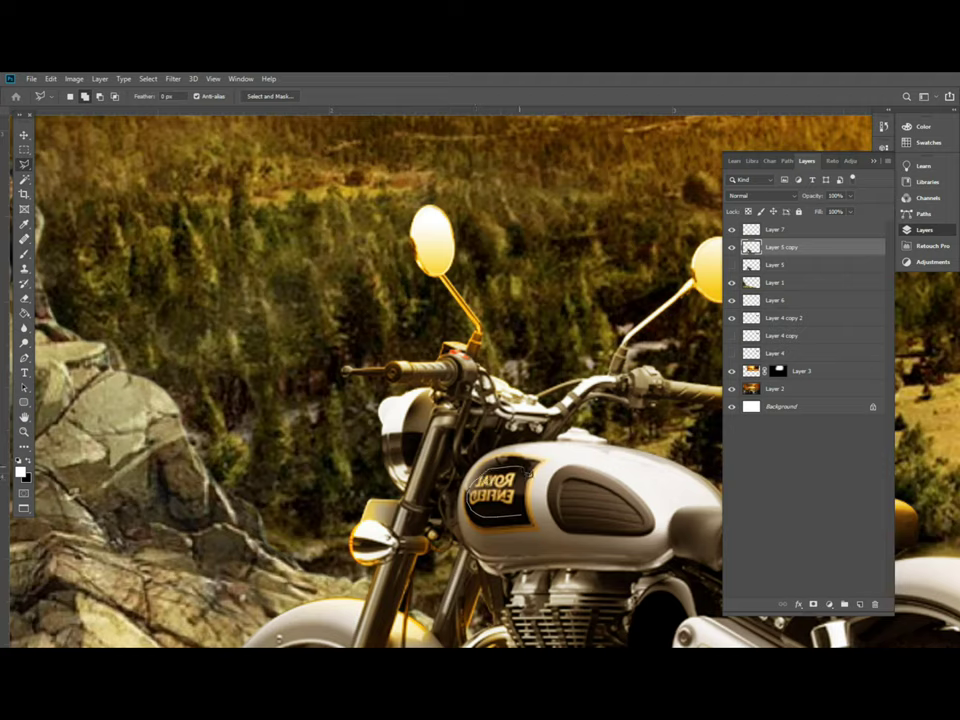
key(ctrl+j)
key(ctrl+t)
right_click(511, 510)
click(536, 495)
key(Return)
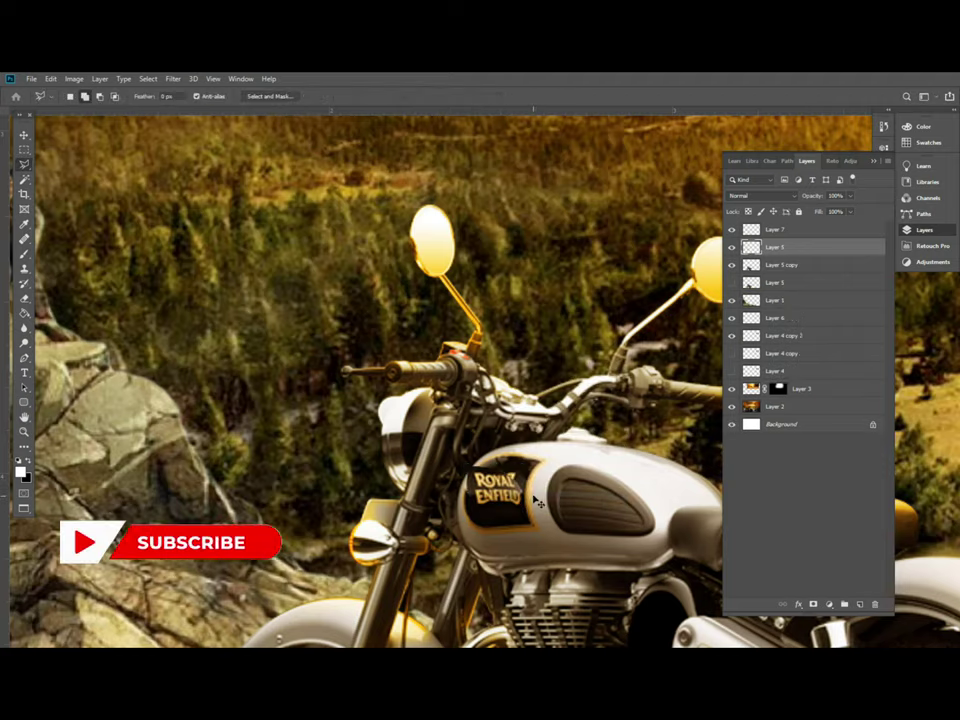
Skew the flipped emblem to fit the tank, erase its edges and merge it into Layer 5 copy
key(ctrl+t)
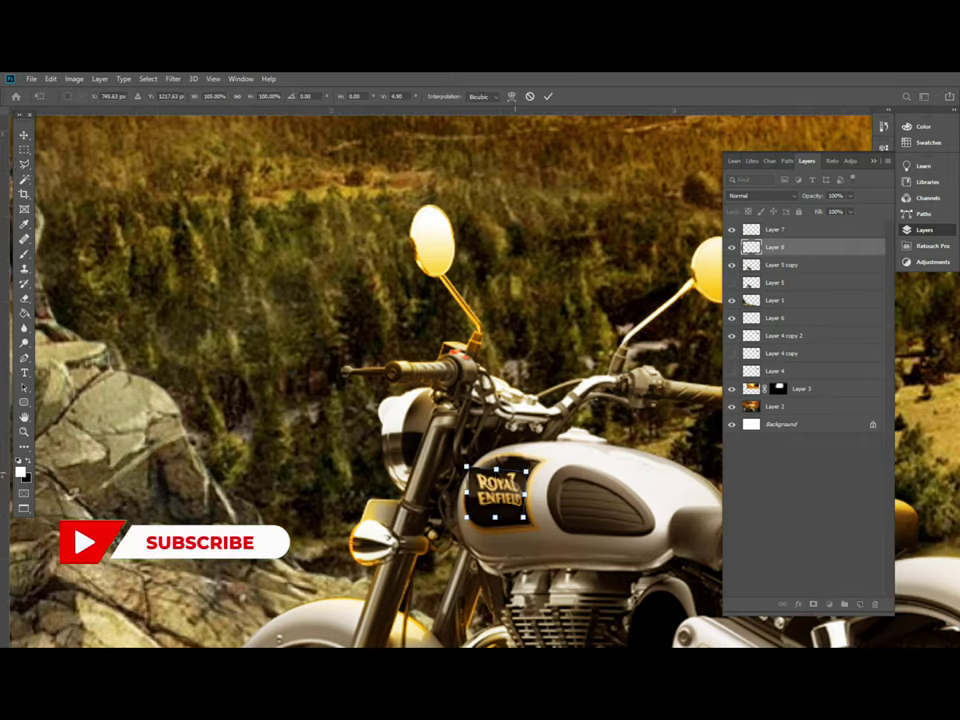
mouse_move(352, 354)
mouse_down()
mouse_move(372, 362)
mouse_move(366, 368)
mouse_up()
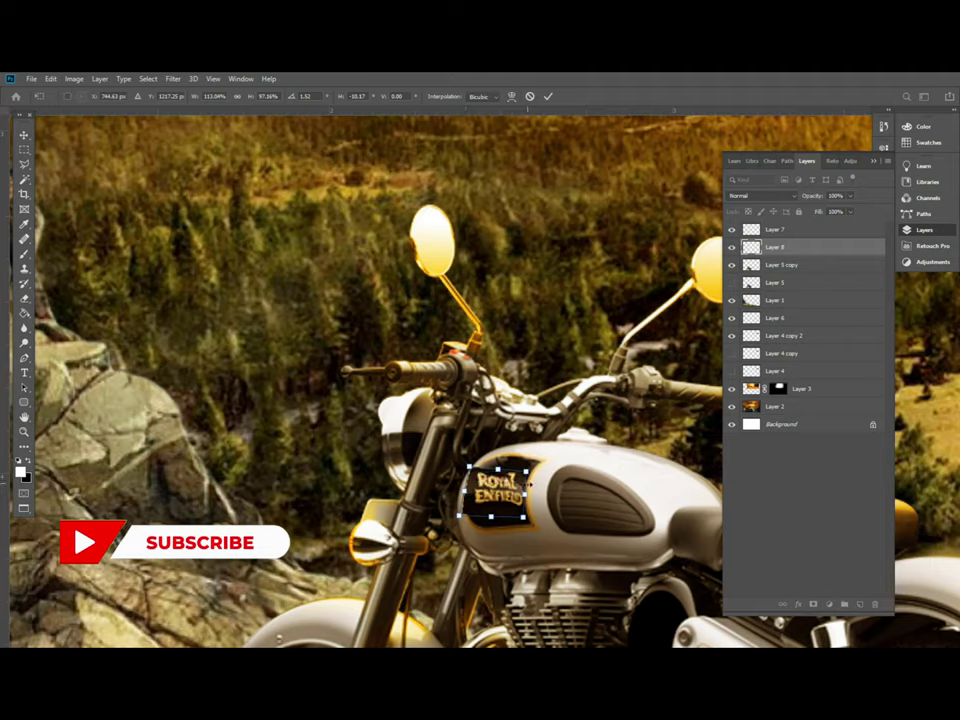
key(Return)
key(e)
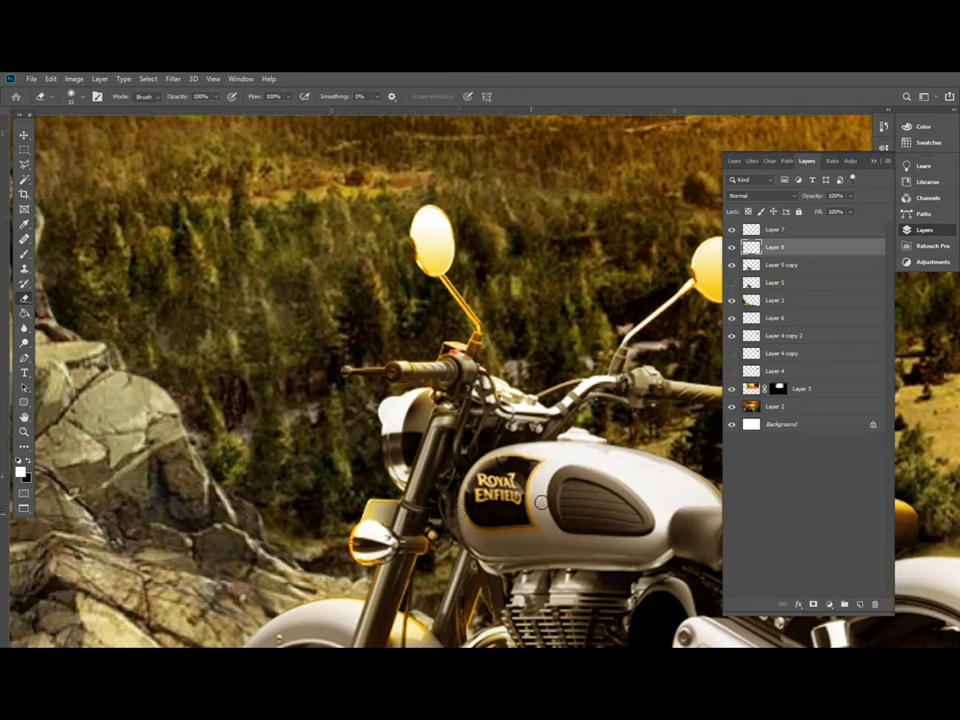
key(Delete)
key(v)
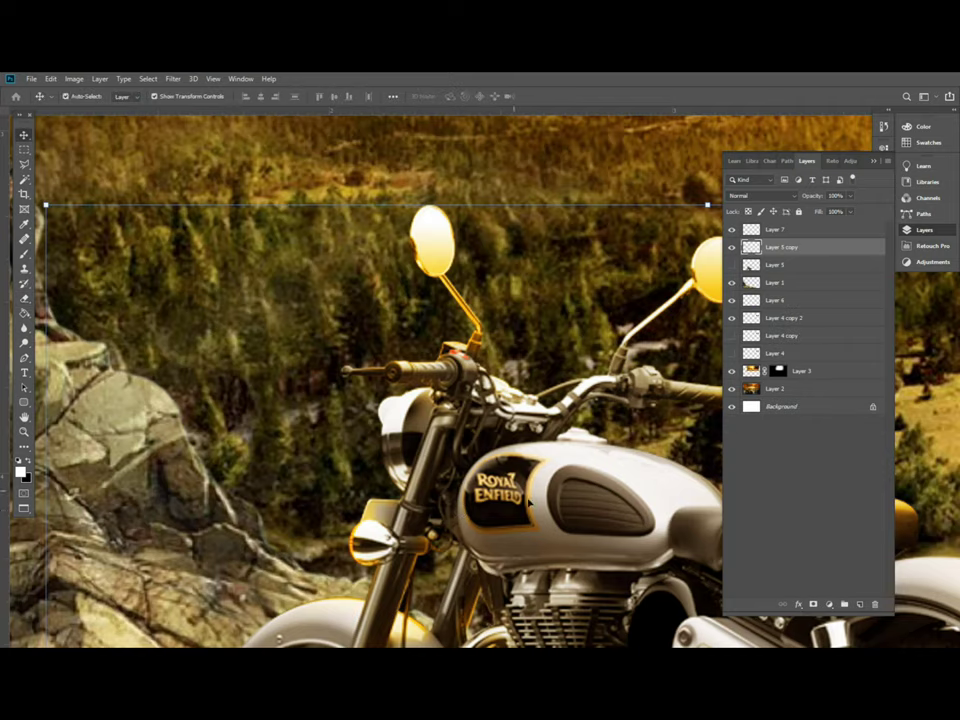
On Layer 7, erase the gold glow from both mirrors and the seat
click(775, 231)
key(b)
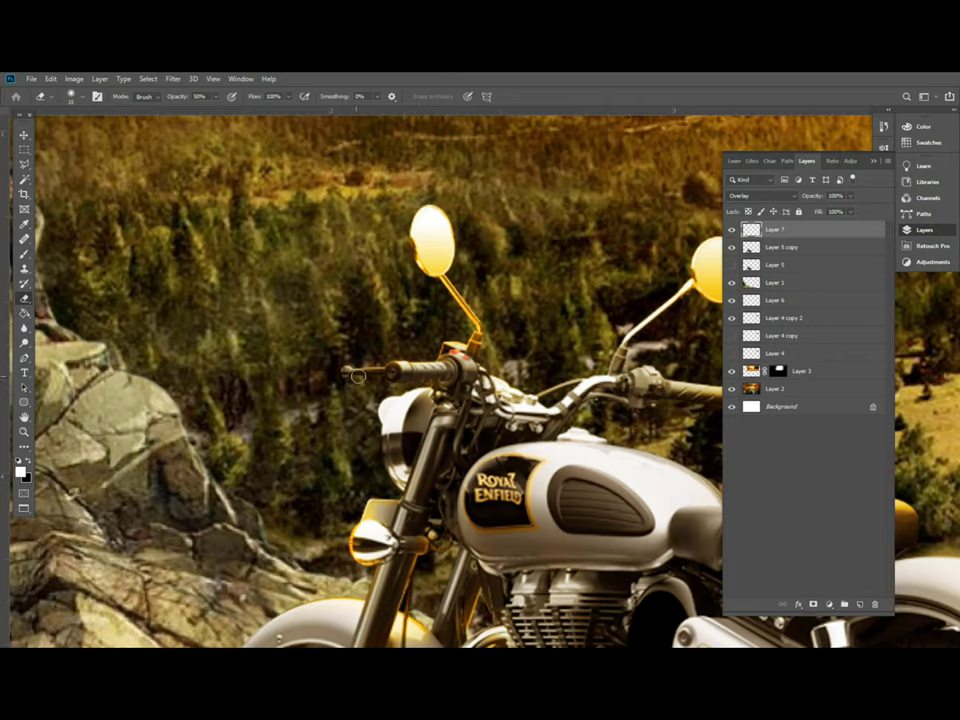
drag(452, 273, 377, 355)
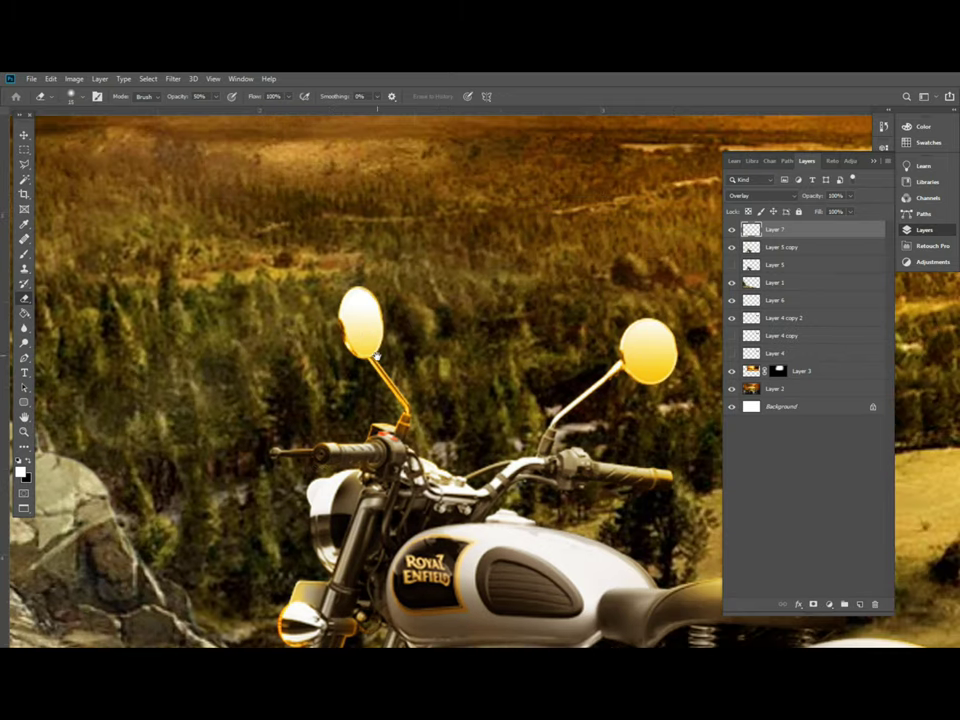
drag(352, 300, 366, 340)
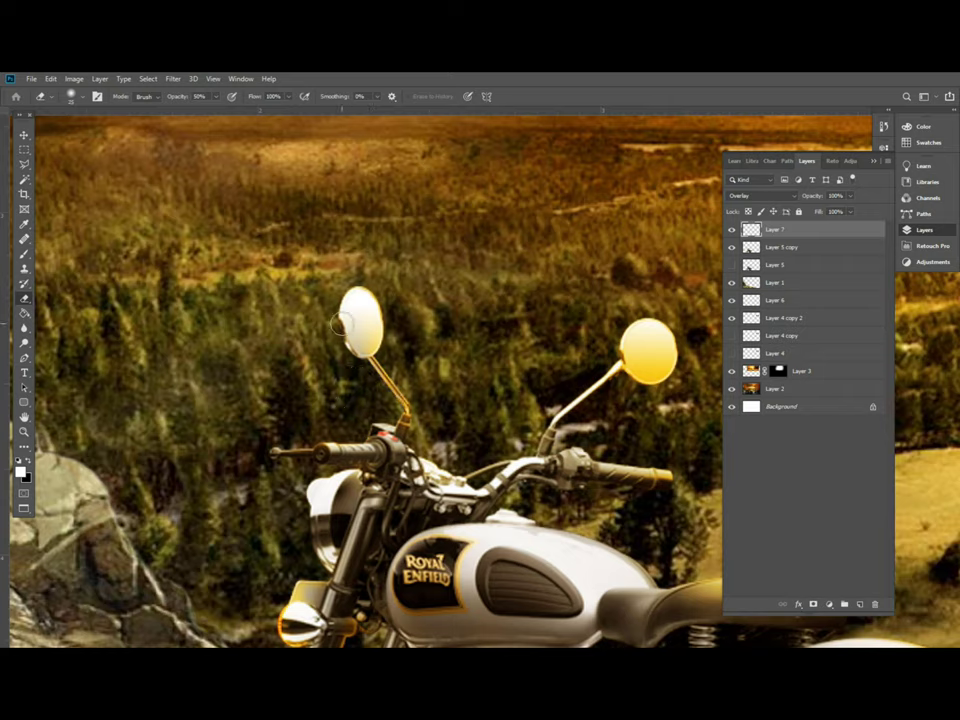
drag(640, 338, 652, 362)
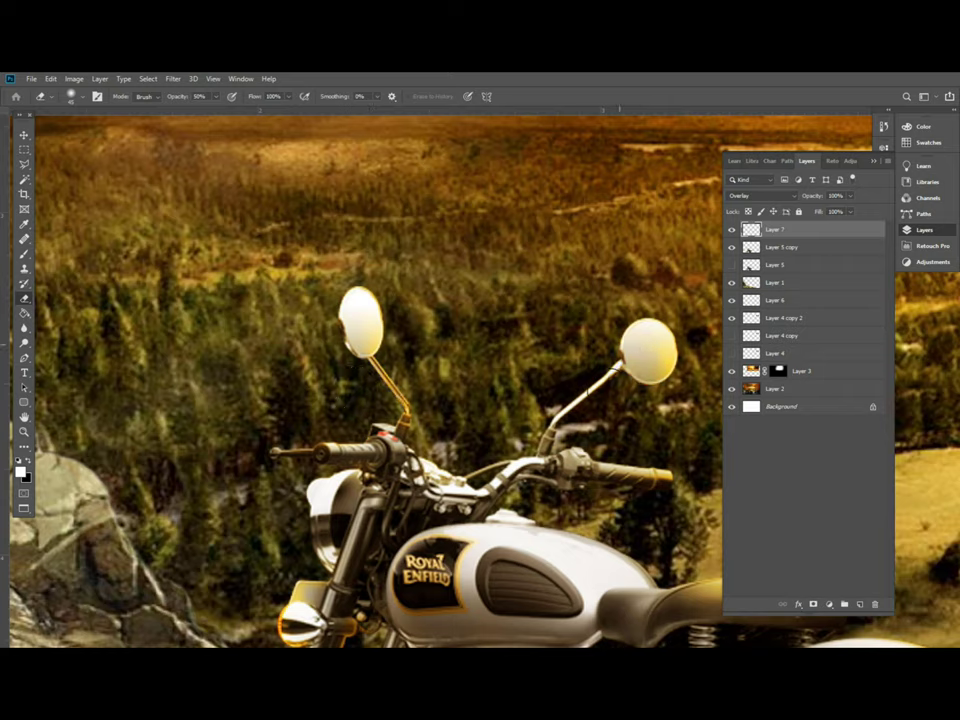
drag(440, 372, 362, 312)
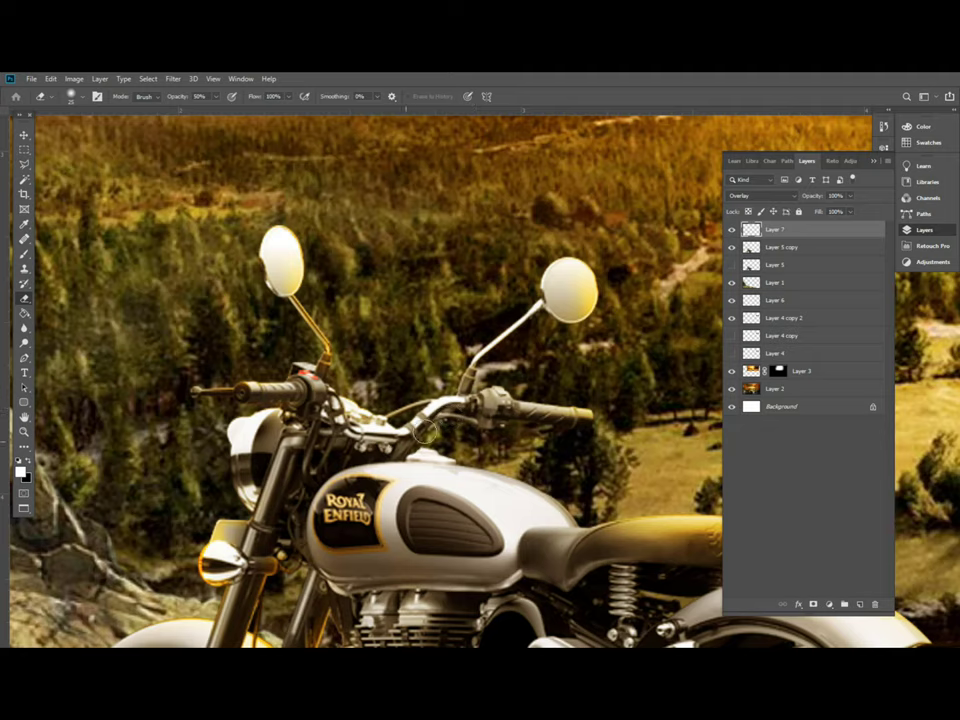
scroll(365, 440, down, 3)
scroll(489, 456, right, 5)
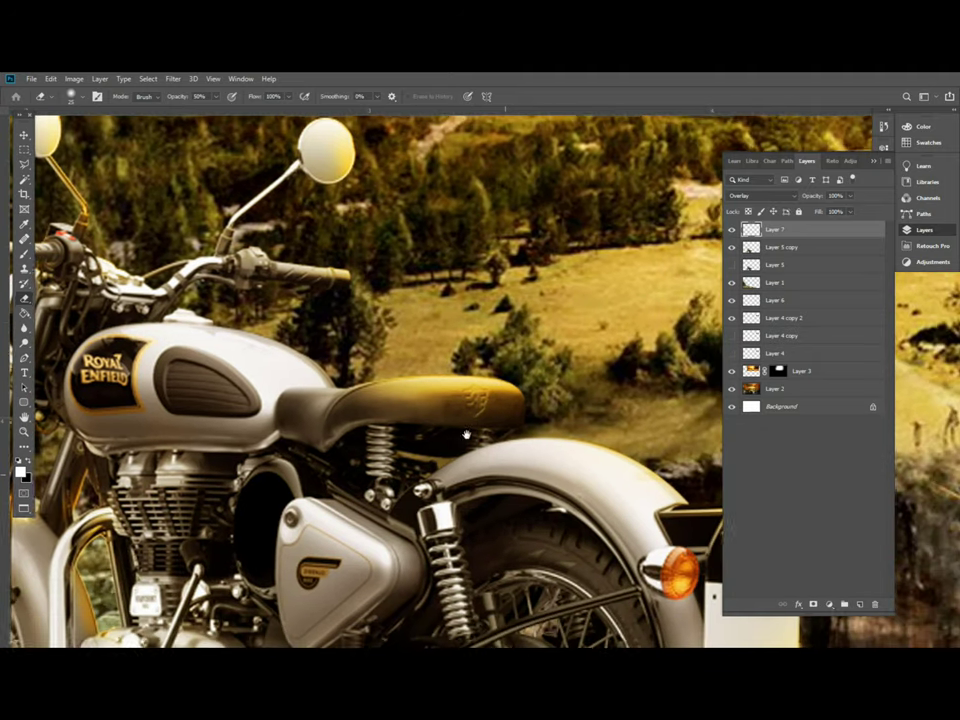
mouse_move(388, 430)
mouse_down()
mouse_move(439, 407)
mouse_move(343, 418)
mouse_move(330, 410)
mouse_move(386, 410)
mouse_up()
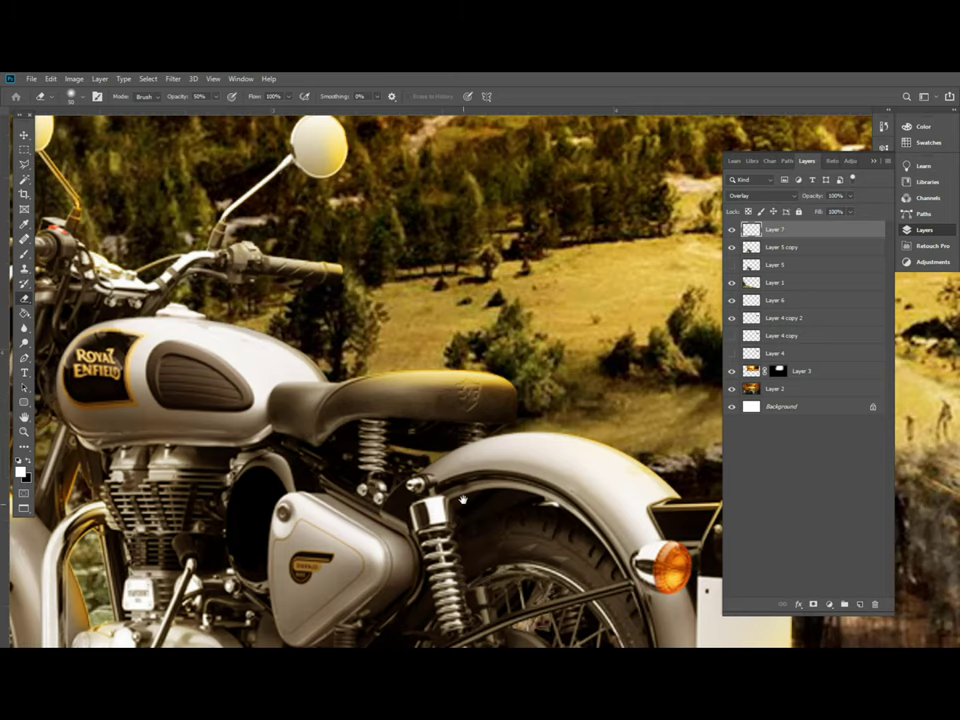
Erase stray gold from the front fork, spokes below the hub and inner rim edge
scroll(379, 414, down, 5)
scroll(379, 414, left, 2)
scroll(379, 414, left, 3)
scroll(379, 414, up, 1)
scroll(340, 425, right, 4)
scroll(340, 425, down, 1)
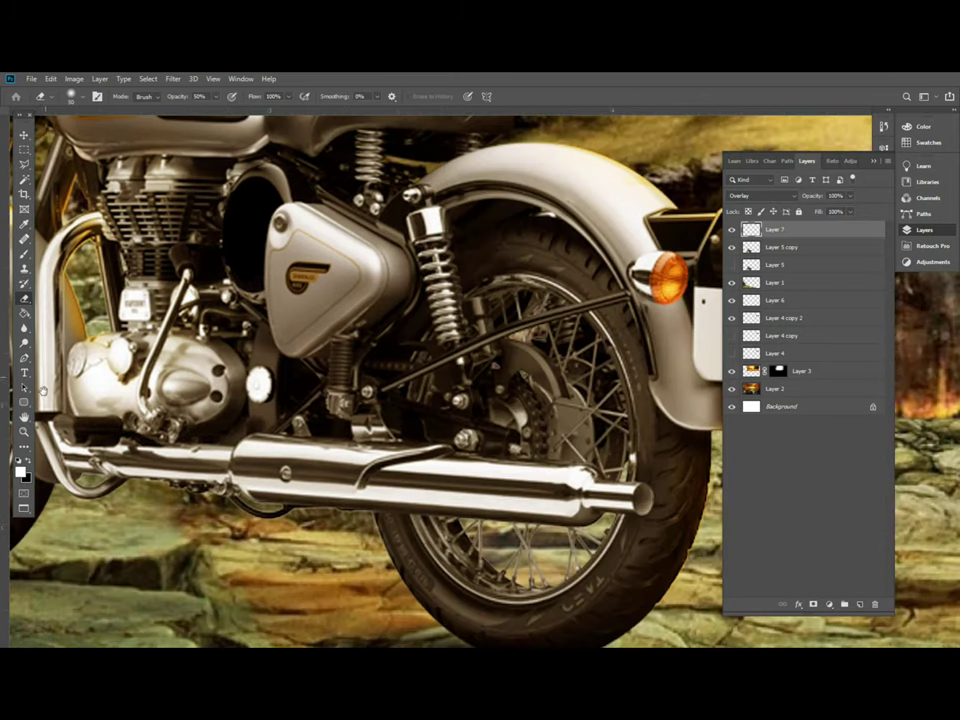
scroll(288, 442, left, 4)
scroll(288, 442, left, 3)
scroll(288, 442, left, 3)
scroll(288, 442, up, 2)
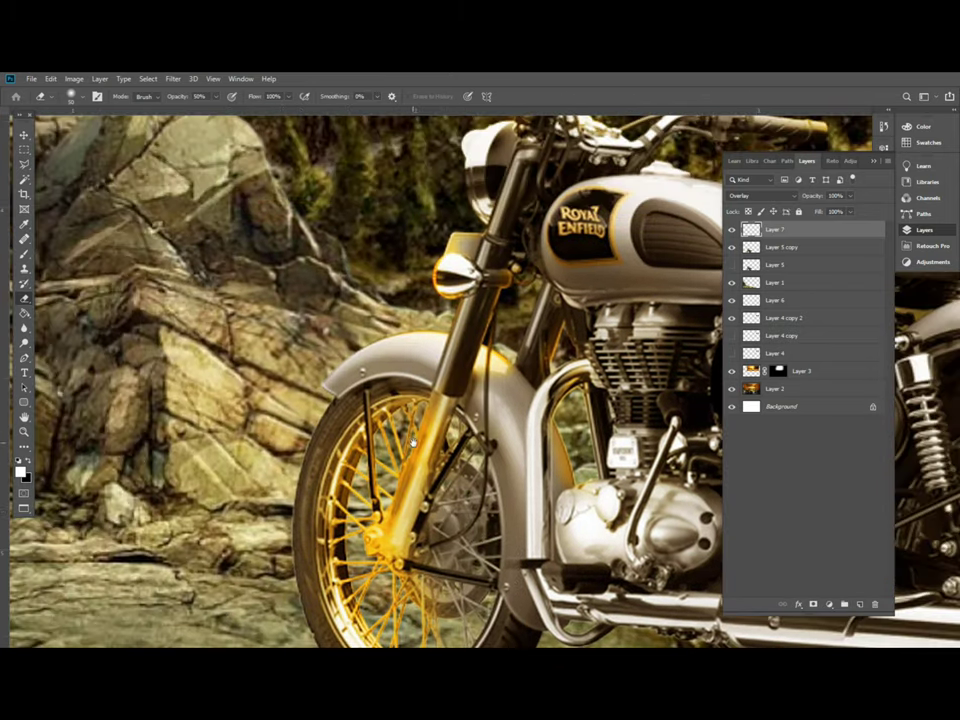
scroll(408, 386, down, 1)
mouse_move(408, 386)
mouse_down()
mouse_move(382, 455)
mouse_move(386, 447)
mouse_up()
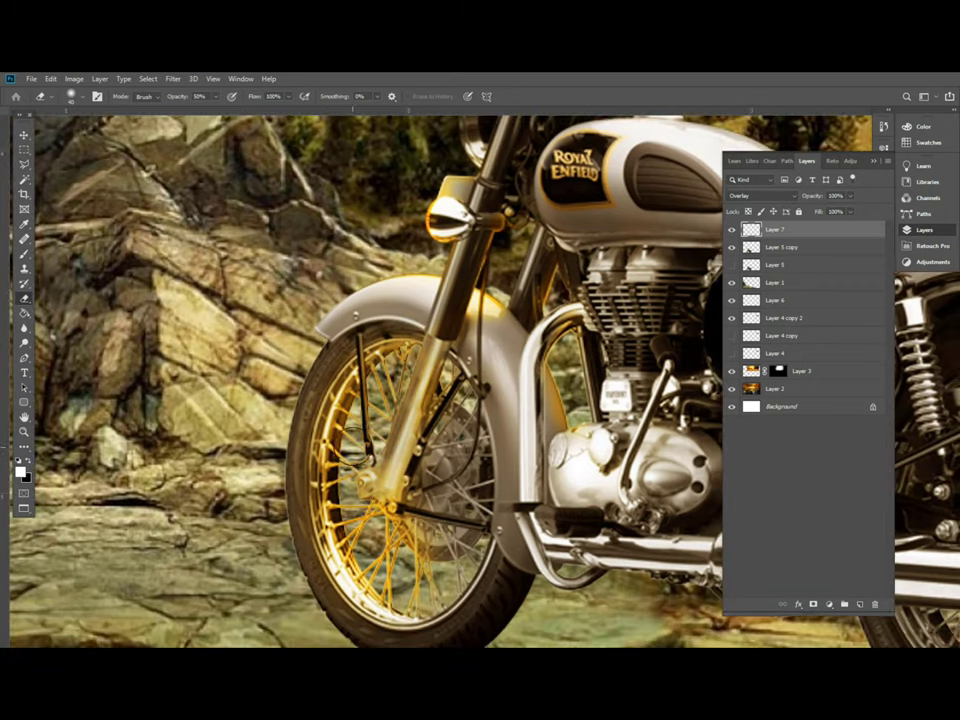
drag(385, 498, 392, 474)
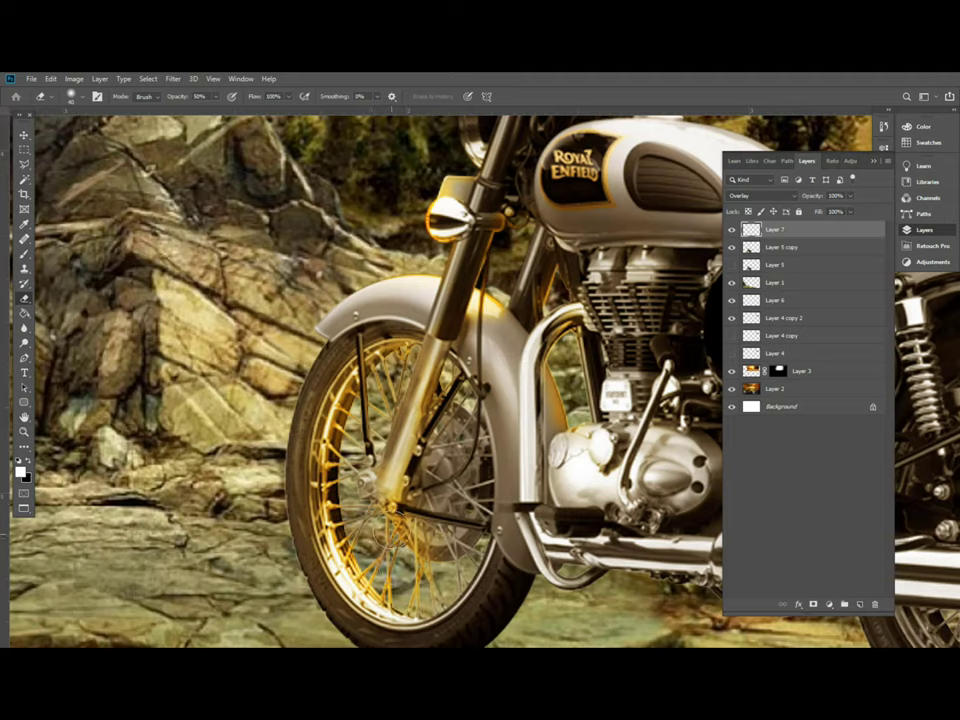
drag(391, 475, 392, 506)
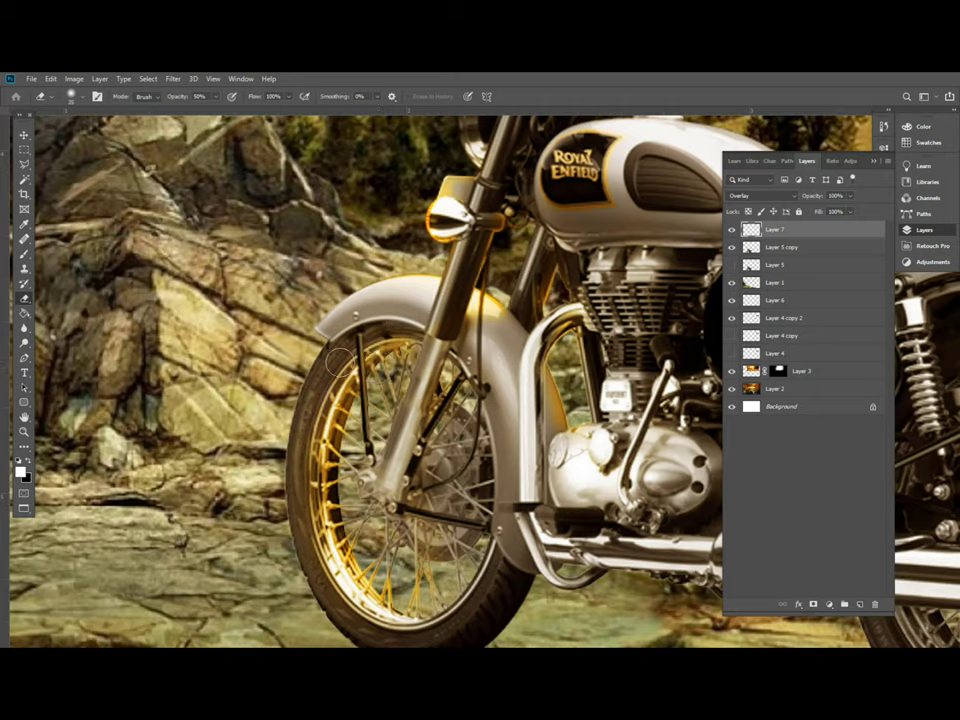
drag(297, 478, 311, 528)
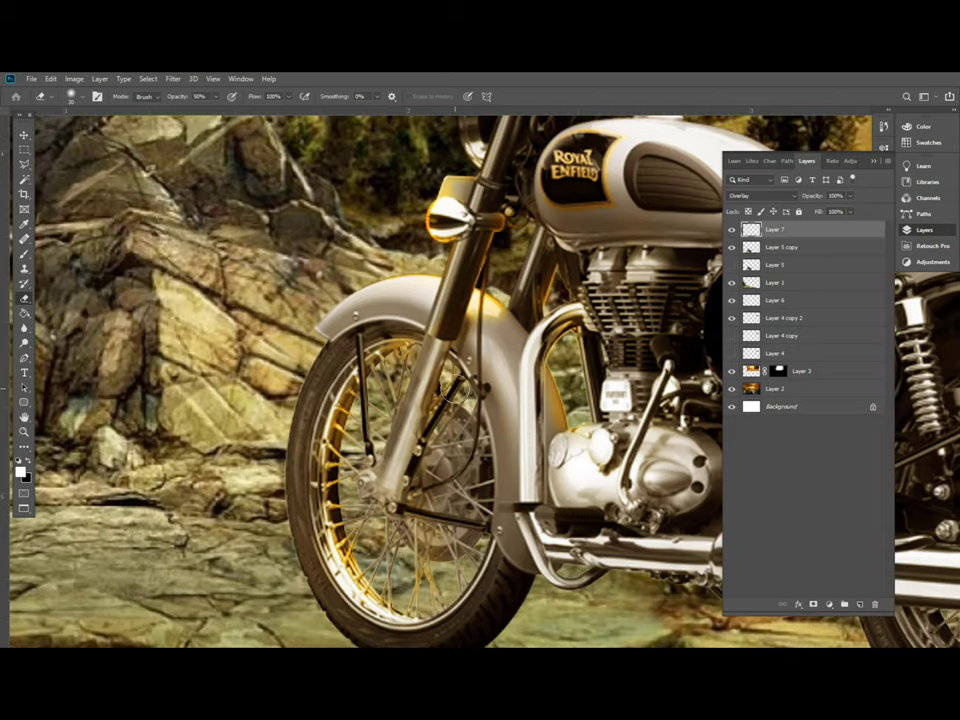
scroll(494, 396, down, 3)
scroll(494, 396, down, 2)
Give Layer 5 copy a midtone Color Balance of 0, 0, -34 toward yellow
key(v)
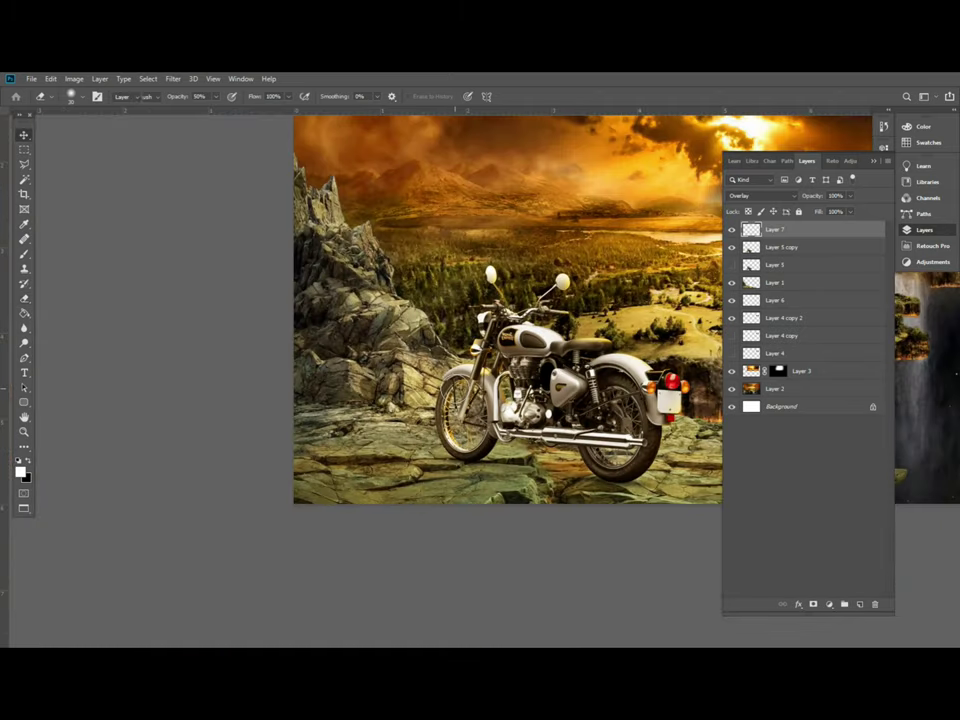
scroll(500, 400, up, 2)
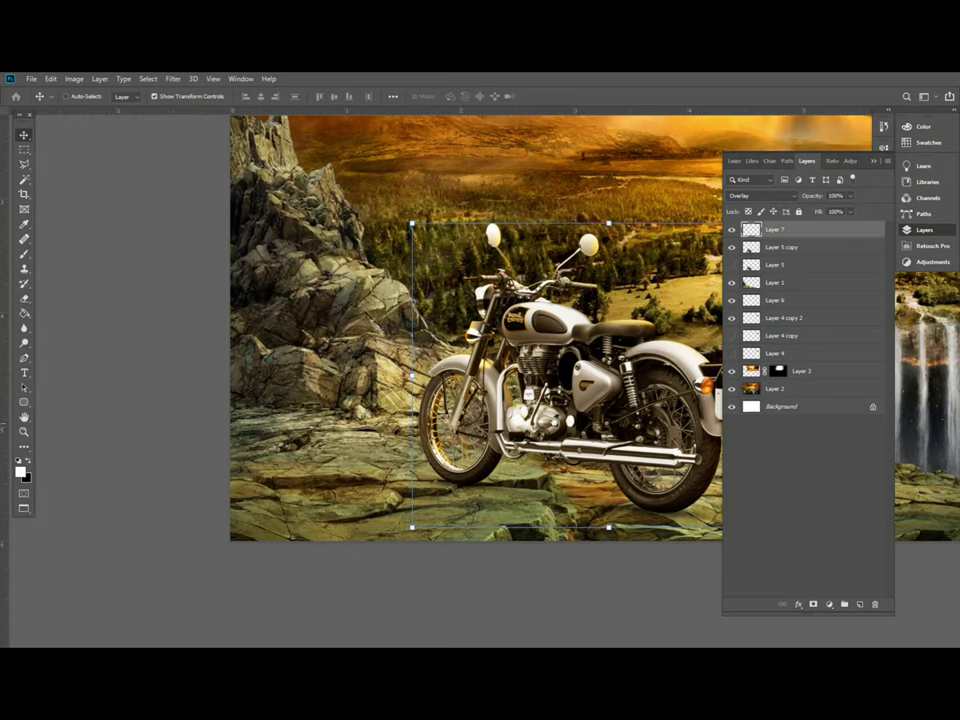
scroll(430, 380, right, 2)
right_click(428, 377)
click(460, 382)
scroll(460, 382, right, 2)
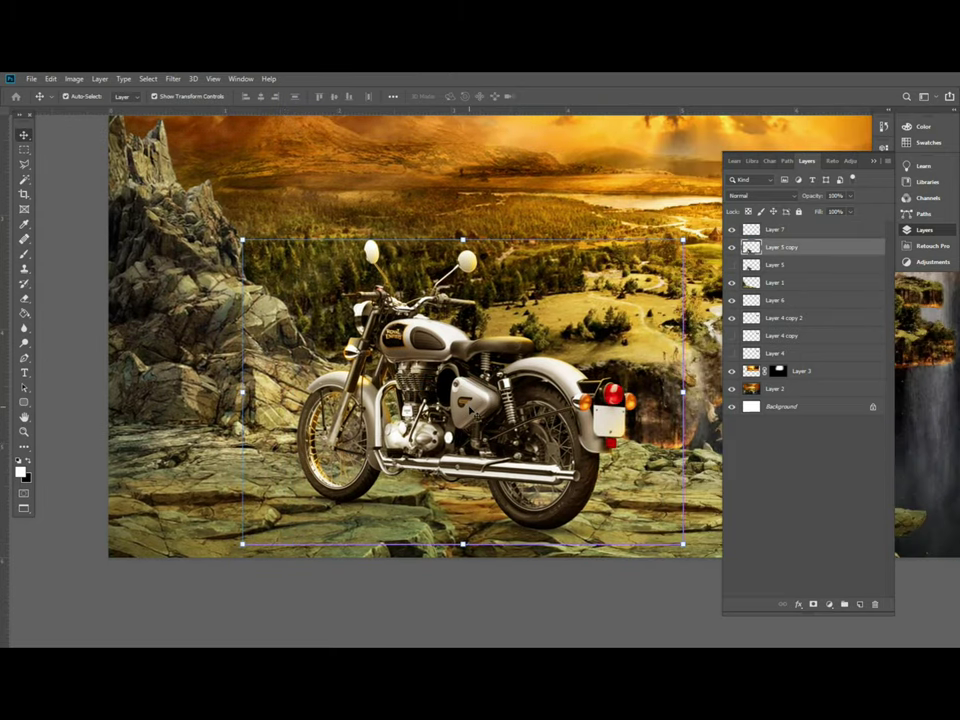
scroll(466, 403, down, 2)
key(ctrl+b)
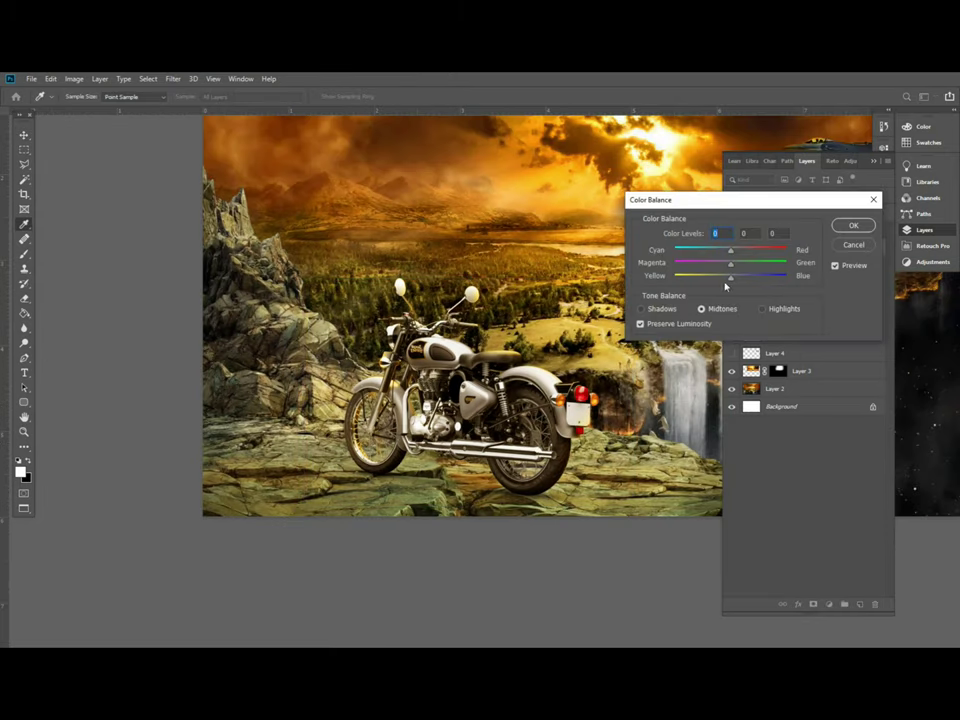
drag(727, 279, 721, 279)
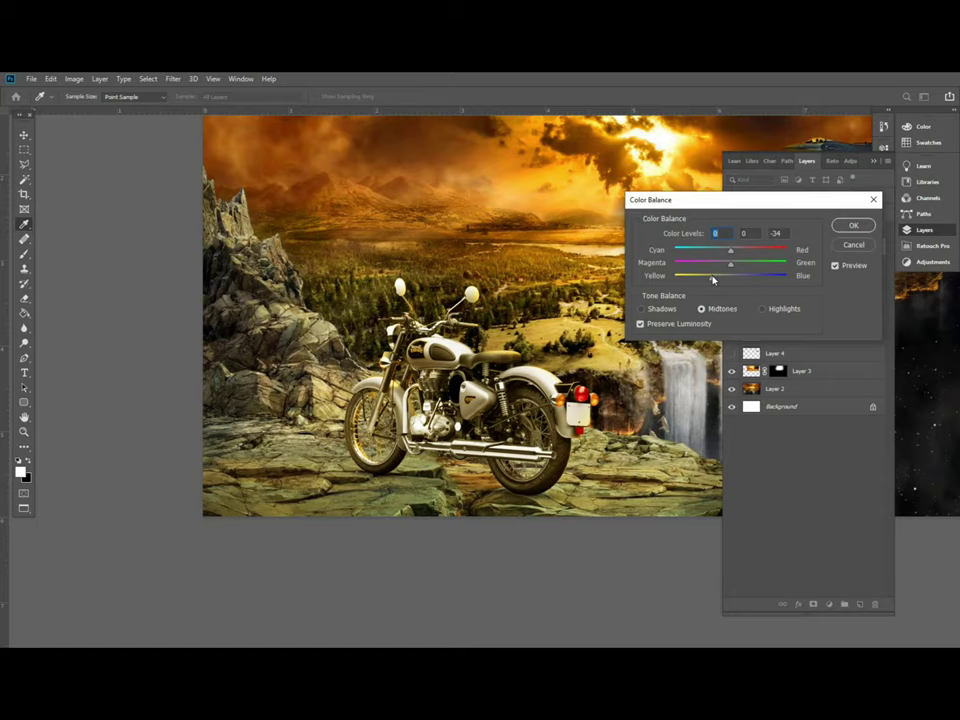
key(Return)
Select the ground layer, Layer 1, from the canvas layer list
scroll(707, 279, down, 2)
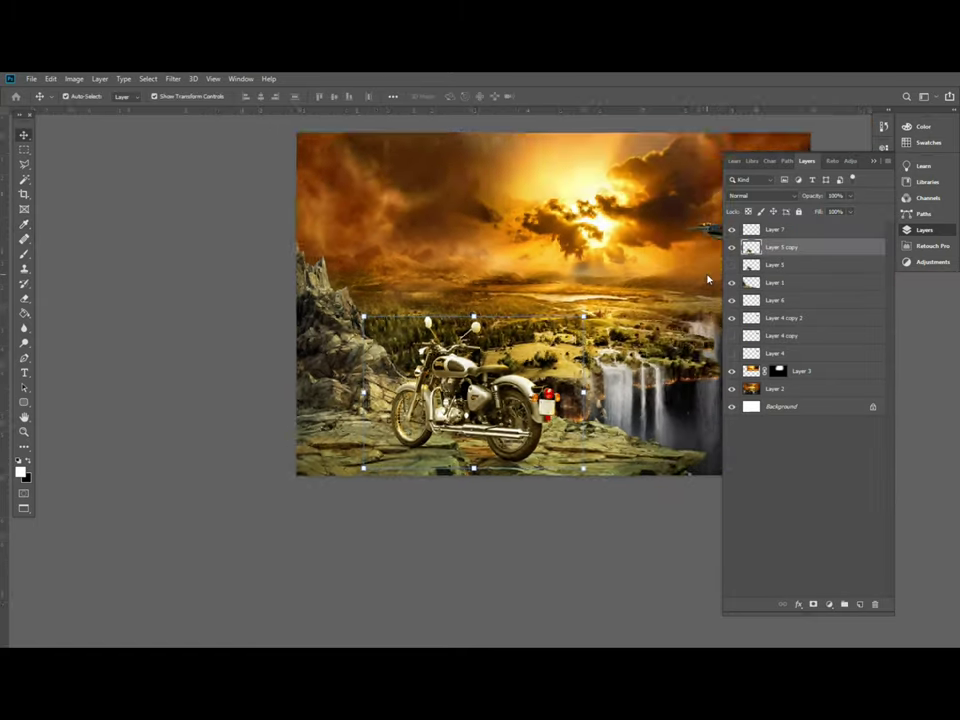
key(s)
scroll(547, 380, up, 2)
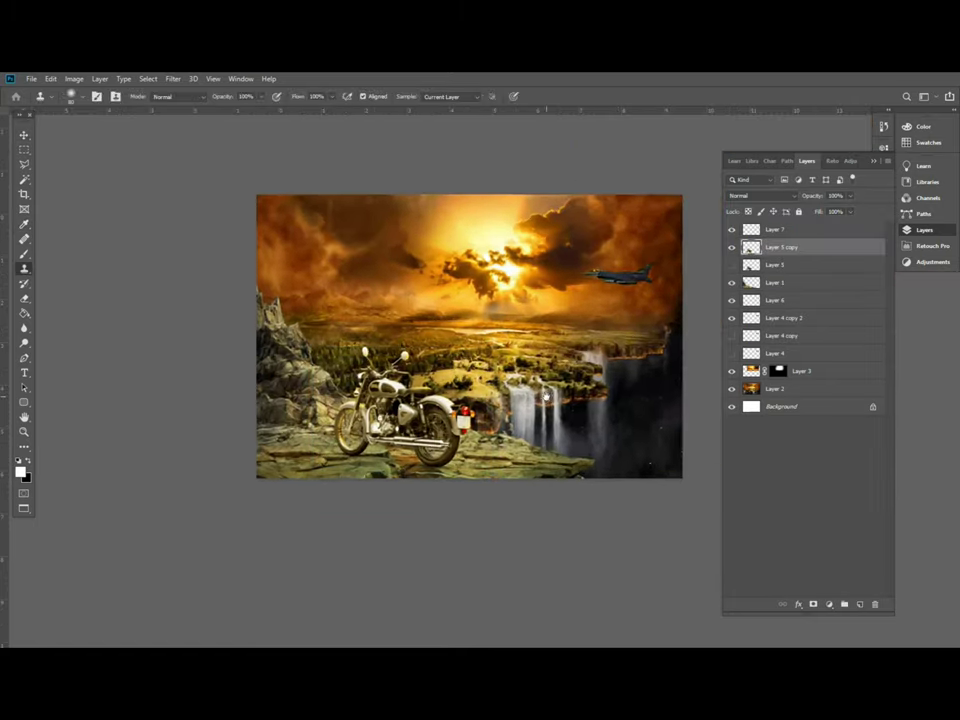
right_click(258, 463)
click(268, 465)
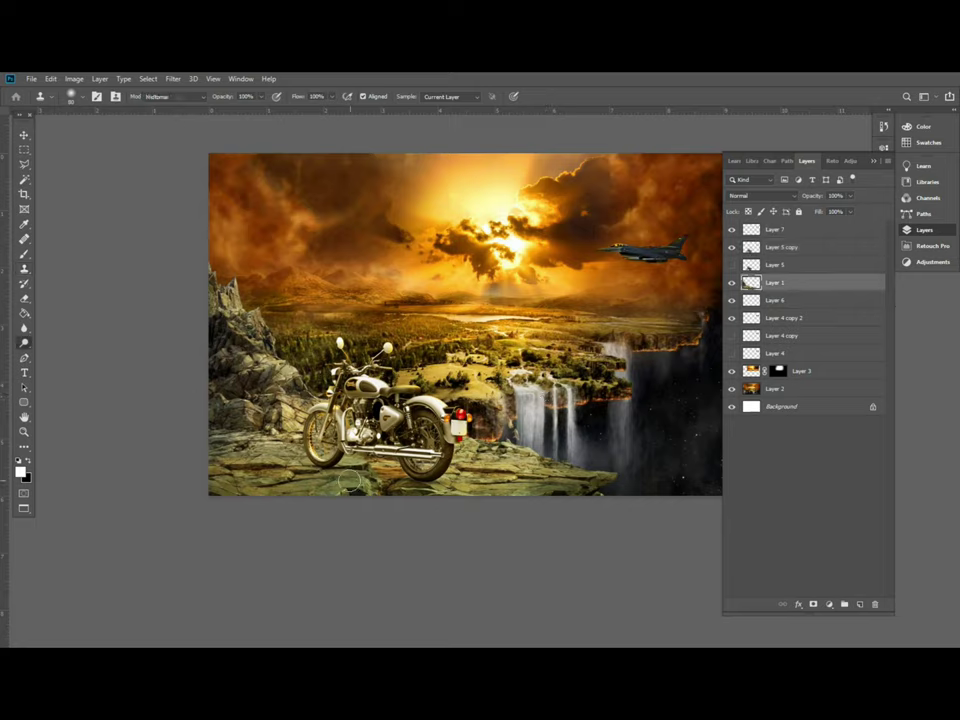
Burn the lower-left rocks and the ground under the motorcycle with a large brush
key(o)
key(bracketright)
key(bracketright)
key(bracketright)
key(bracketright)
key(bracketright)
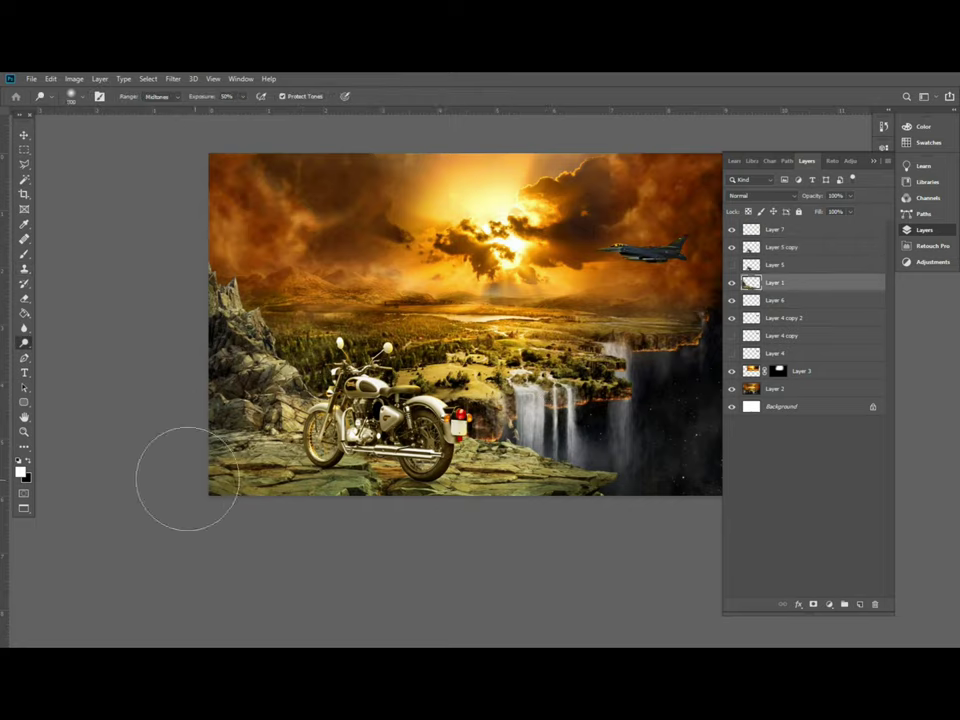
key(bracketright)
key(shift+o)
key(bracketleft)
key(bracketleft)
key(bracketleft)
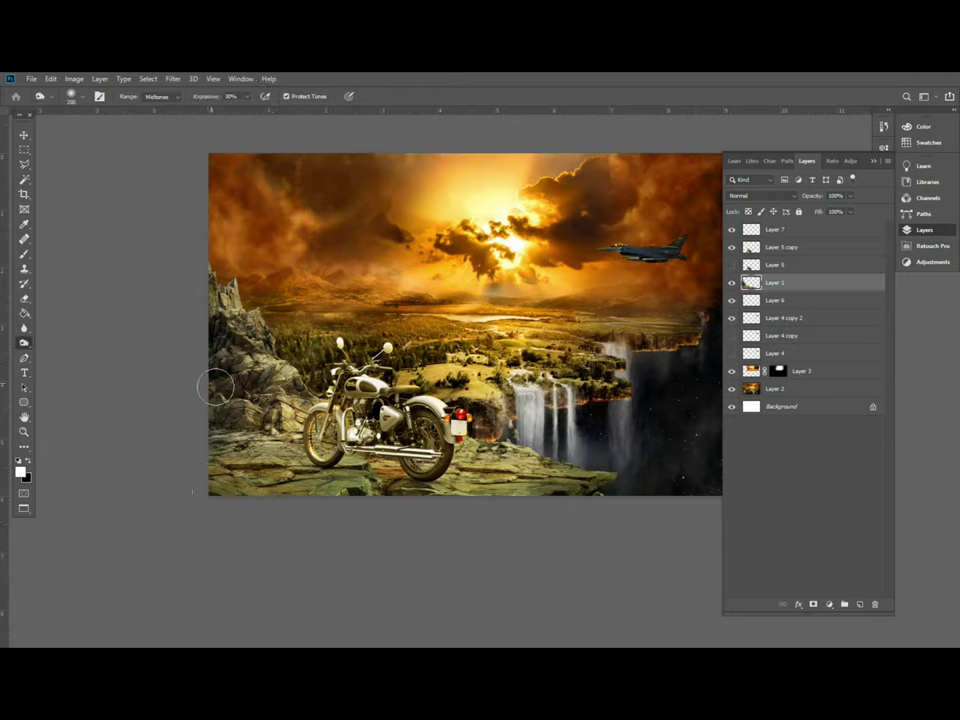
key(bracketright)
key(bracketright)
key(bracketright)
key(bracketright)
key(bracketright)
key(bracketright)
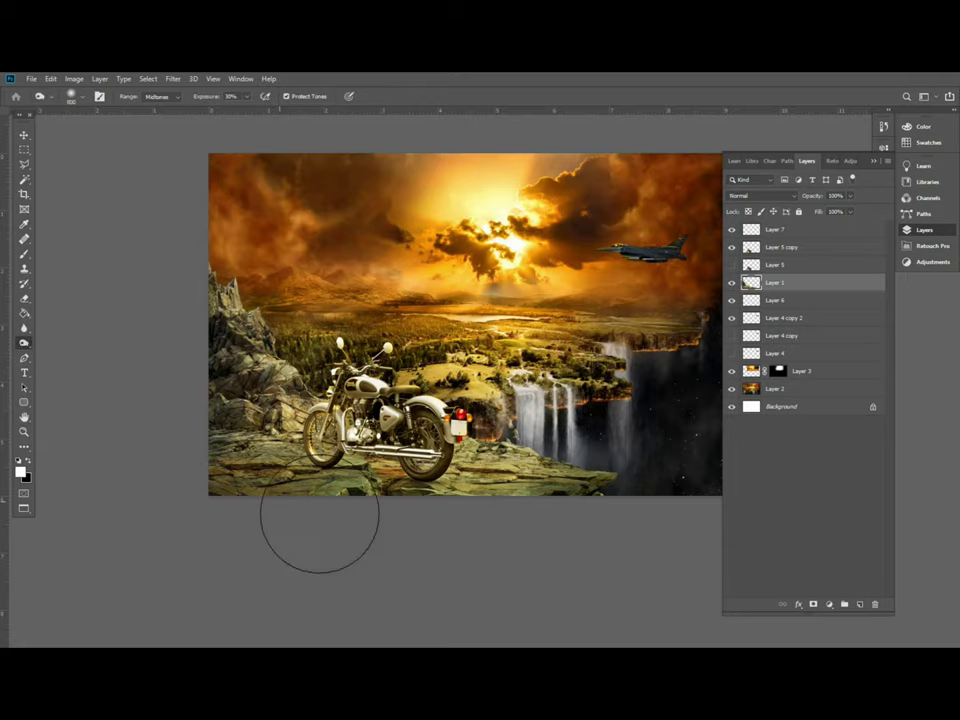
drag(215, 422, 285, 440)
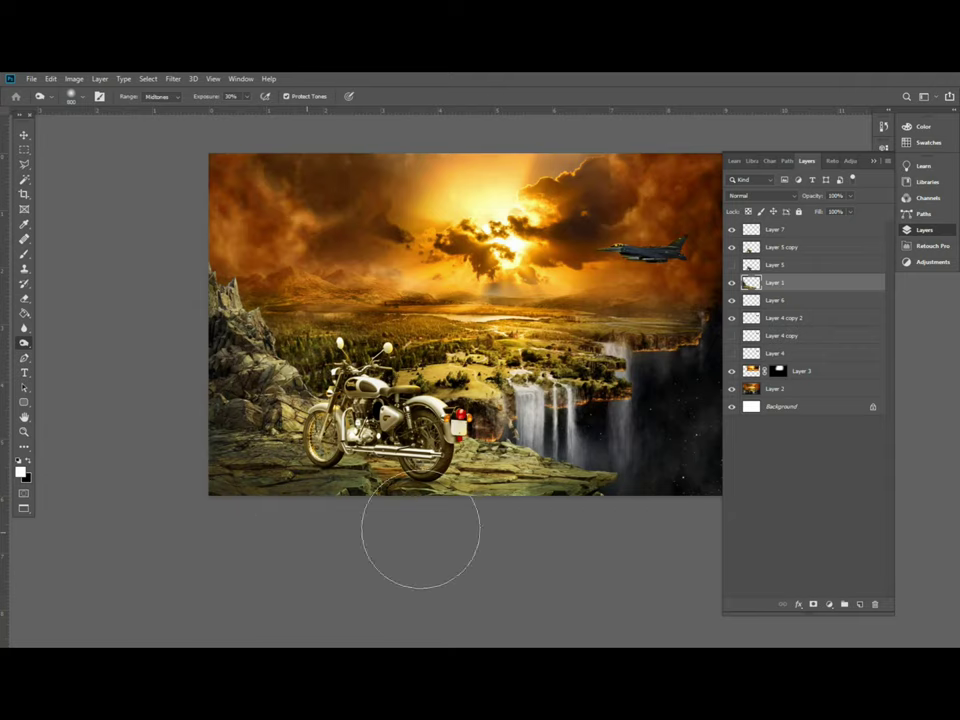
drag(467, 520, 426, 520)
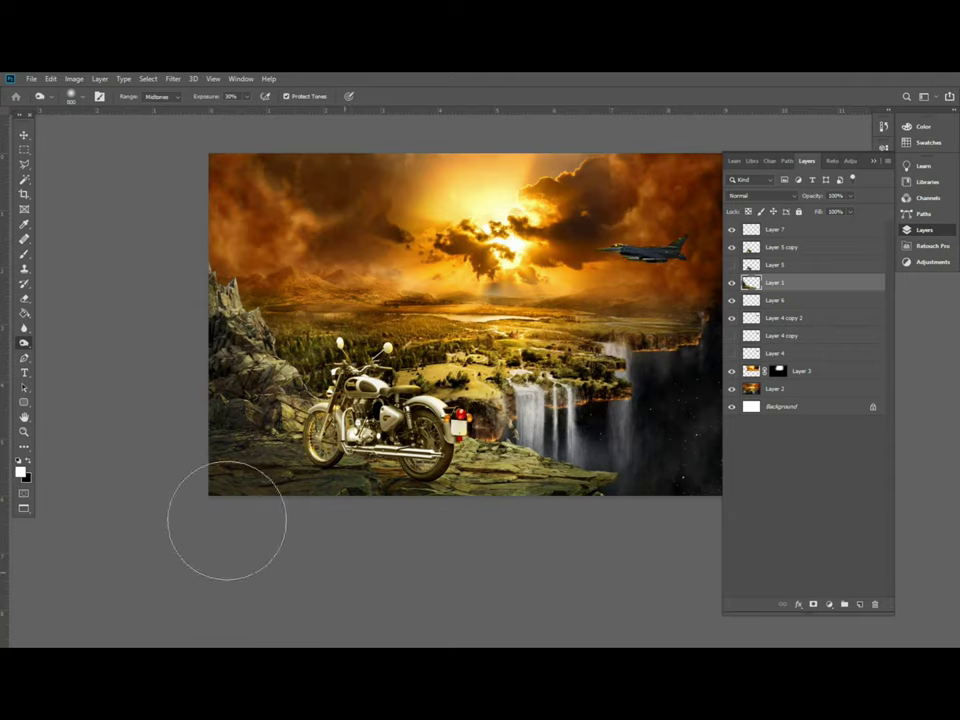
key(bracketleft)
key(bracketleft)
key(bracketleft)
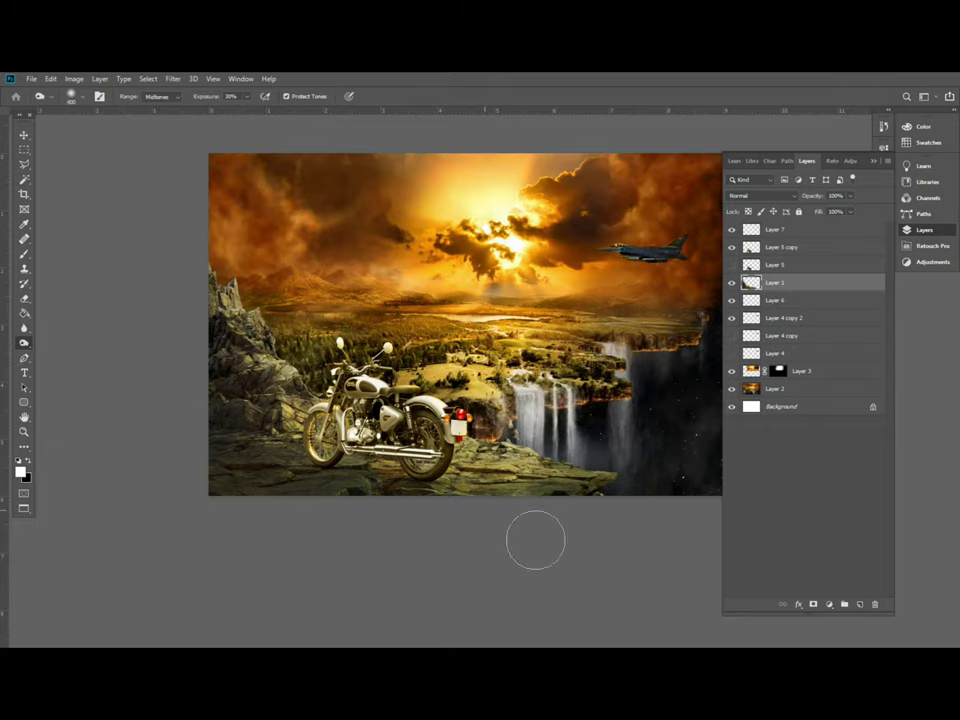
drag(576, 524, 548, 518)
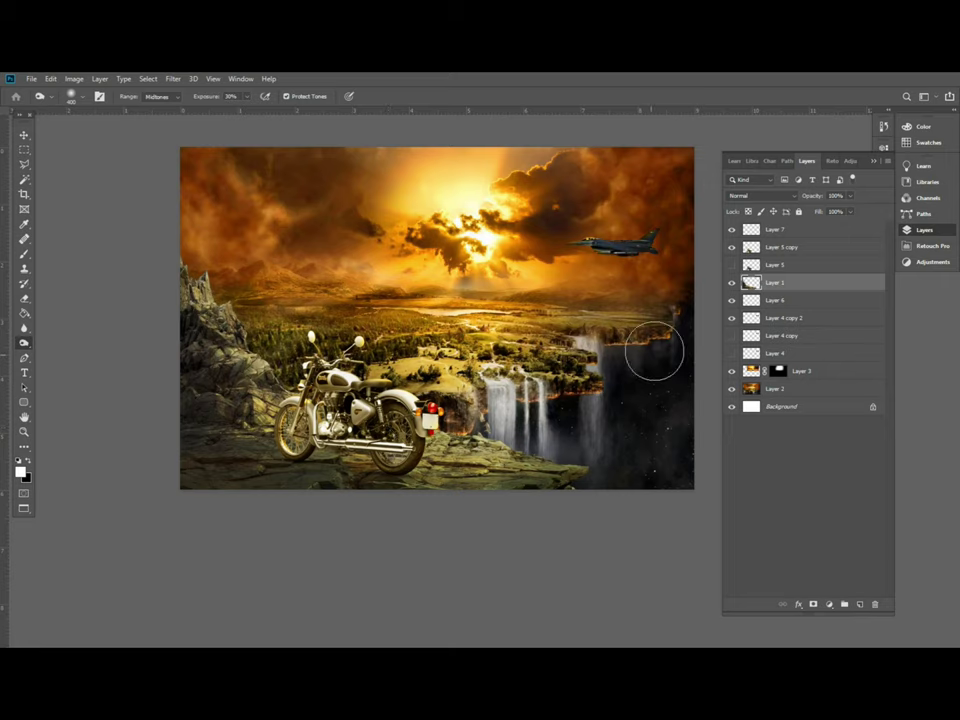
Select Layer 5 copy and raise the Burn exposure to 50%
click(752, 247)
scroll(486, 393, up, 1)
key(5)
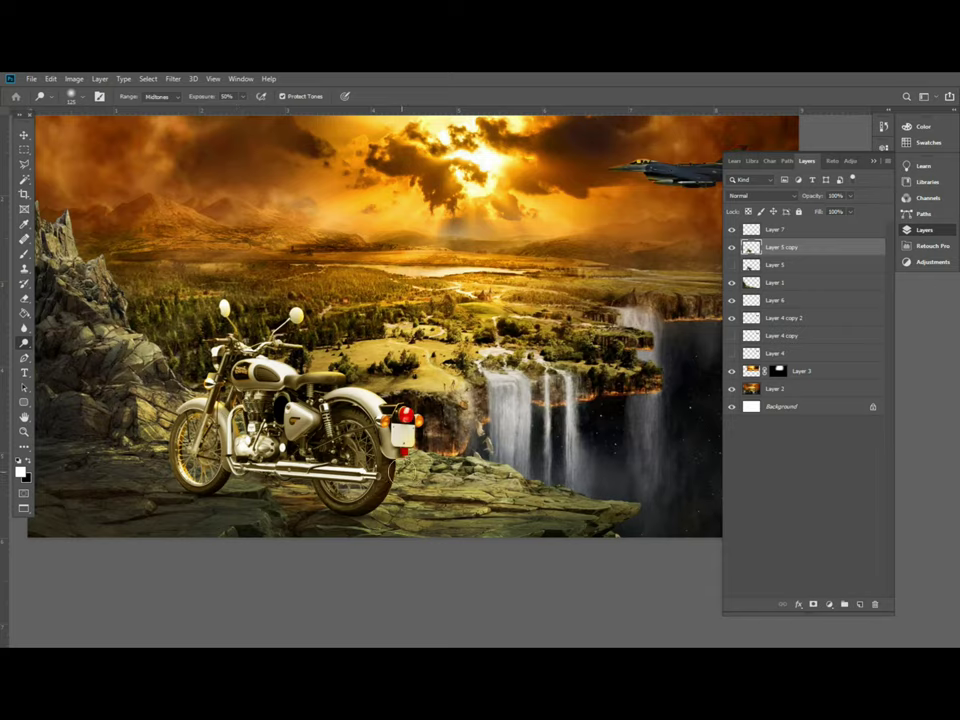
scroll(305, 365, down, 1)
scroll(503, 459, down, 3)
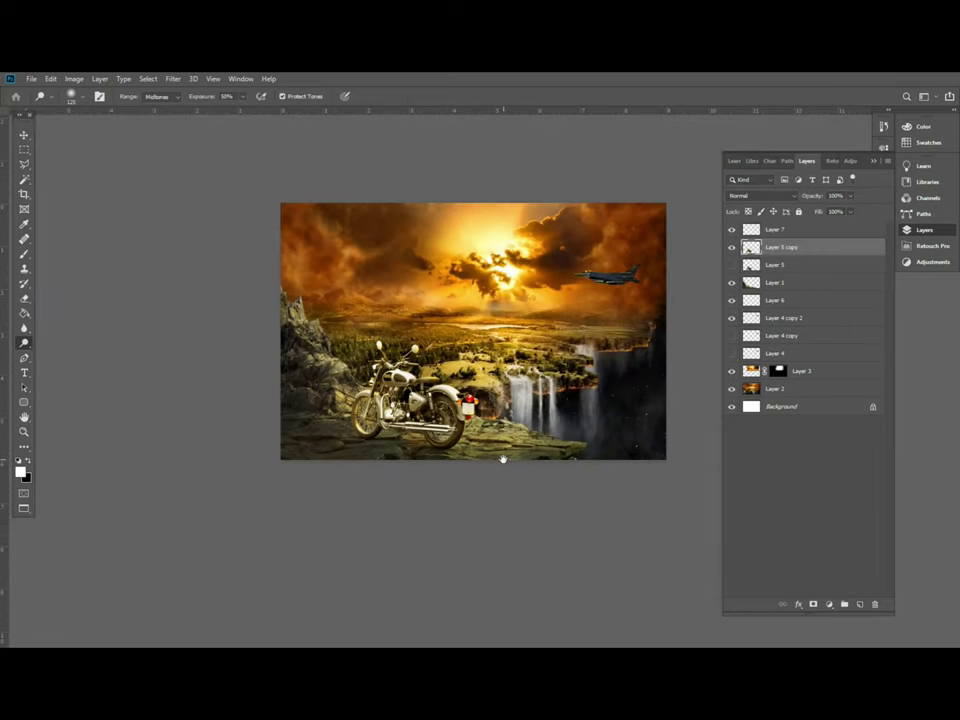
scroll(503, 459, up, 1)
scroll(456, 321, right, 2)
scroll(456, 321, right, 1)
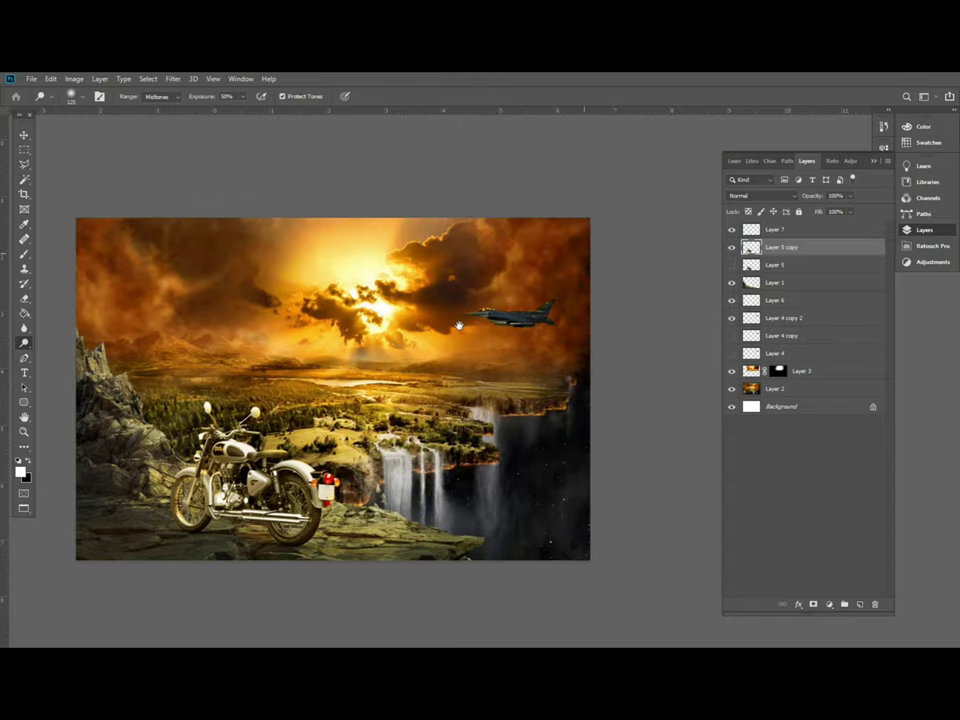
scroll(456, 325, up, 2)
scroll(455, 319, down, 1)
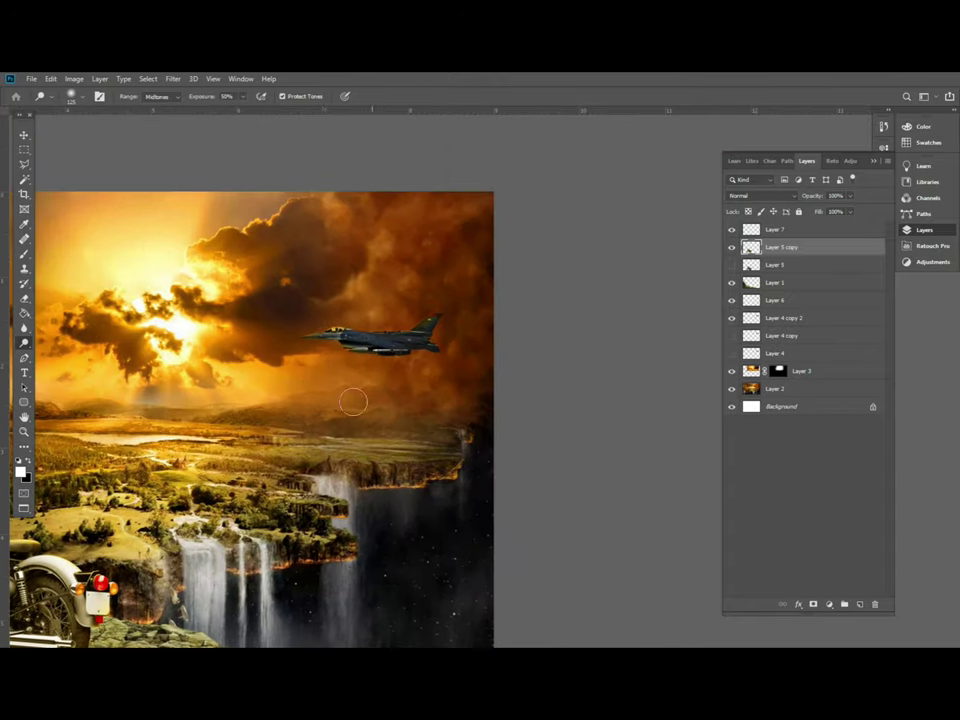
scroll(480, 280, up, 1)
scroll(436, 452, down, 1)
On Layer 2, burn the bottom edge and waterfall base with an 800 px brush
ctrl+right_click(505, 418)
click(518, 421)
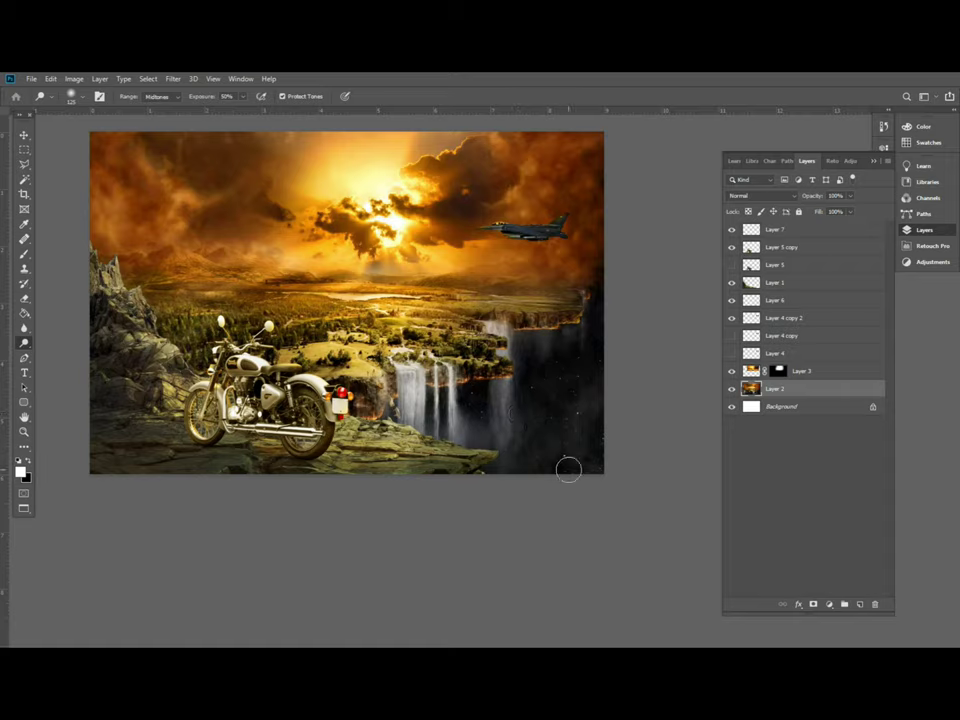
key(bracketright)
key(bracketright)
key(bracketright)
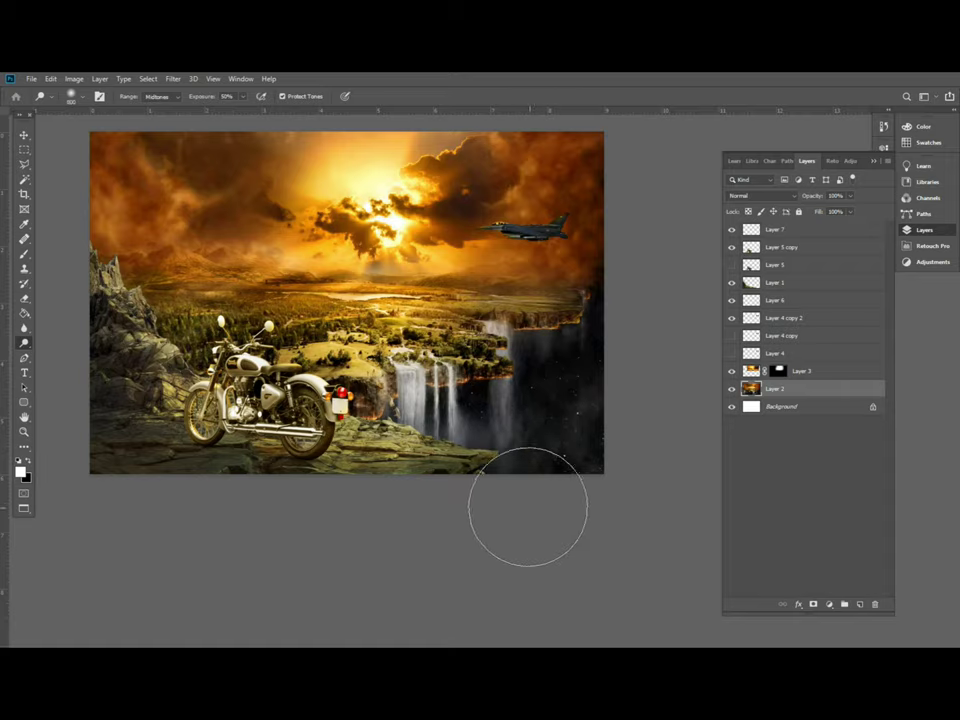
key(shift+o)
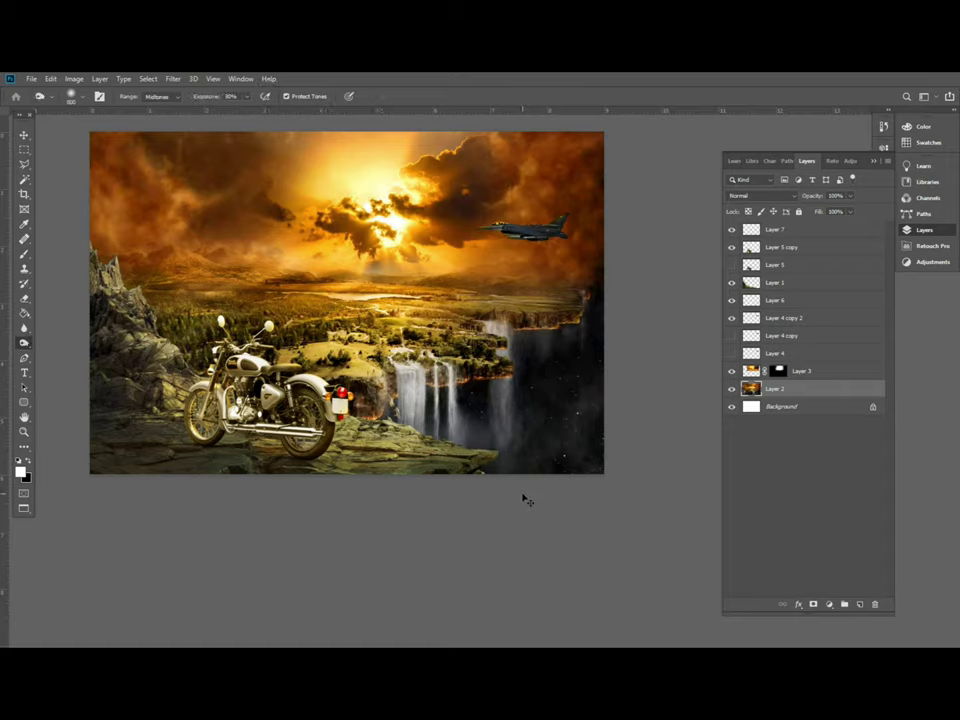
mouse_move(596, 476)
mouse_down()
mouse_move(500, 470)
mouse_move(495, 581)
mouse_move(661, 621)
mouse_up()
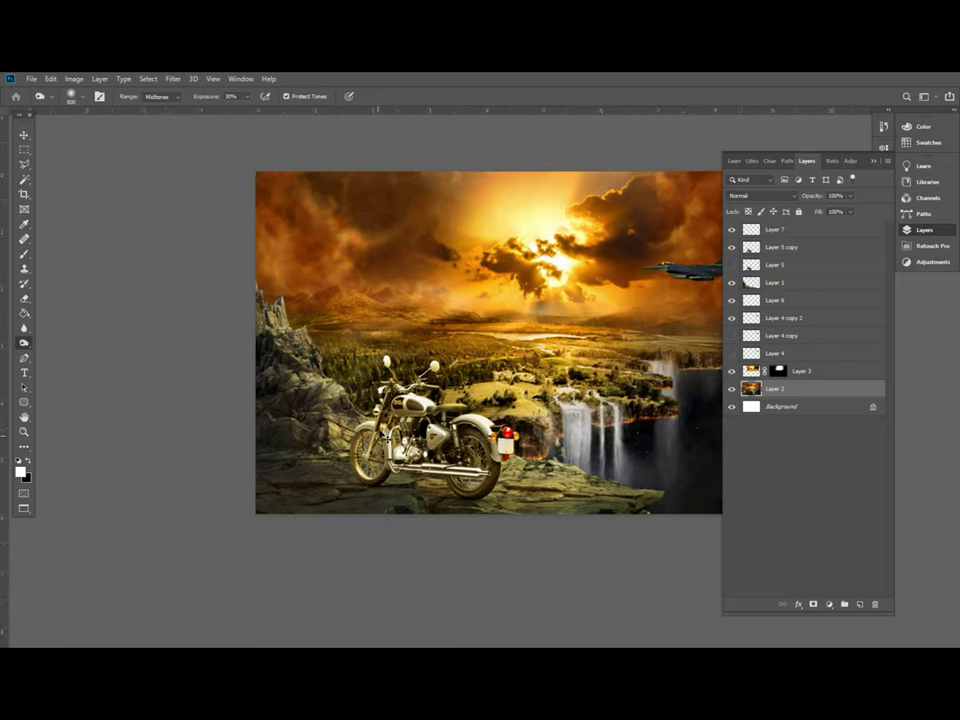
ctrl+click(330, 310)
Duplicate the motorcycle layer, fill the copy solid black and flatten it onto the ground
key(v)
scroll(615, 347, up, 1)
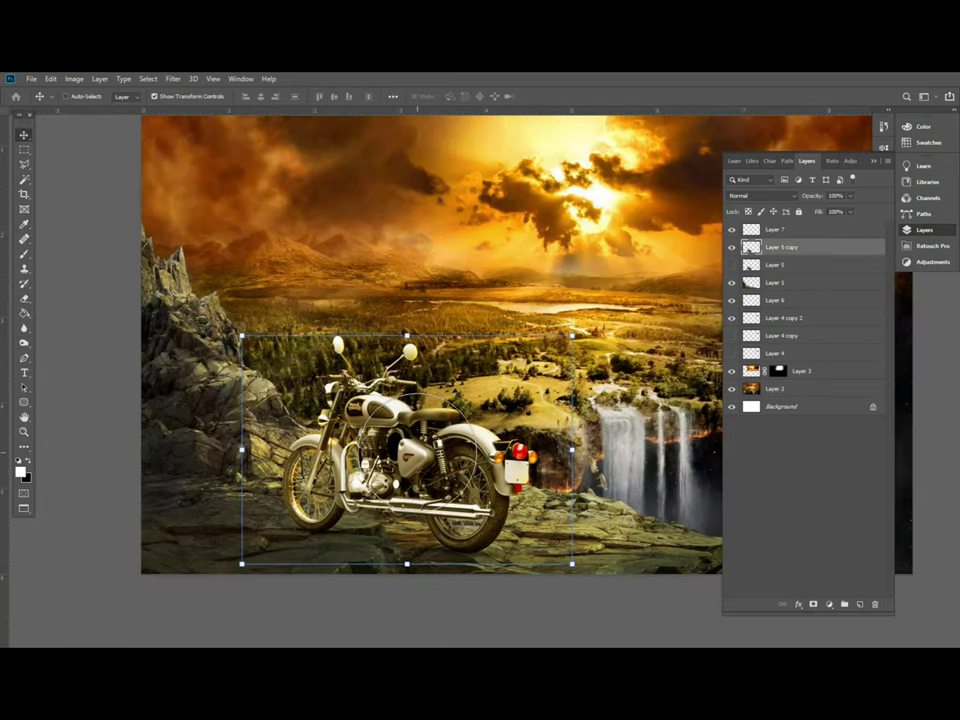
scroll(628, 412, down, 1)
key(ctrl+j)
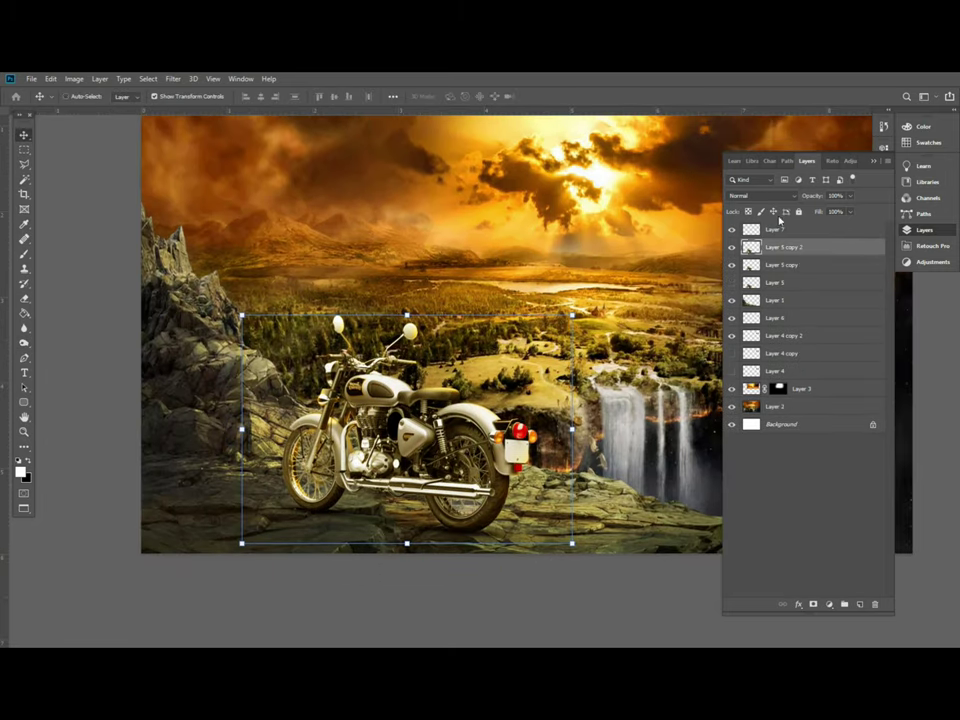
ctrl+click(752, 247)
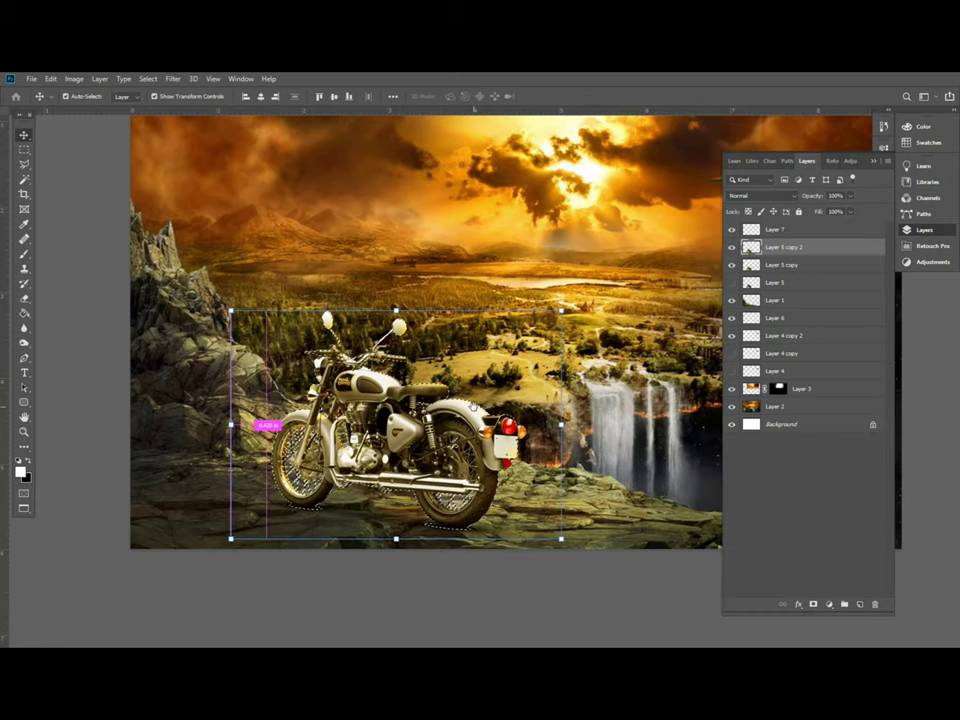
scroll(474, 407, up, 1)
scroll(474, 407, down, 1)
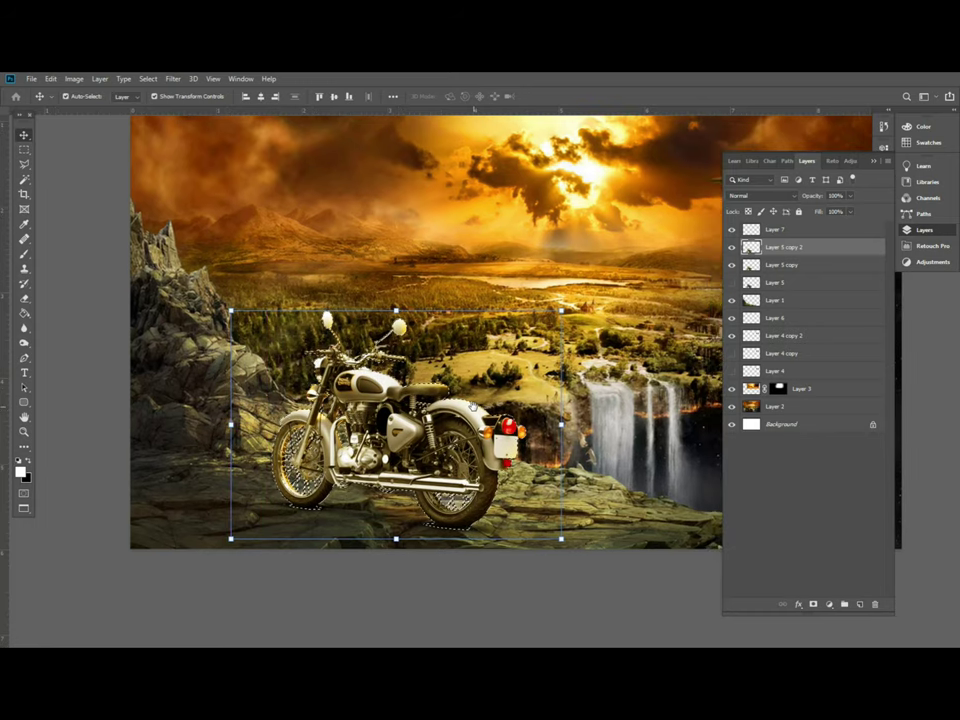
key(ctrl+BackSpace)
key(ctrl+d)
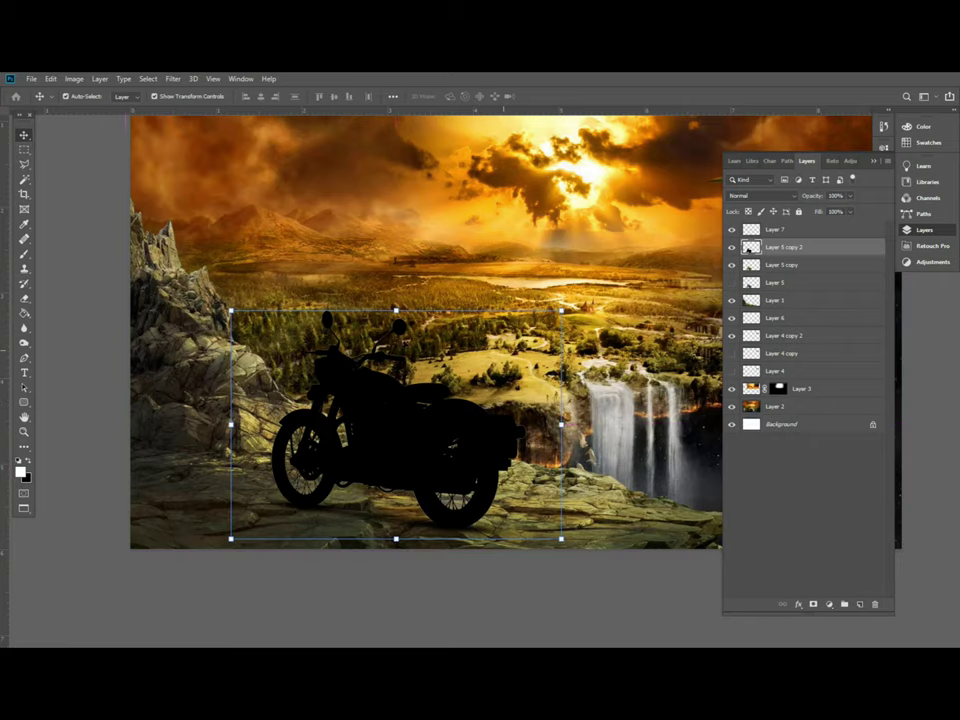
key(ctrl+t)
mouse_move(395, 327)
mouse_down()
mouse_move(433, 290)
mouse_move(216, 491)
mouse_move(214, 562)
mouse_move(248, 527)
mouse_up()
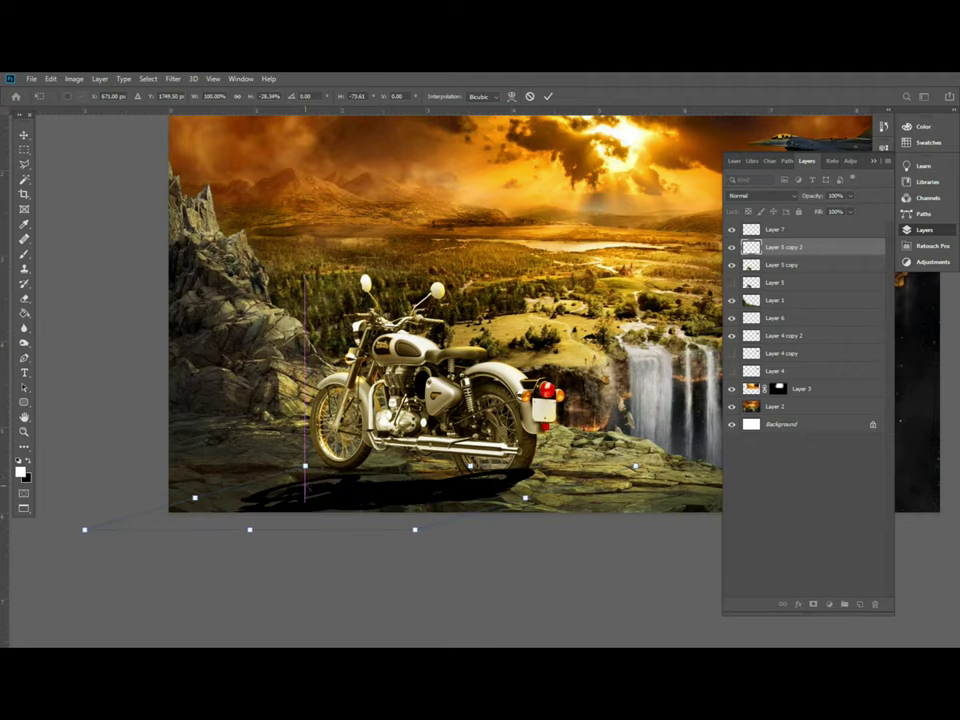
key(Return)
Rotate, skew and stretch the black silhouette into a shadow extending left under the bike
key(ctrl+t)
drag(620, 530, 606, 558)
mouse_move(535, 500)
mouse_down()
mouse_move(515, 497)
mouse_move(519, 490)
mouse_up()
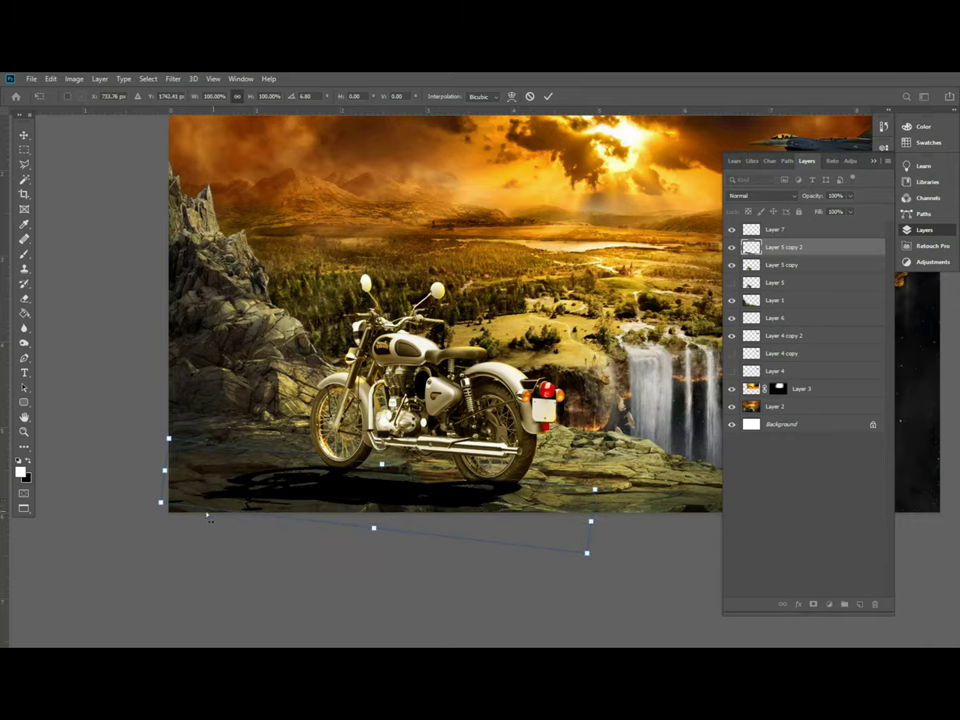
drag(164, 496, 167, 521)
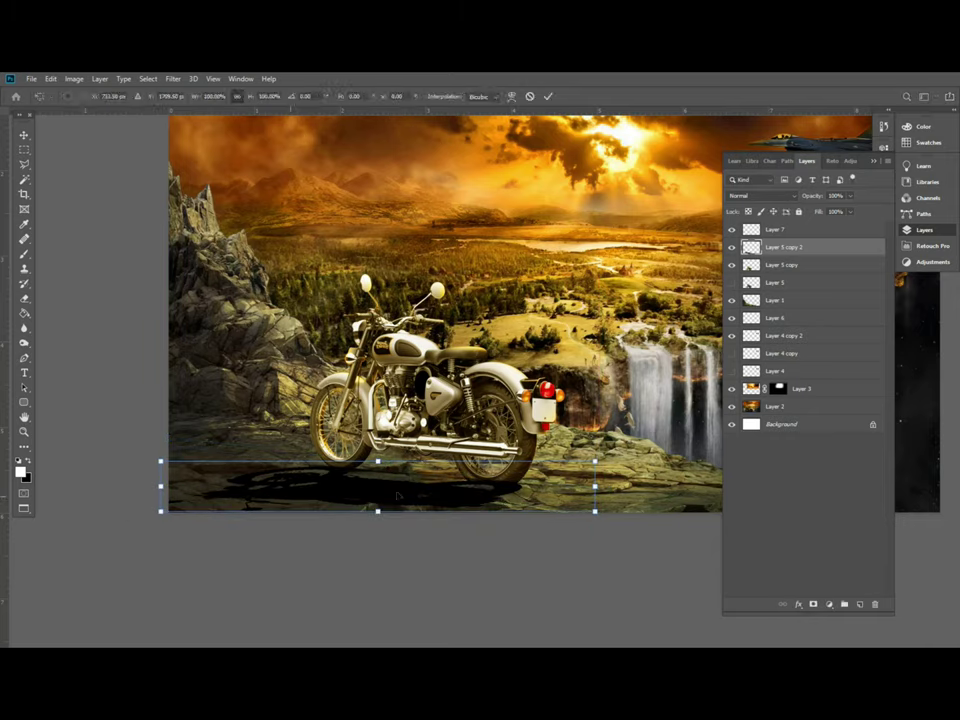
drag(378, 515, 239, 547)
mouse_move(462, 463)
mouse_down()
mouse_move(505, 458)
mouse_move(496, 463)
mouse_up()
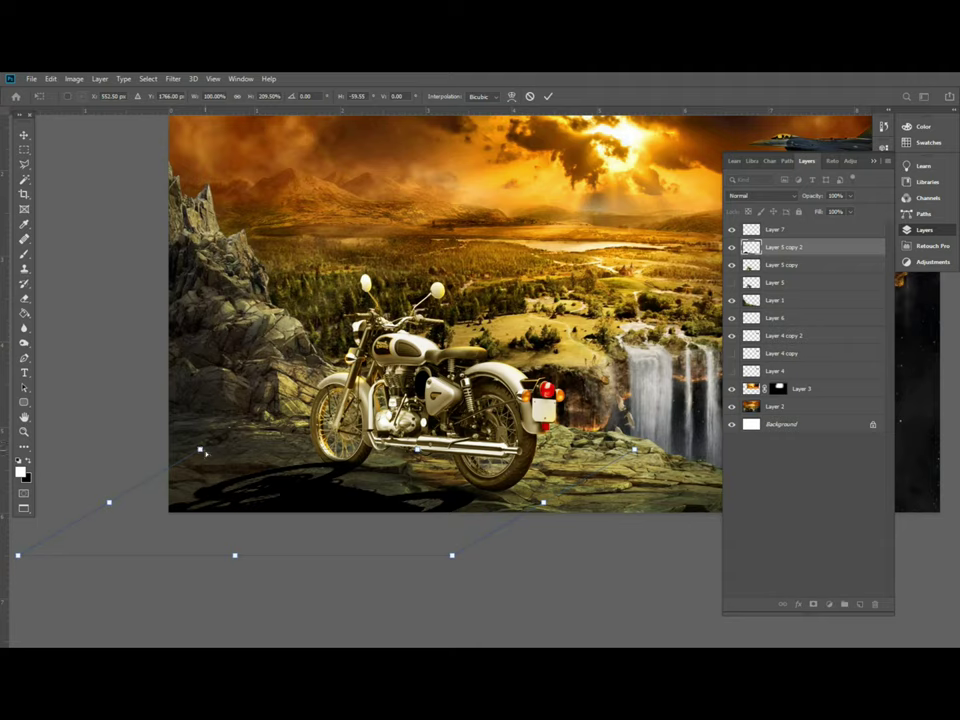
drag(205, 452, 135, 456)
drag(422, 498, 445, 491)
drag(656, 442, 704, 437)
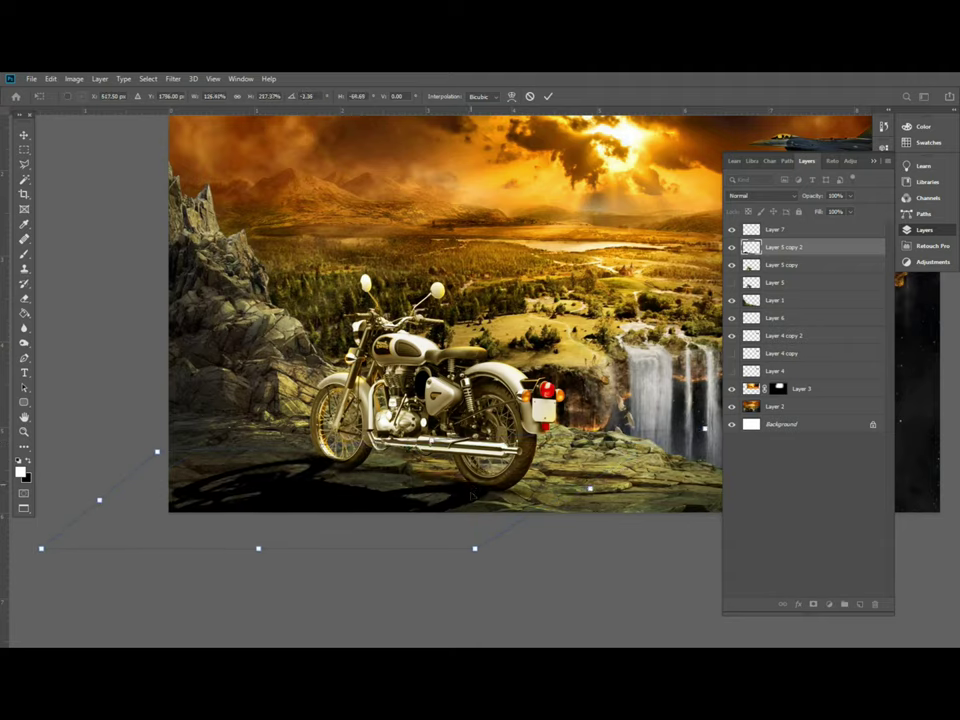
key(Return)
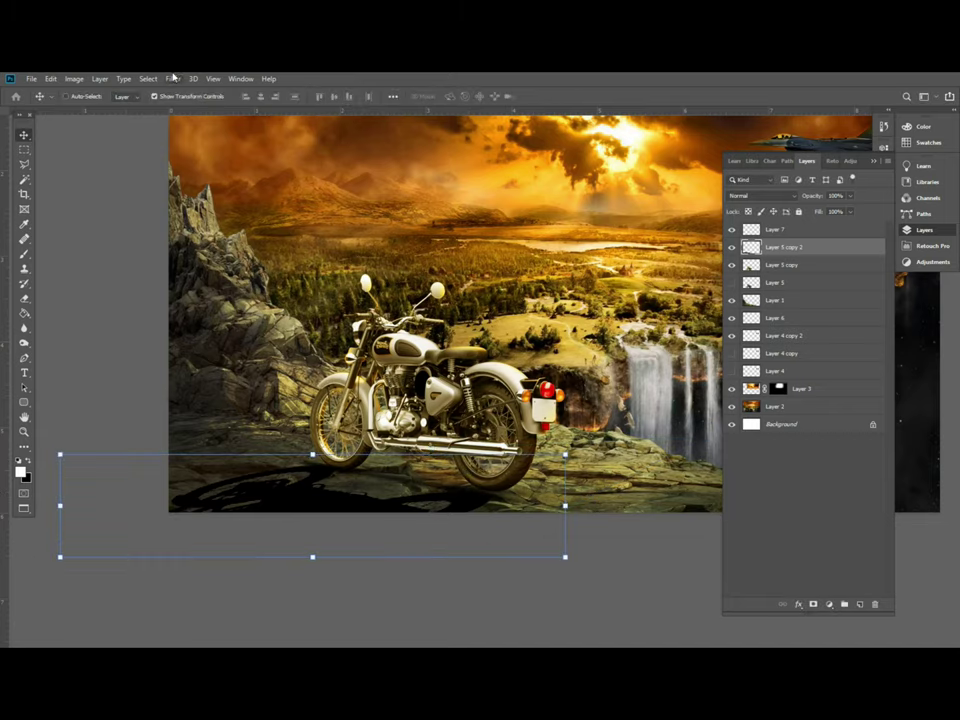
Apply a Gaussian Blur of about 49.8 px to the shadow layer
click(174, 78)
mouse_move(236, 208)
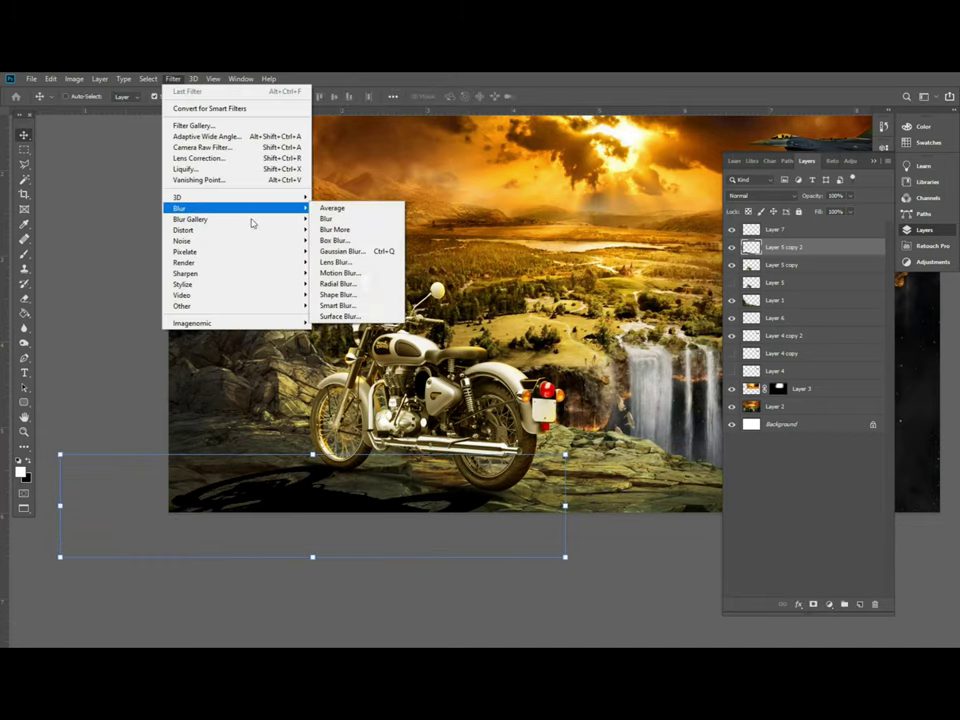
click(387, 252)
mouse_move(655, 311)
mouse_down()
mouse_move(639, 313)
mouse_move(651, 314)
mouse_up()
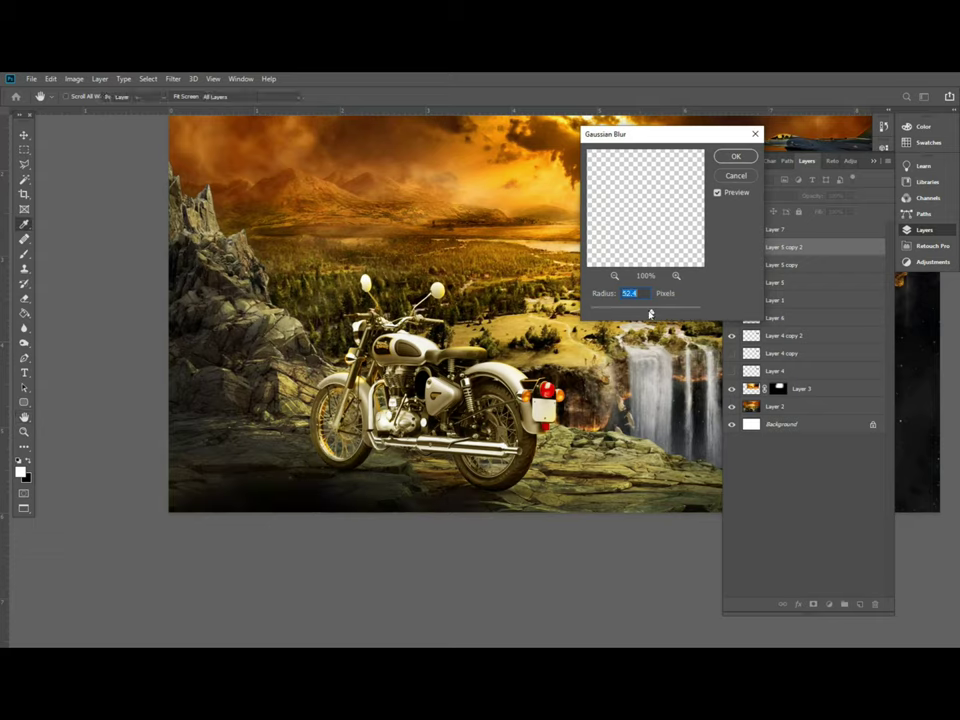
key(Return)
Lower the shadow layer's opacity to 57%
key(v)
click(849, 212)
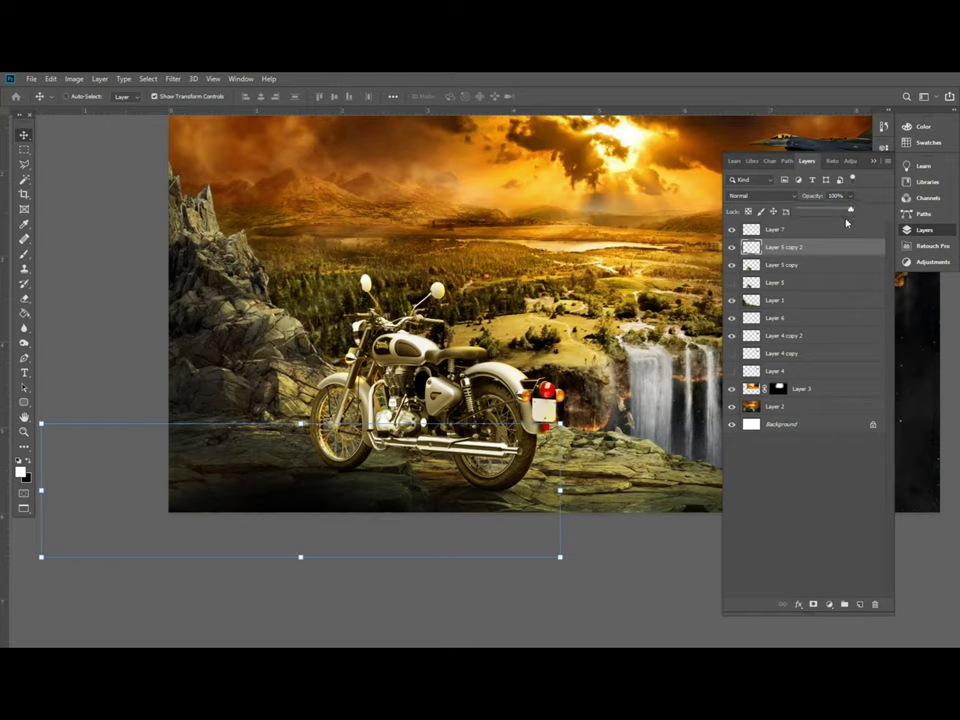
drag(827, 212, 829, 214)
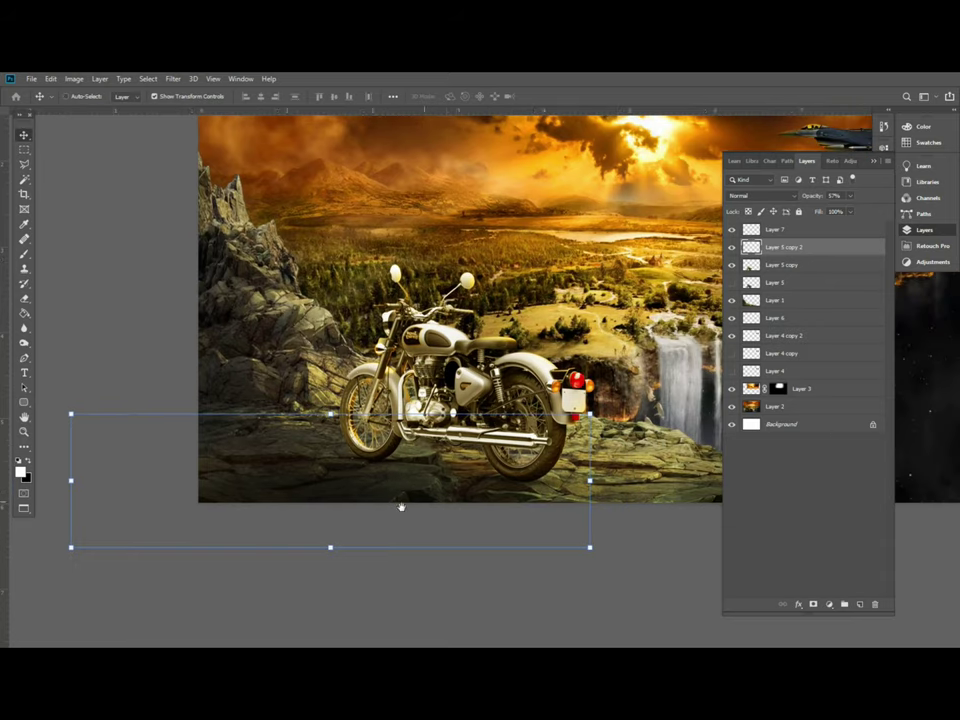
mouse_move(376, 343)
mouse_down()
mouse_move(380, 513)
mouse_move(516, 500)
mouse_up()
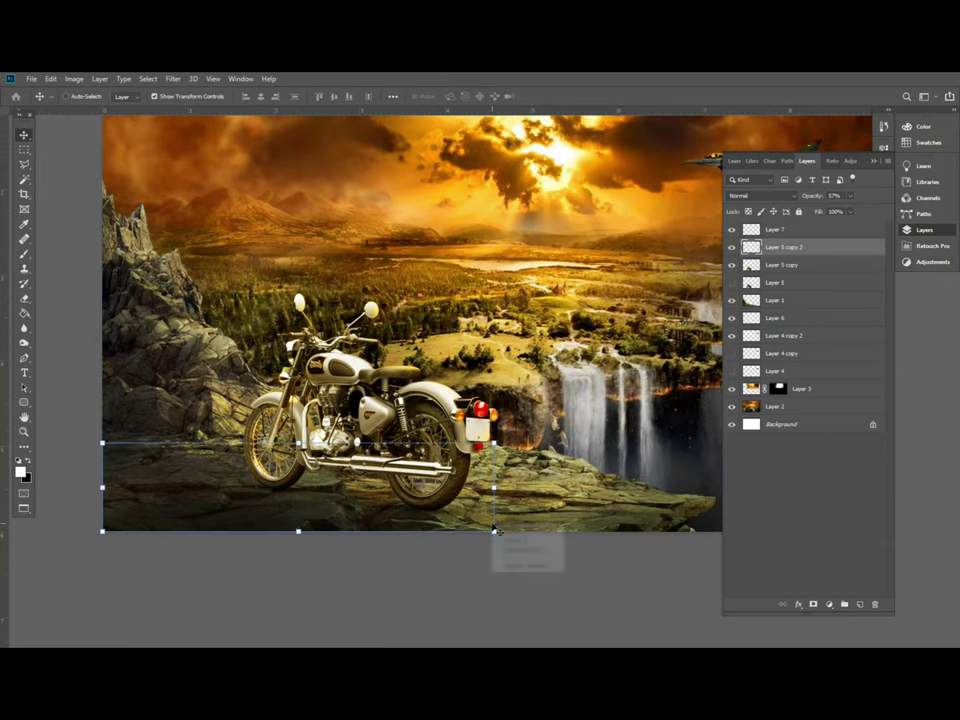
right_click(516, 500)
On Layer 1, lighten the rocks beneath the bike with a smaller Dodge brush
click(540, 501)
mouse_move(342, 455)
mouse_down()
mouse_move(669, 419)
mouse_move(839, 359)
mouse_up()
key(o)
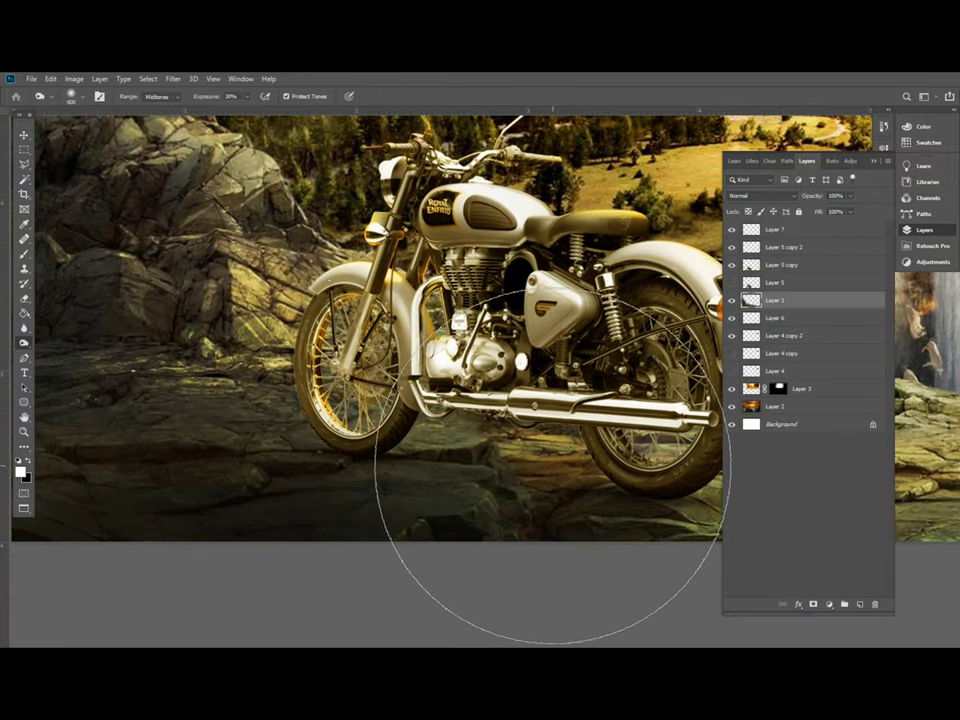
key(bracketleft)
key(bracketleft)
key(bracketleft)
key(bracketleft)
key(bracketleft)
key(bracketleft)
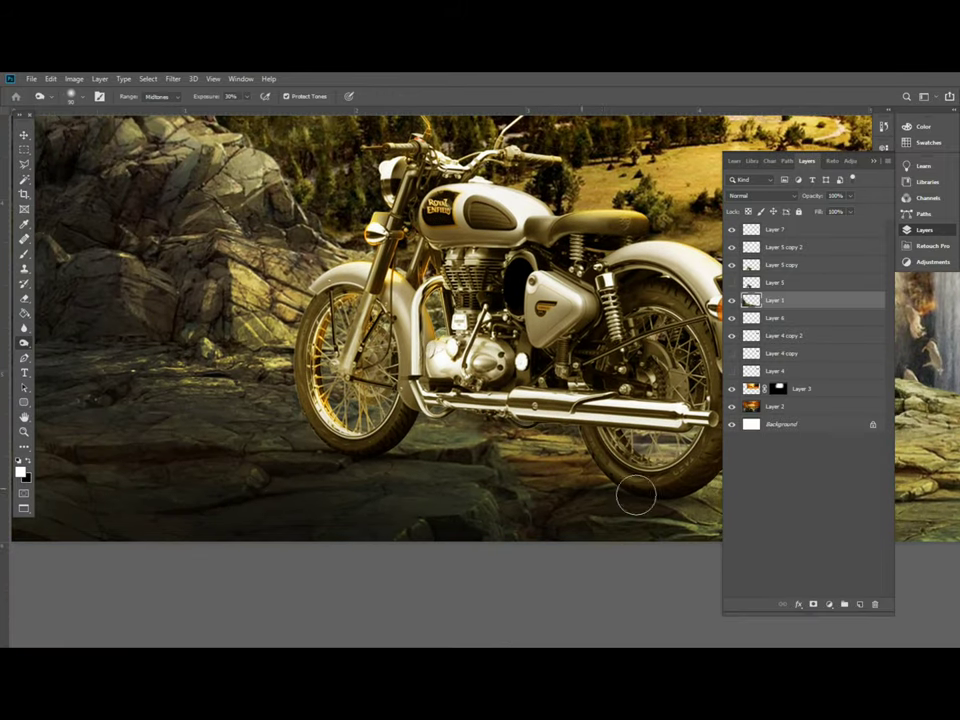
mouse_move(685, 497)
mouse_down()
mouse_move(538, 463)
mouse_move(420, 452)
mouse_move(510, 467)
mouse_move(506, 489)
mouse_move(424, 454)
mouse_move(316, 441)
mouse_up()
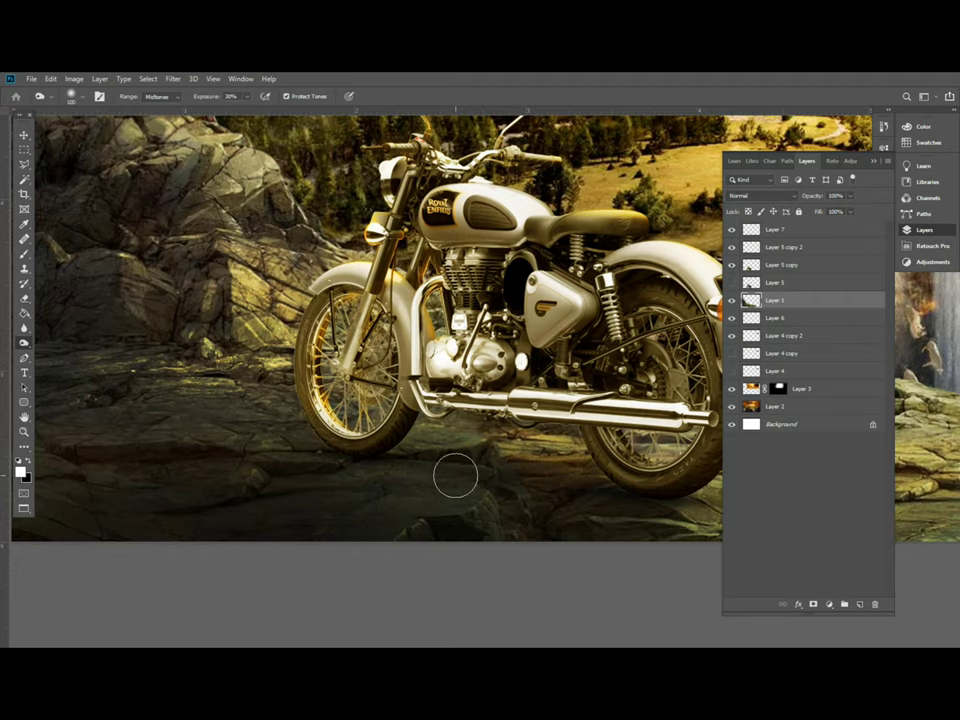
key(ctrl+minus)
key(ctrl+minus)
key(ctrl+minus)
key(ctrl+minus)
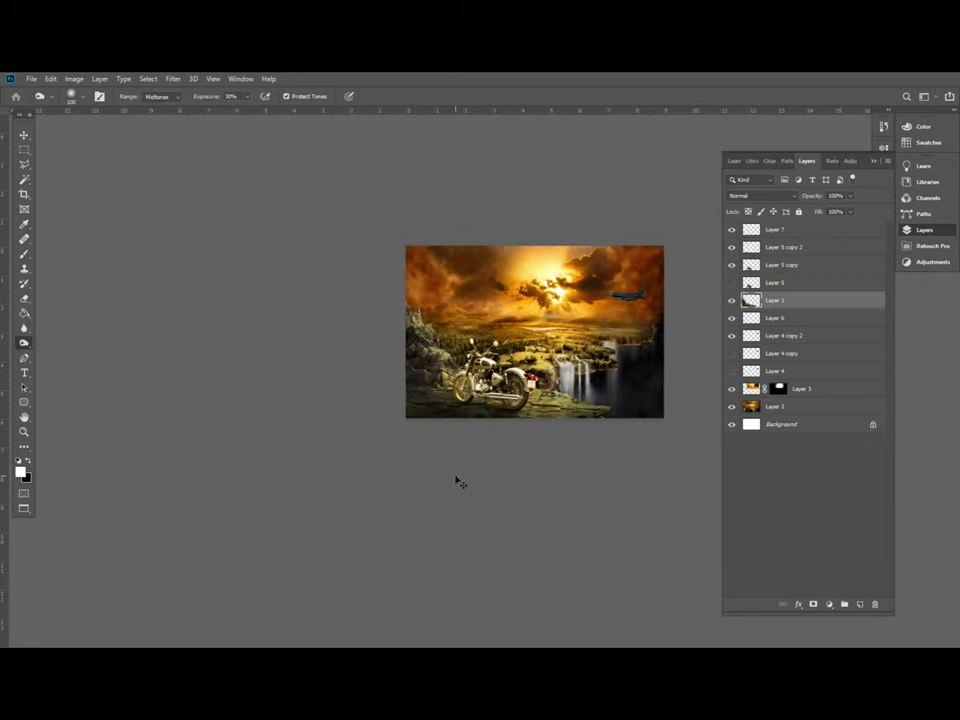
key(ctrl+plus)
key(ctrl+plus)
key(v)
drag(470, 434, 437, 456)
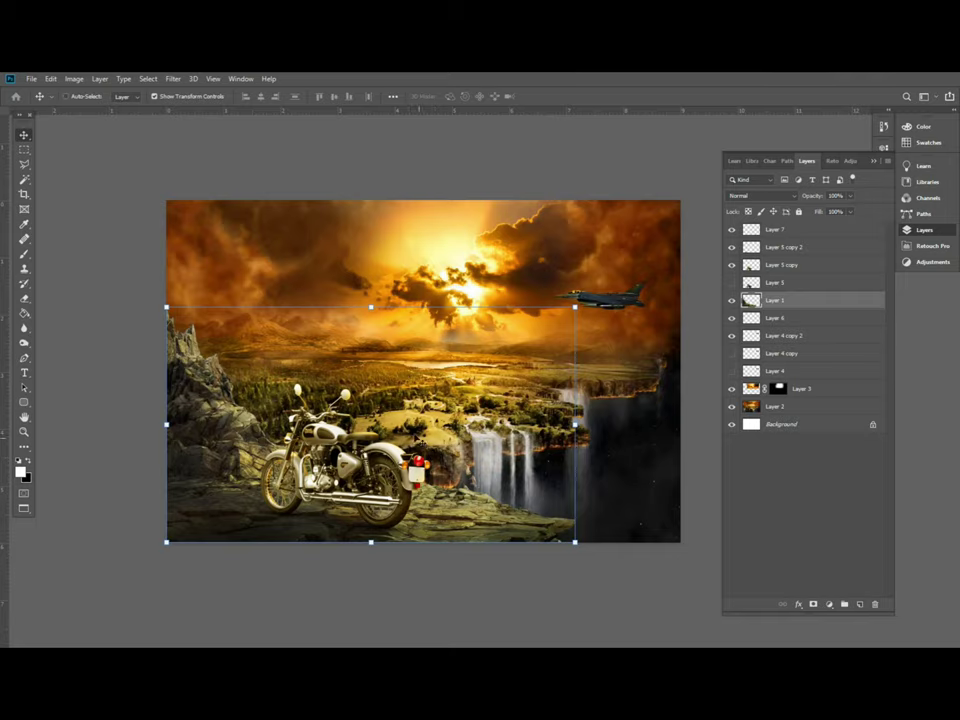
drag(410, 421, 383, 422)
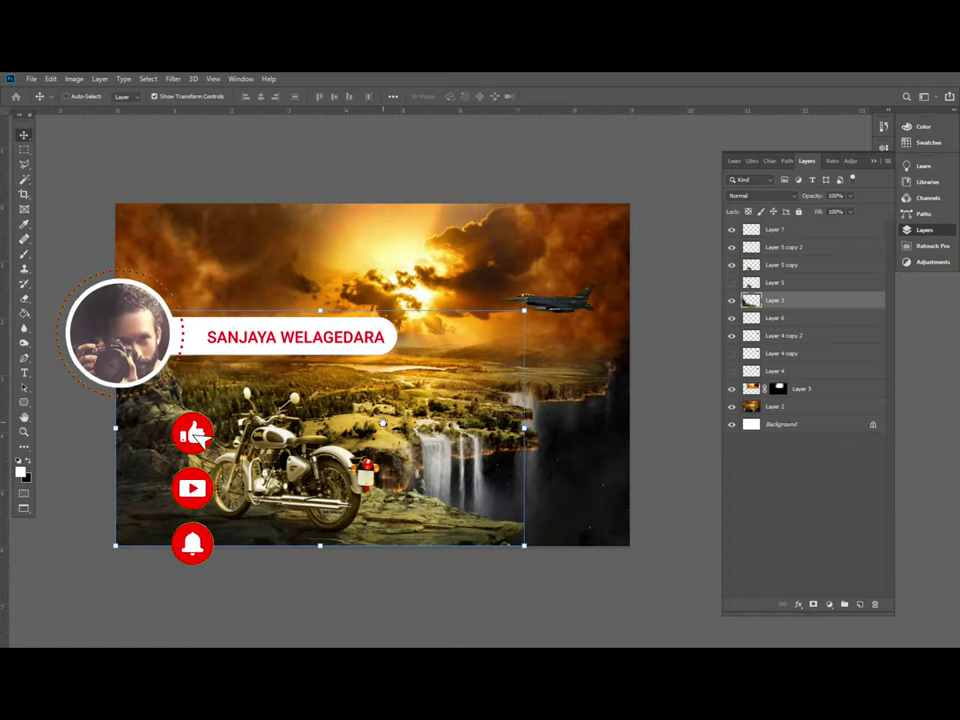
key(s)
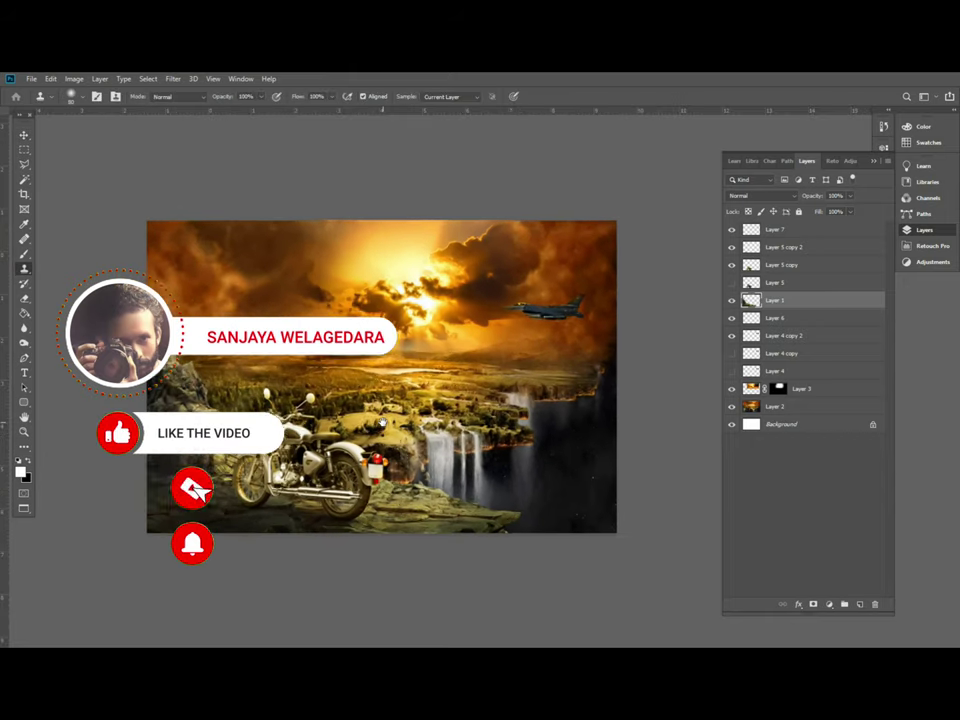
key(v)
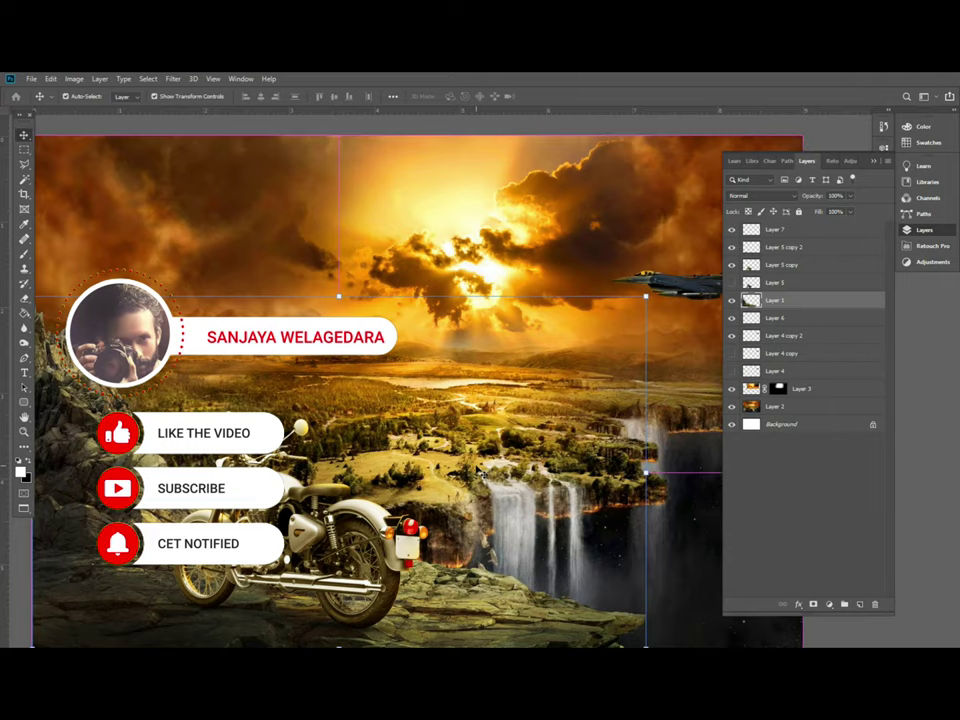
key(ctrl+minus)
key(ctrl+plus)
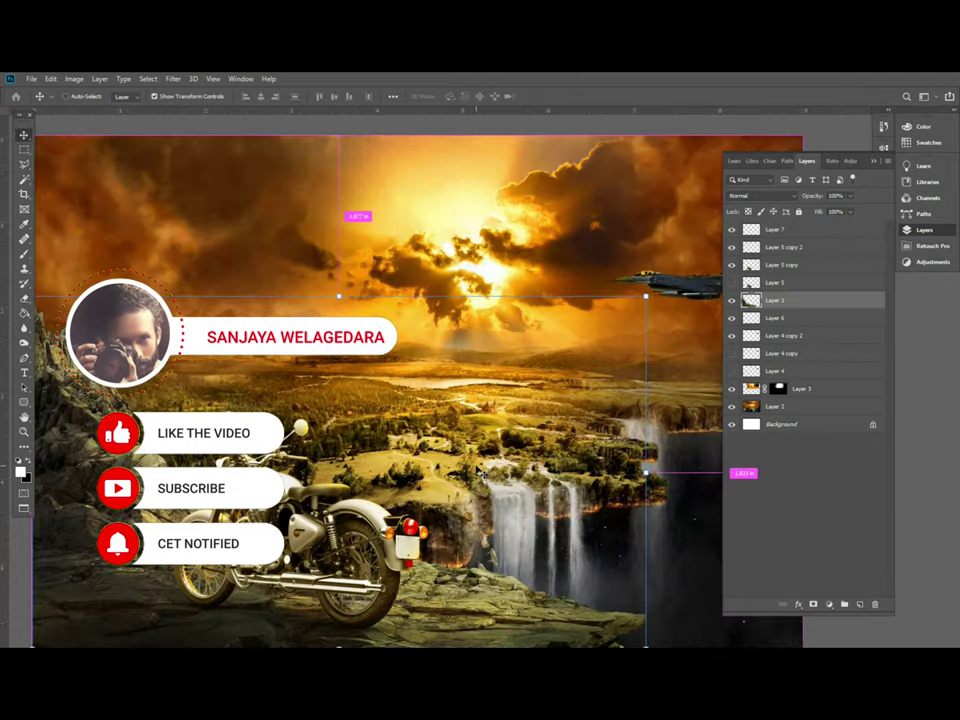